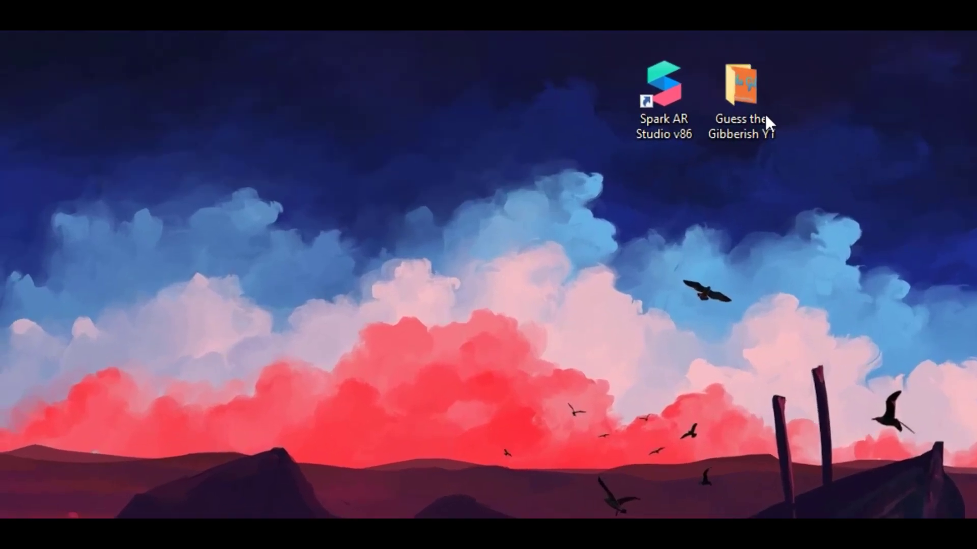
# Open the Guess the Gibberish YT folder and preview Cover.png.
pyautogui.doubleClick(502, 66)
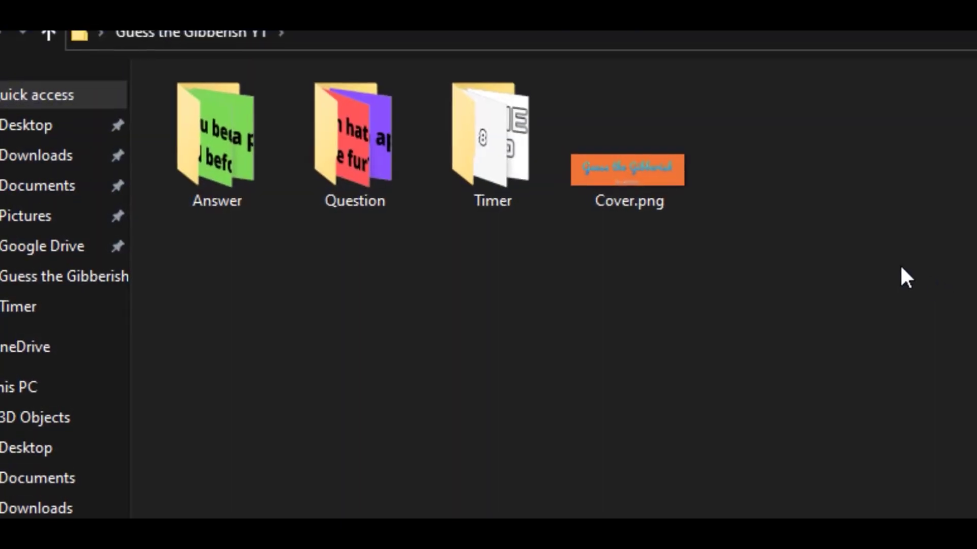
pyautogui.doubleClick(623, 170)
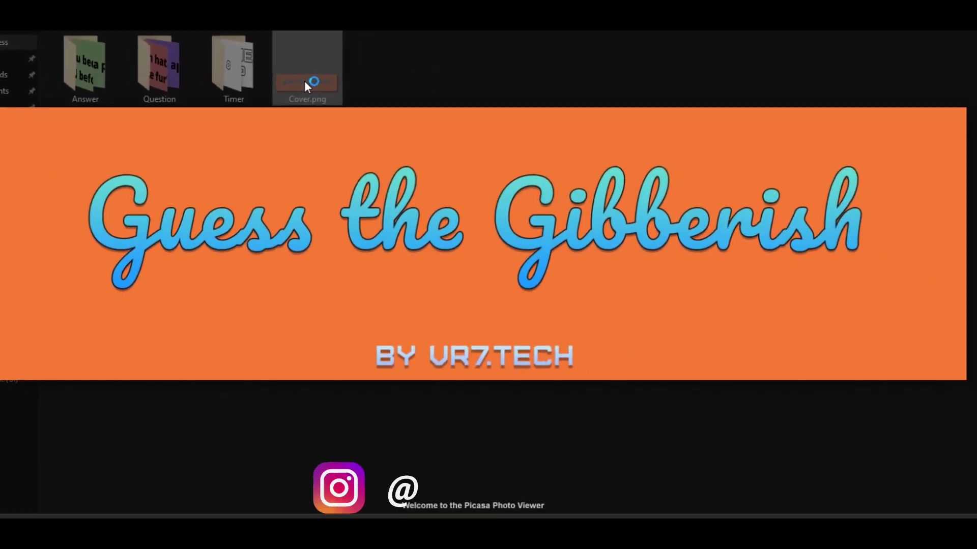
pyautogui.click(304, 81)
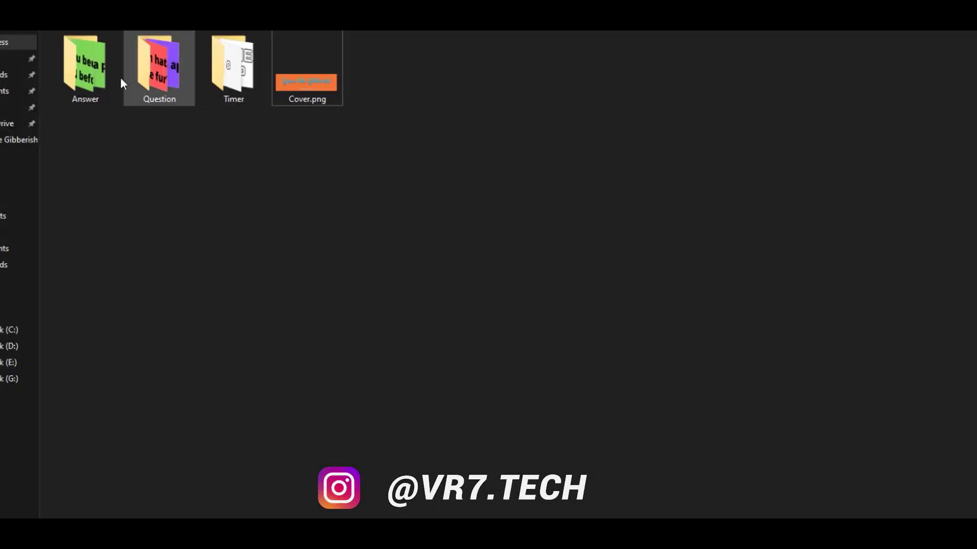
# Browse the Answer, Question and Timer folders, selecting the question and countdown images.
pyautogui.doubleClick(113, 77)
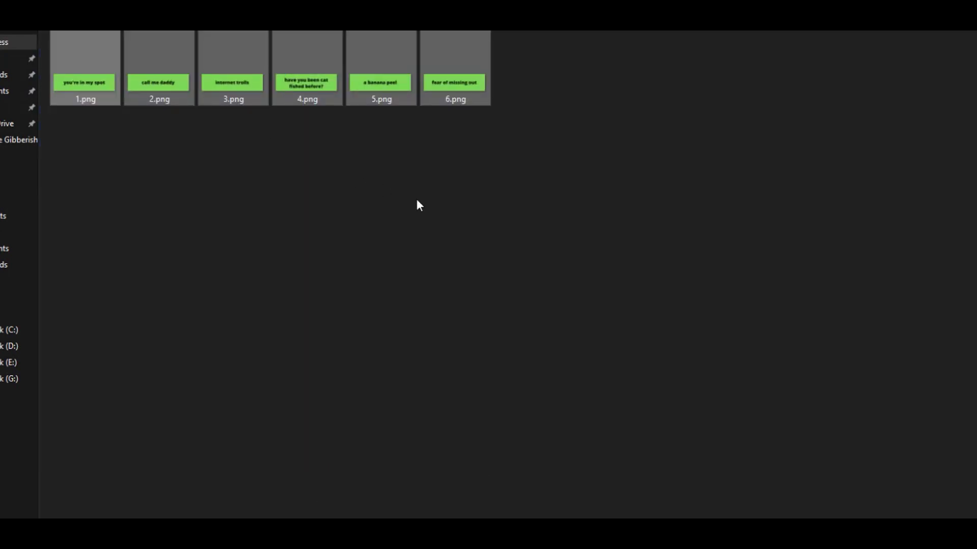
pyautogui.hotkey('alt', 'Left')
pyautogui.doubleClick(174, 87)
pyautogui.moveTo(682, 168); pyautogui.dragTo(51, 36)
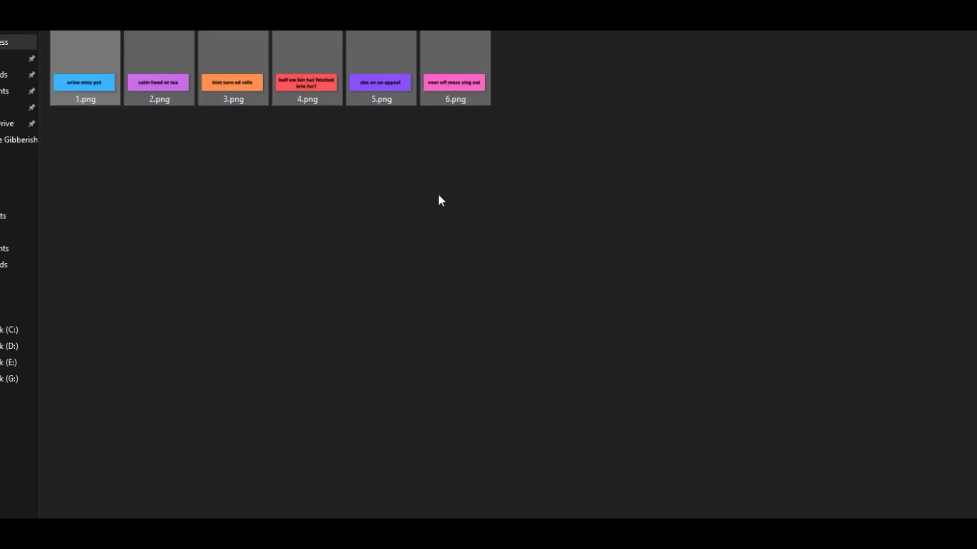
pyautogui.hotkey('alt', 'Left')
pyautogui.doubleClick(221, 87)
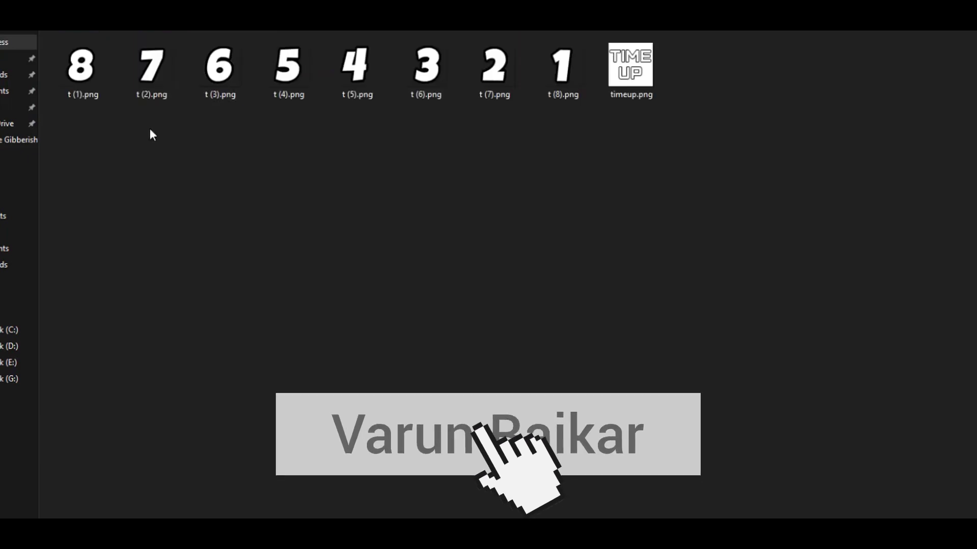
pyautogui.moveTo(85, 128); pyautogui.dragTo(590, 32)
pyautogui.click(647, 172)
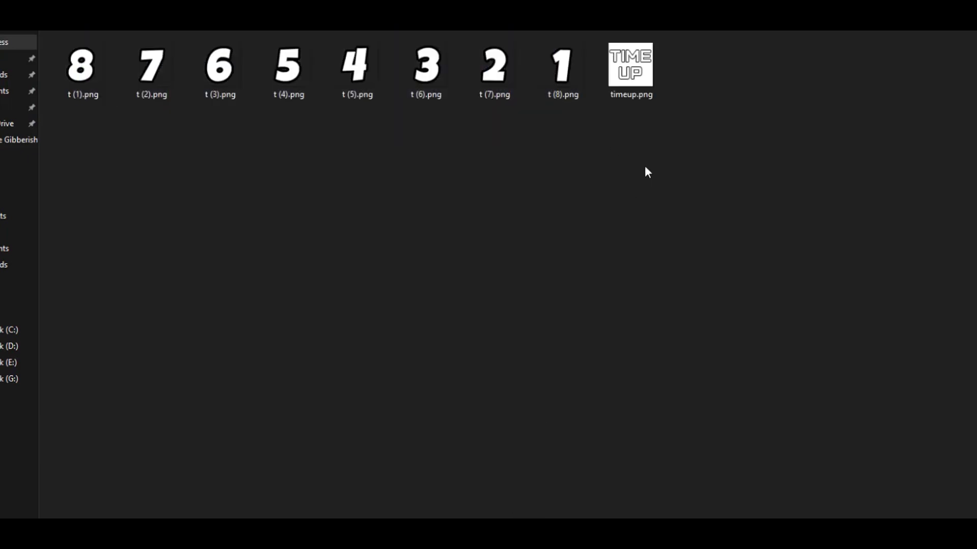
pyautogui.hotkey('alt', 'Left')
# Select all four folder items and check their combined size in Properties.
pyautogui.moveTo(566, 164); pyautogui.dragTo(64, 45)
pyautogui.rightClick(250, 84)
pyautogui.click(306, 440)
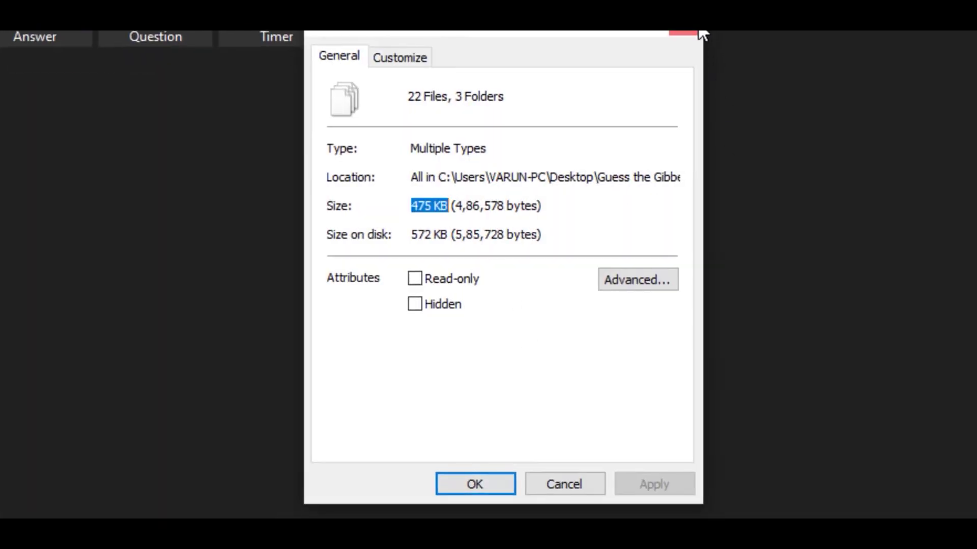
pyautogui.click(684, 32)
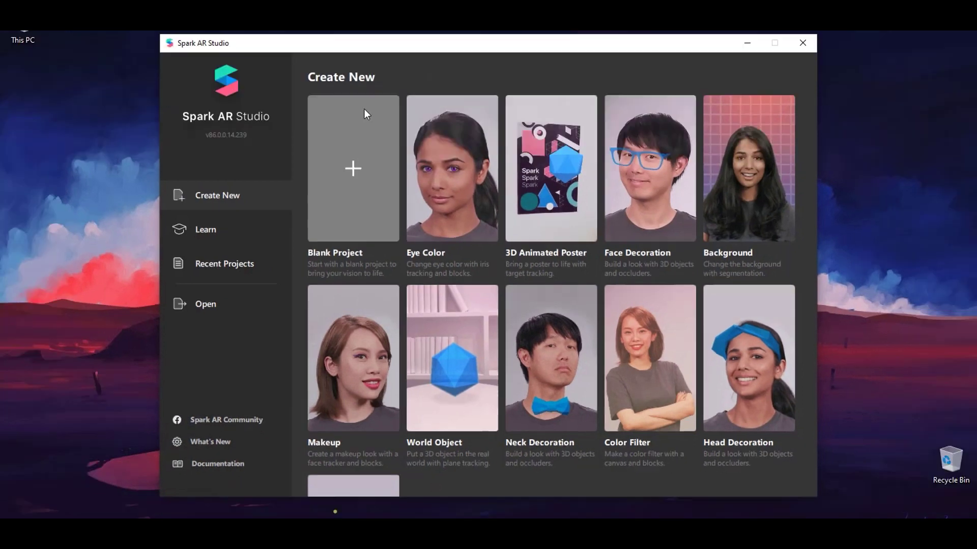
# Create a Blank Project, maximize the window, and drag the simulator panel larger.
pyautogui.click(335, 139)
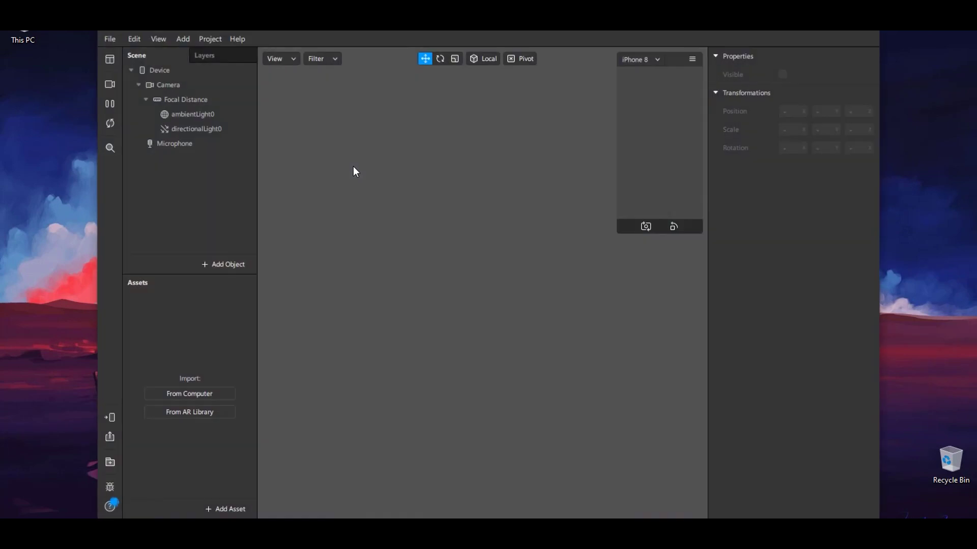
pyautogui.doubleClick(818, 39)
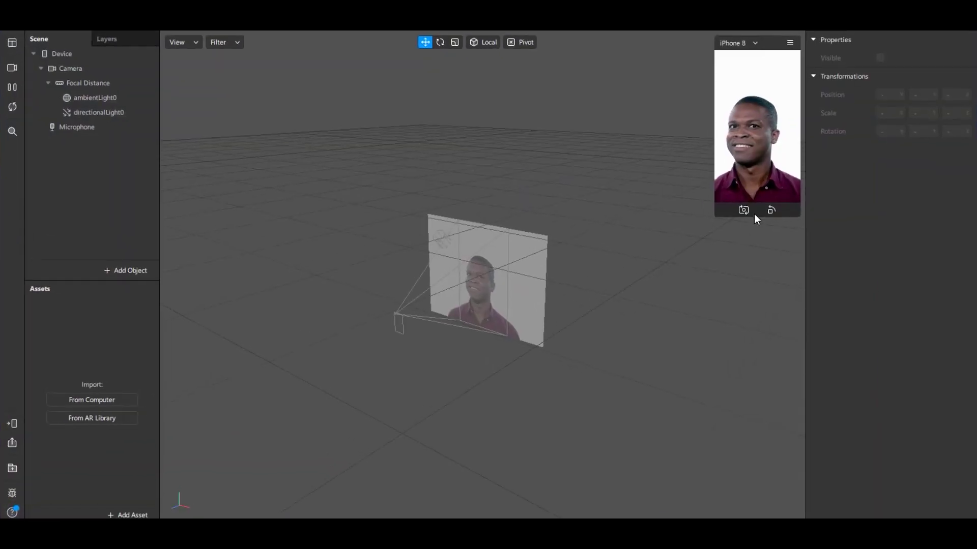
pyautogui.moveTo(717, 217); pyautogui.dragTo(693, 255)
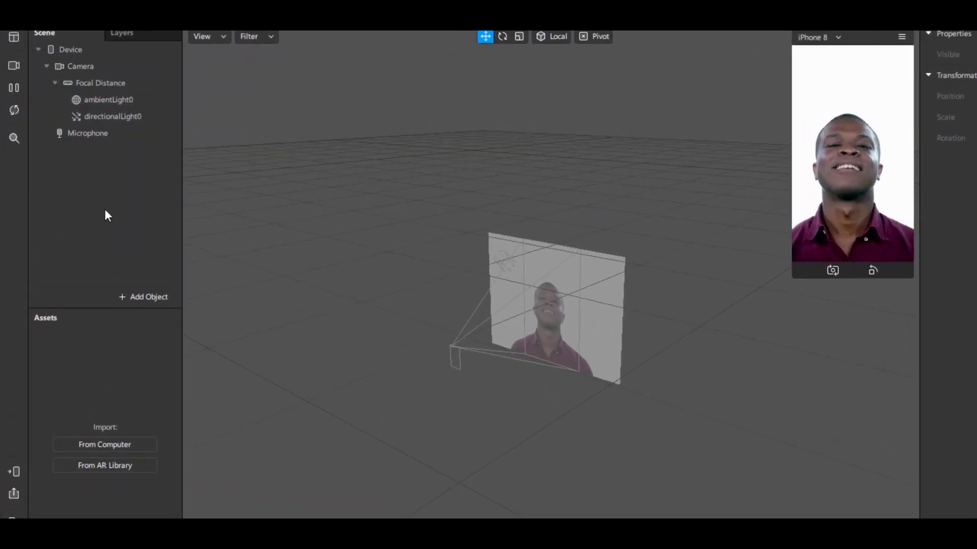
# Add a face tracker under Focal Distance.
pyautogui.click(110, 86)
pyautogui.rightClick(111, 87)
pyautogui.moveTo(171, 107)
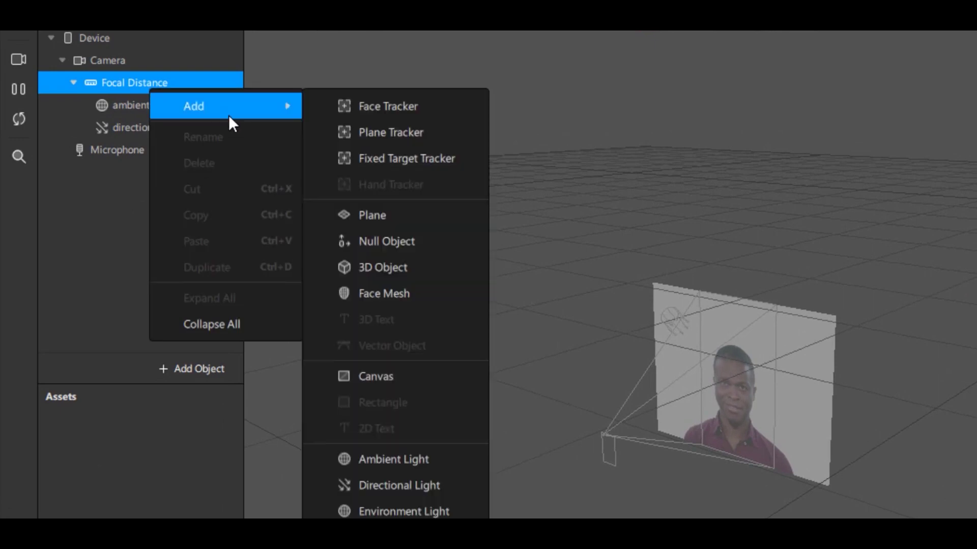
pyautogui.click(390, 106)
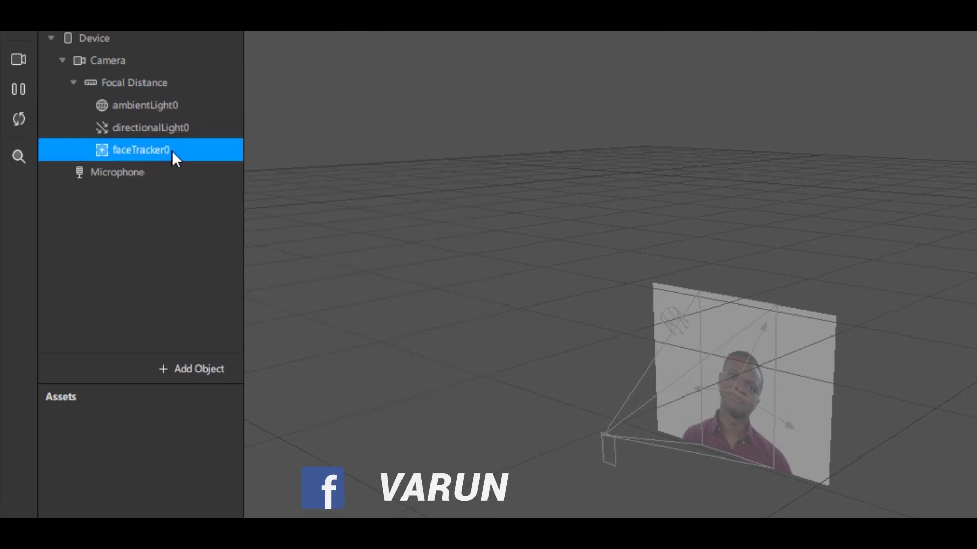
# Add a plane under faceTracker0 and name it IntroImage.
pyautogui.rightClick(173, 151)
pyautogui.moveTo(242, 169)
pyautogui.click(426, 277)
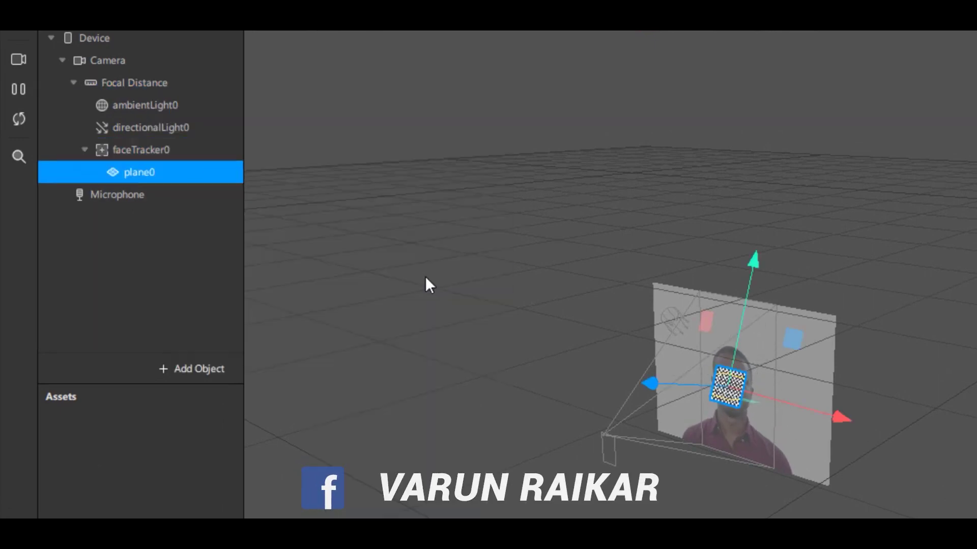
pyautogui.doubleClick(151, 173)
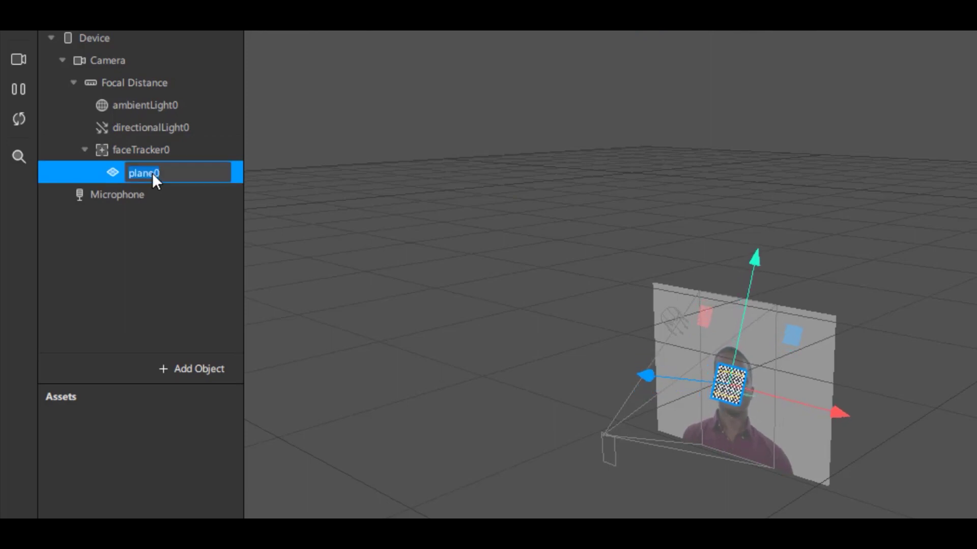
pyautogui.press('BackSpace')
pyautogui.write('Intro')
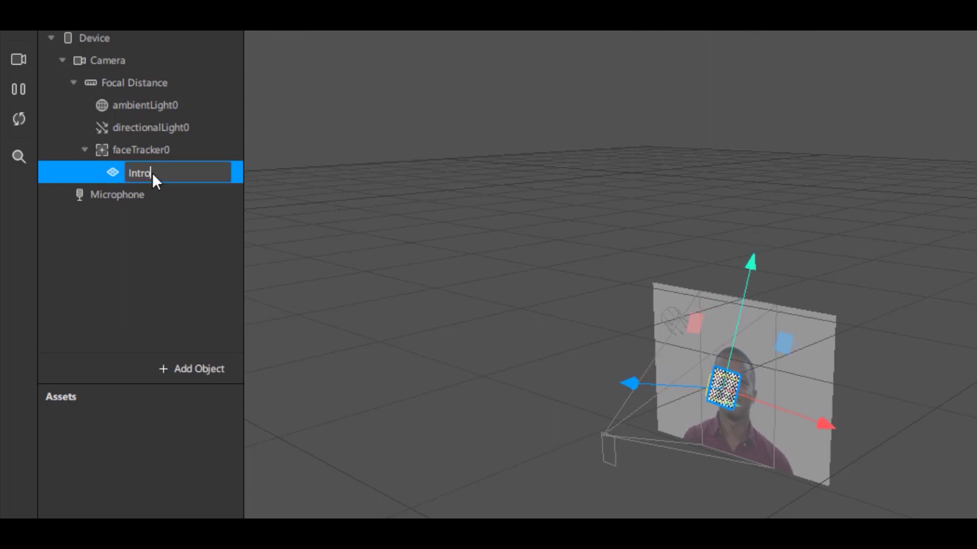
pyautogui.write('Image')
pyautogui.press('Return')
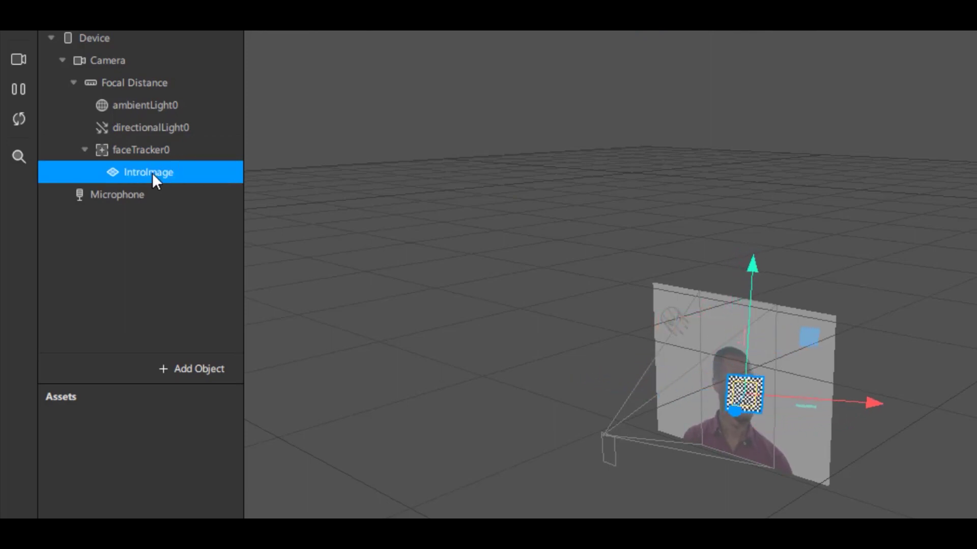
# Create a new material for IntroImage and name it IntroMaterial.
pyautogui.click(968, 202)
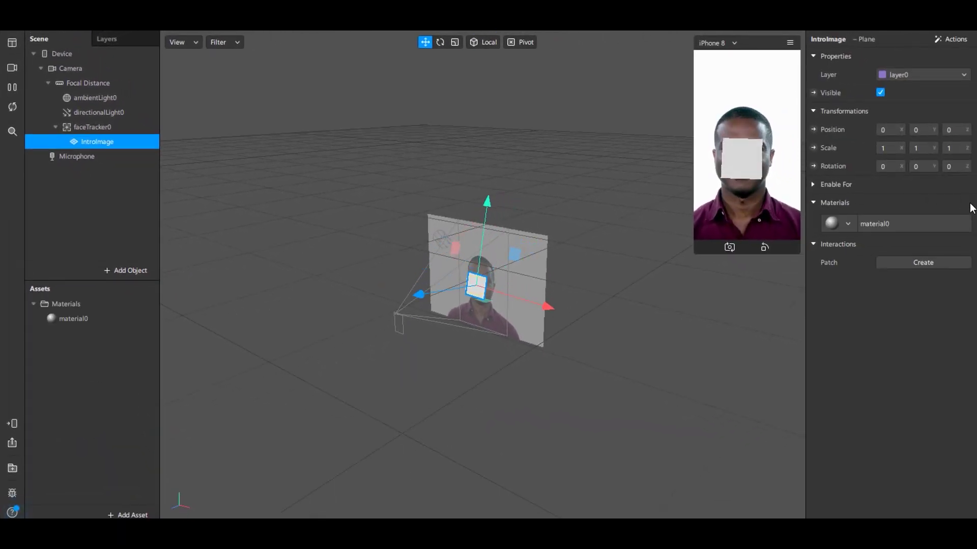
pyautogui.doubleClick(76, 319)
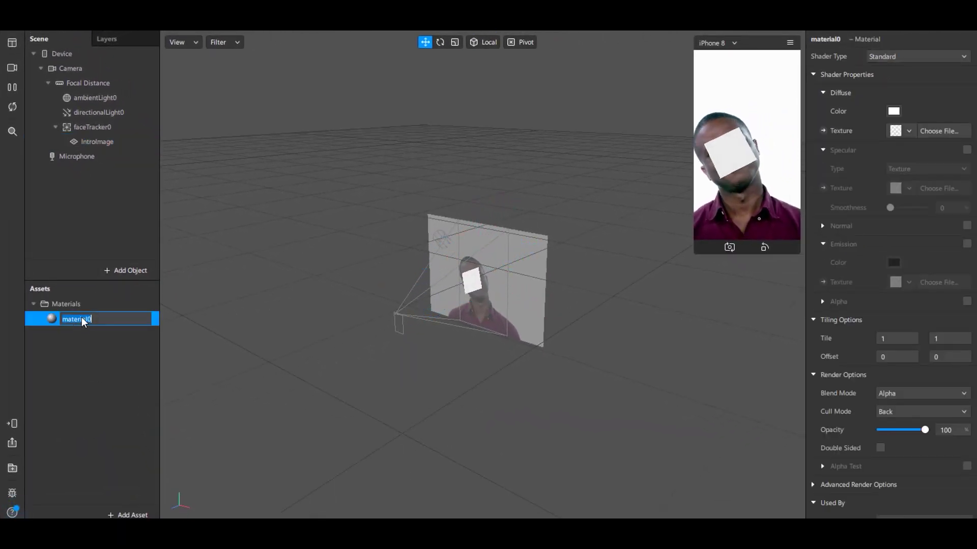
pyautogui.write('IntroMater')
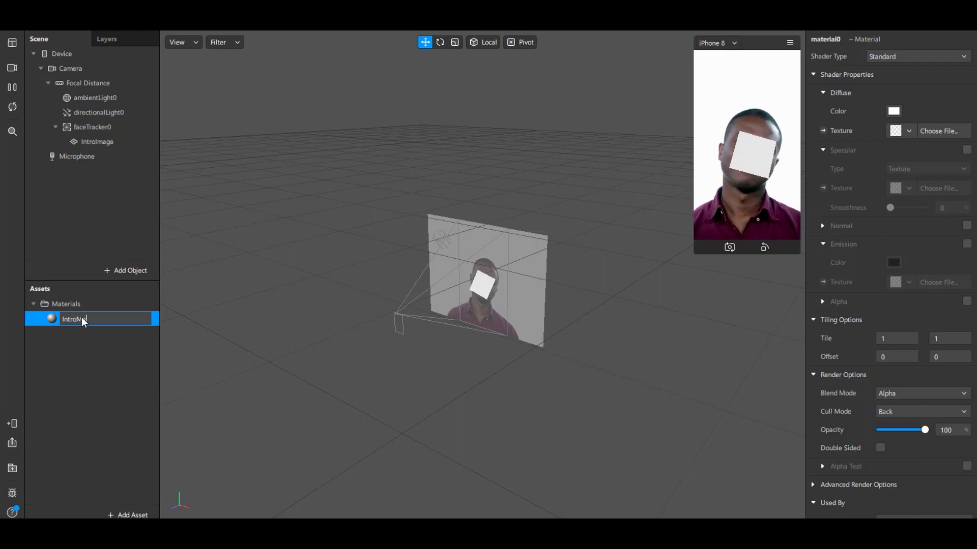
pyautogui.write('ial')
pyautogui.press('Return')
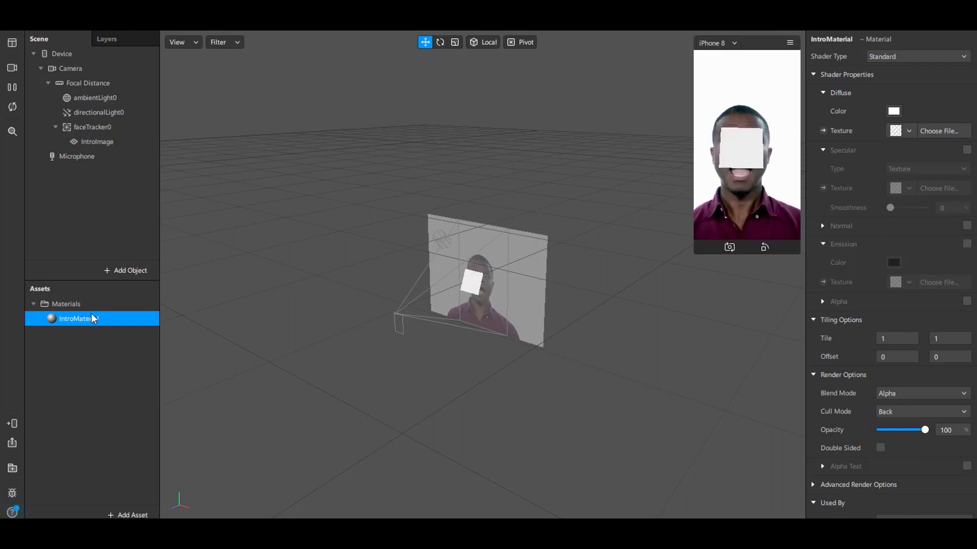
# Set Cover.png from the Guess the Gibberish YT folder as IntroMaterial's diffuse texture.
pyautogui.click(938, 131)
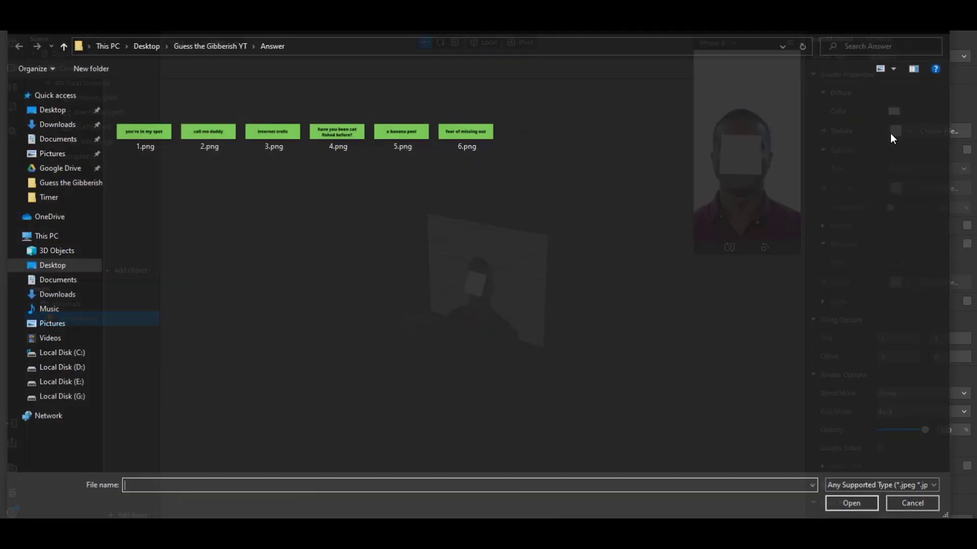
pyautogui.click(217, 46)
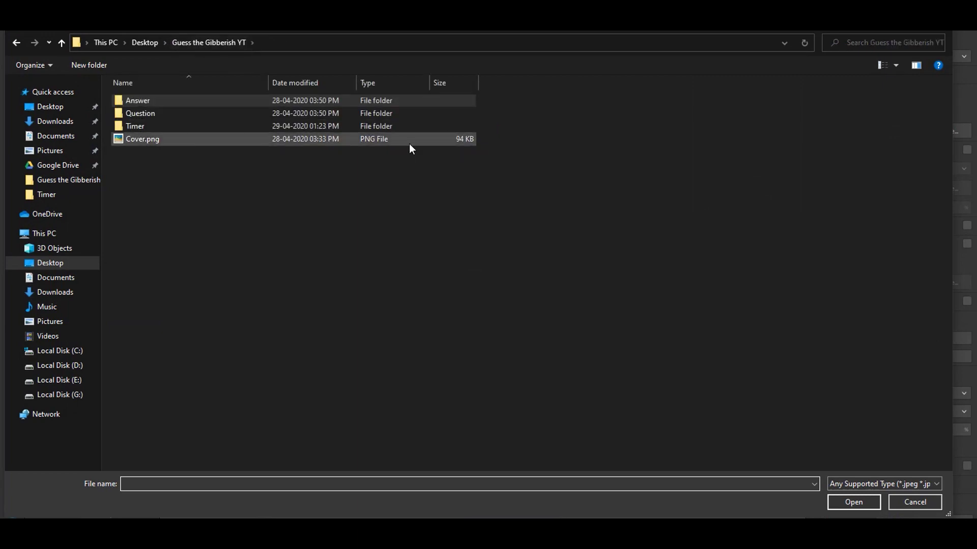
pyautogui.click(409, 141)
pyautogui.click(896, 62)
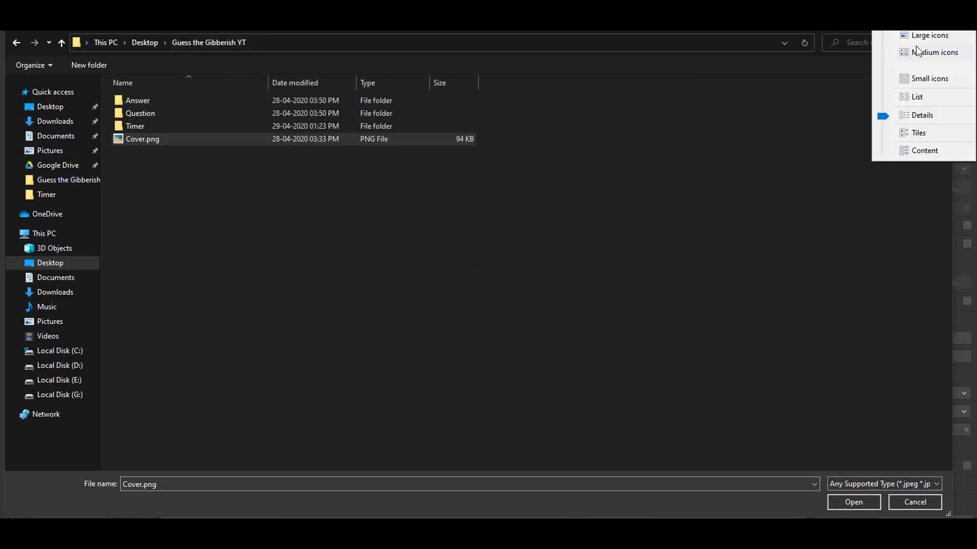
pyautogui.click(916, 48)
pyautogui.doubleClick(337, 136)
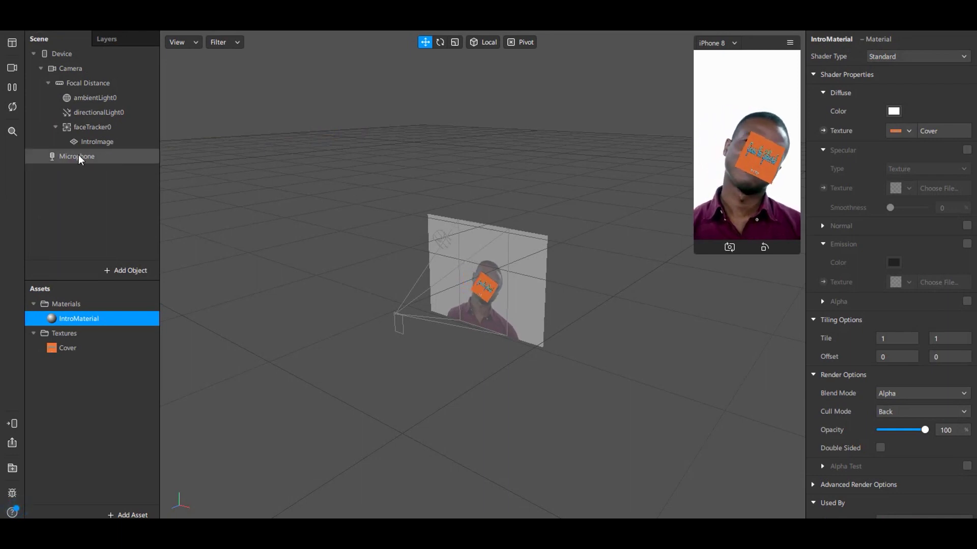
pyautogui.click(11, 88)
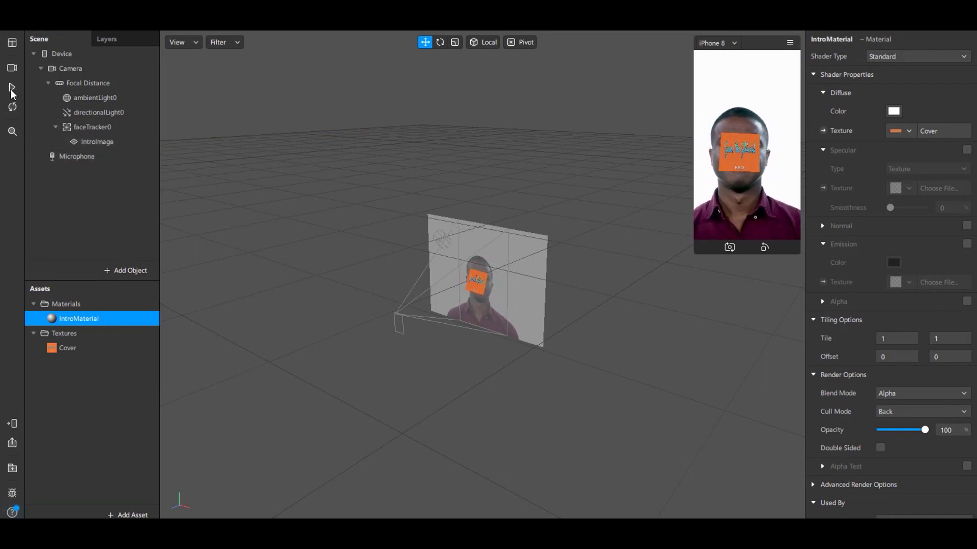
pyautogui.click(108, 144)
# Raise IntroImage above the head and widen it to Scale X about 2.116.
pyautogui.moveTo(498, 201); pyautogui.dragTo(505, 167)
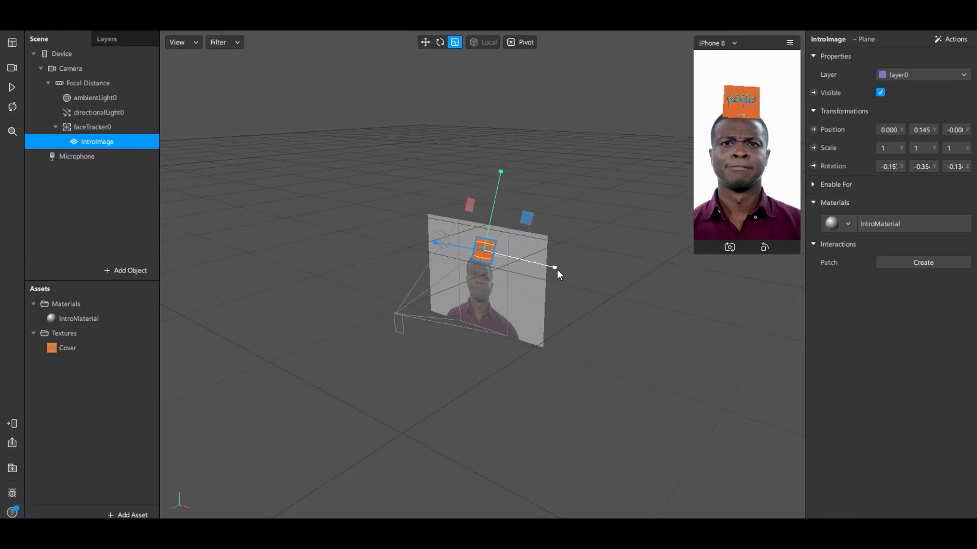
pyautogui.moveTo(556, 268); pyautogui.dragTo(652, 283)
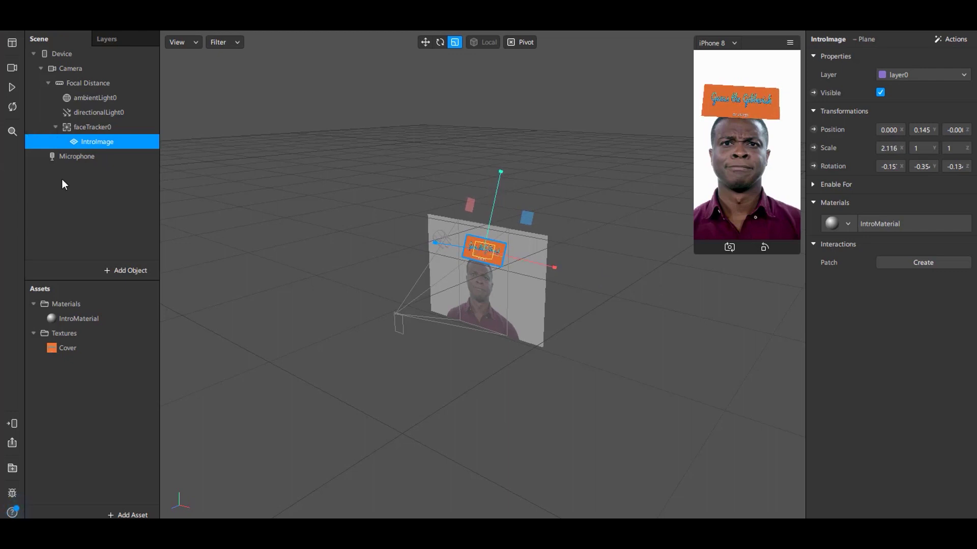
pyautogui.click(143, 193)
pyautogui.click(121, 127)
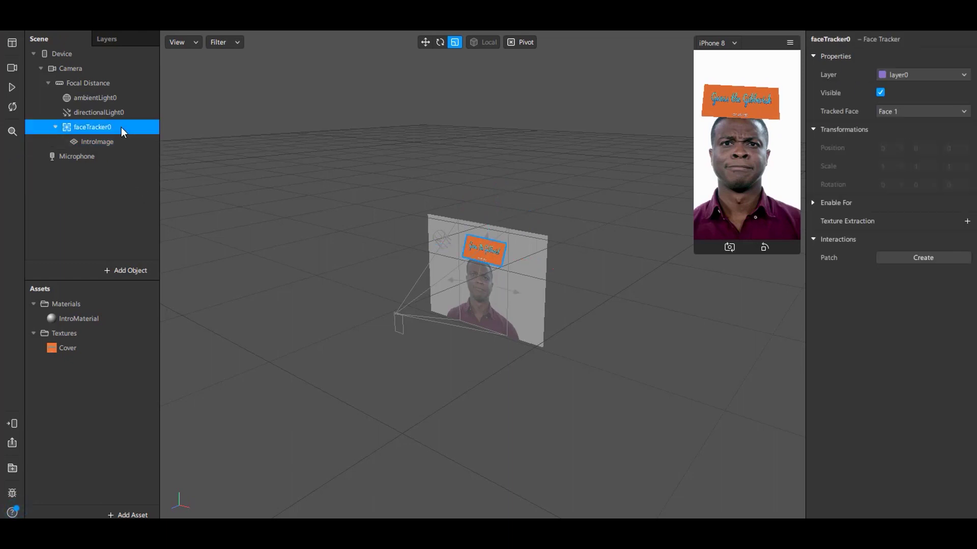
# Duplicate the IntroImage plane twice under the face tracker.
pyautogui.rightClick(121, 127)
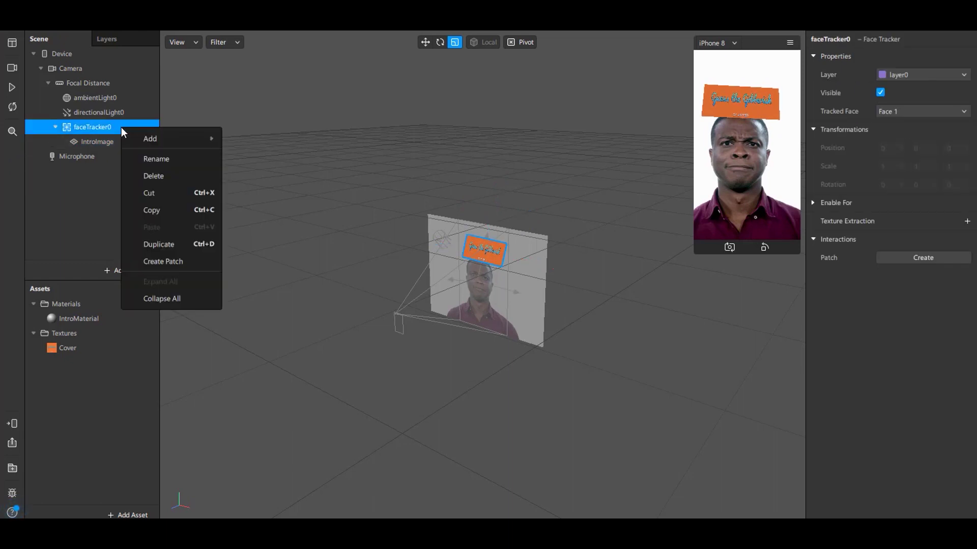
pyautogui.click(102, 143)
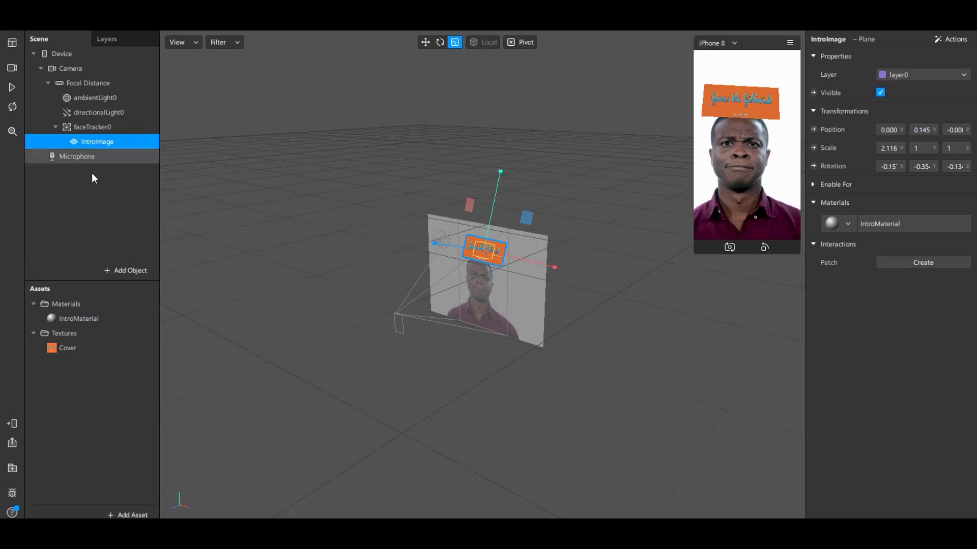
pyautogui.rightClick(117, 144)
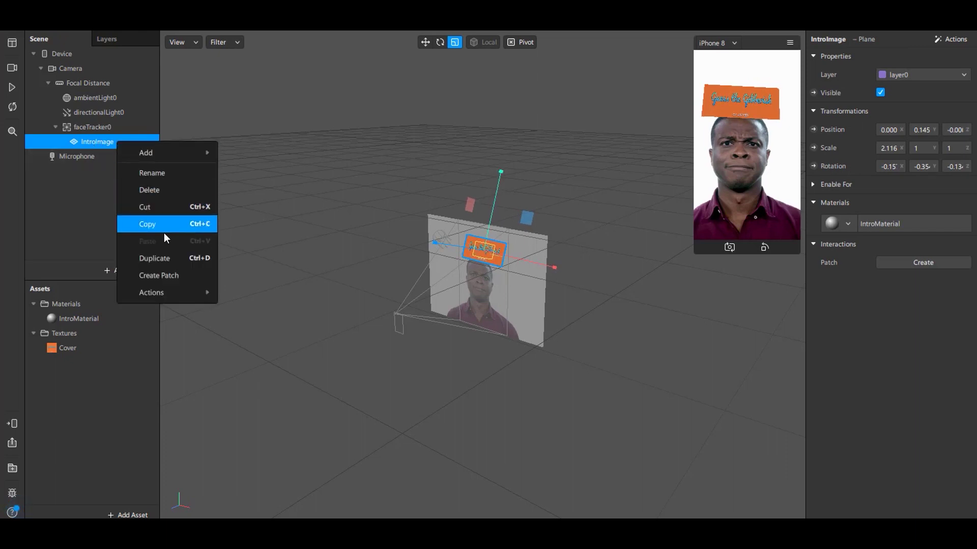
pyautogui.click(163, 257)
pyautogui.rightClick(111, 159)
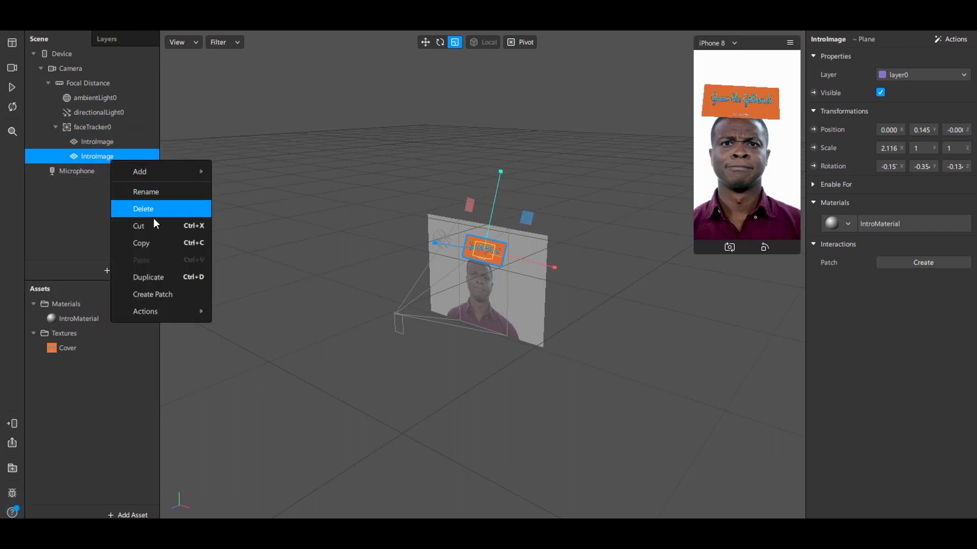
pyautogui.click(154, 274)
# Rename the two copies to Question and Answer.
pyautogui.click(106, 157)
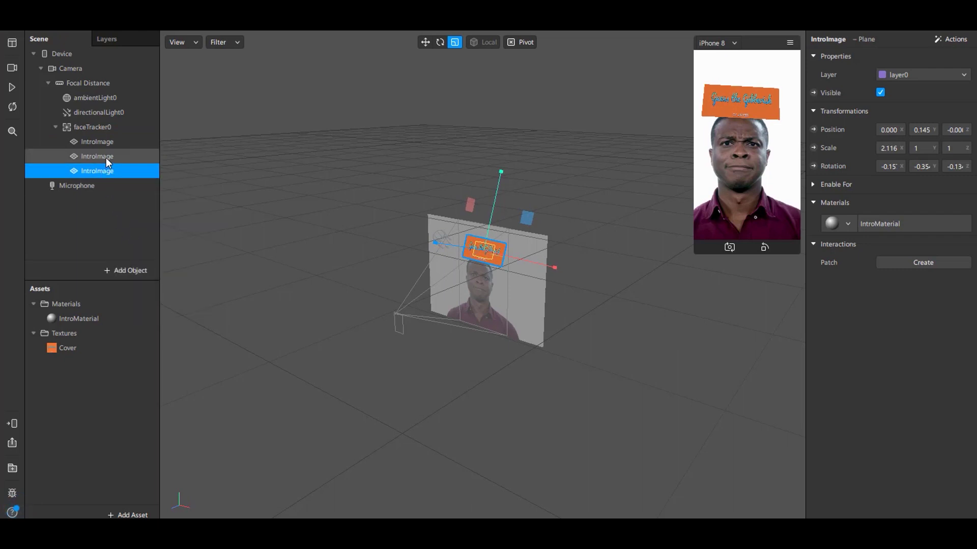
pyautogui.click(105, 158)
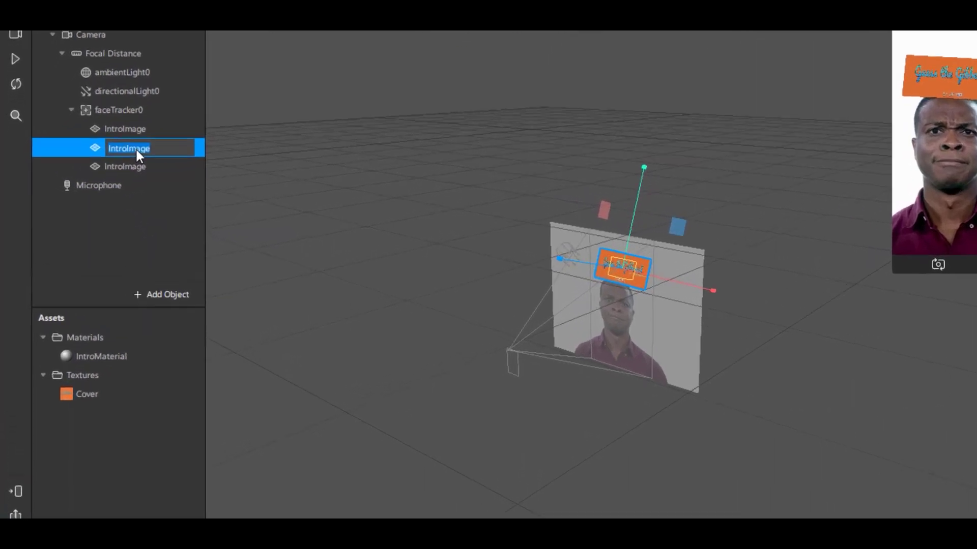
pyautogui.write('Question')
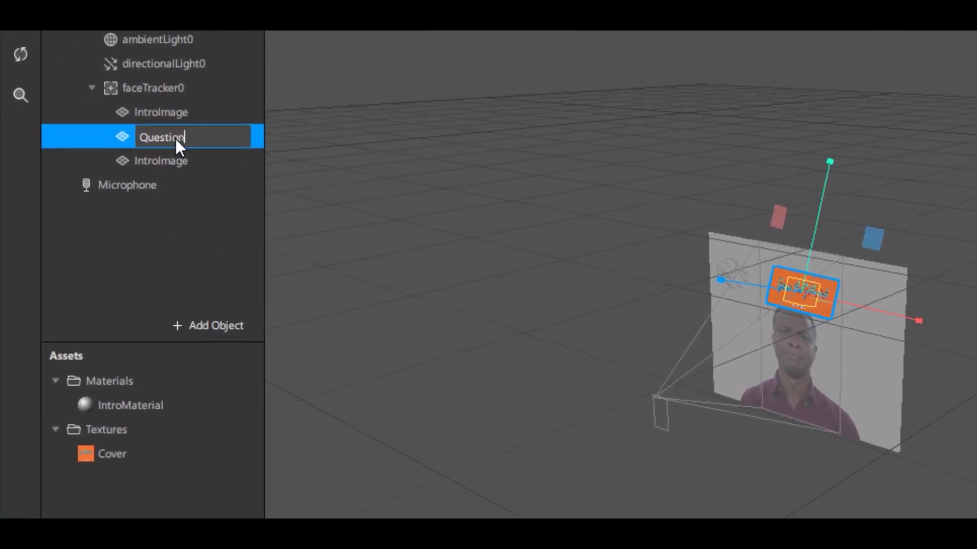
pyautogui.press('Return')
pyautogui.click(176, 161)
pyautogui.click(175, 161)
pyautogui.write('A')
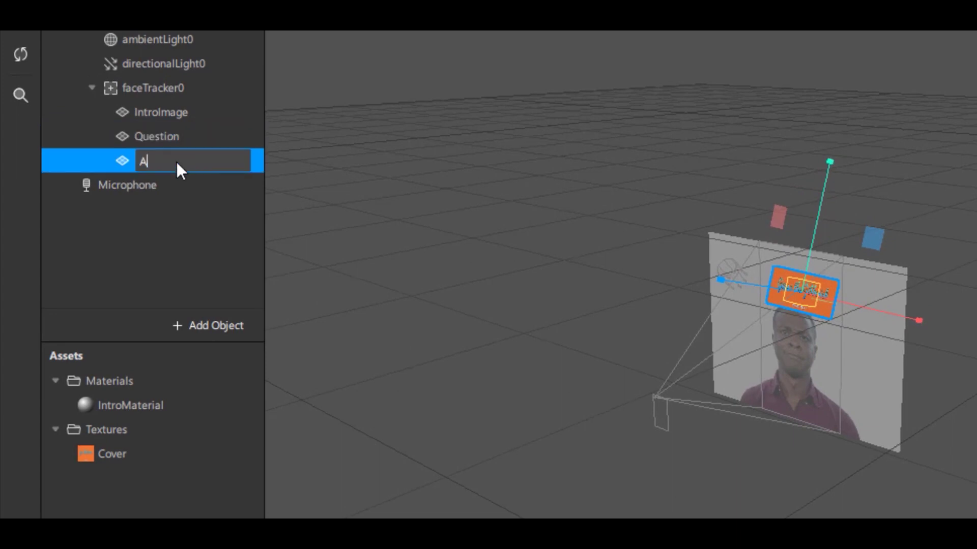
pyautogui.write('nswer')
pyautogui.press('Return')
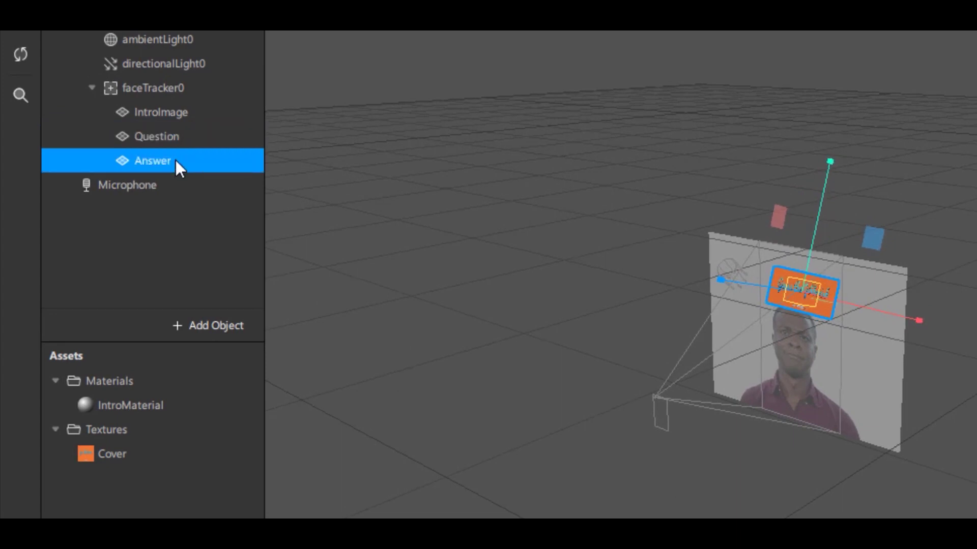
pyautogui.click(178, 139)
# Create a new material each for the Question and Answer planes.
pyautogui.click(828, 232)
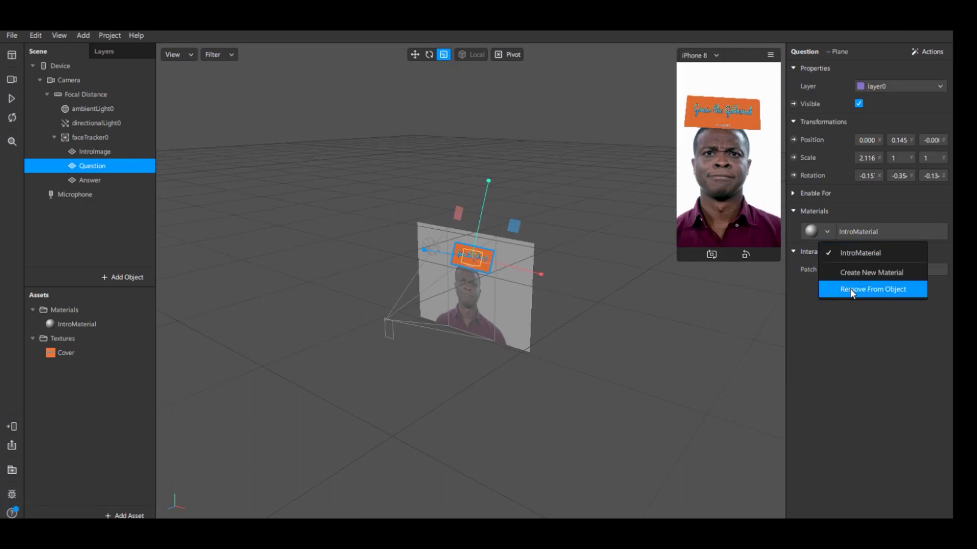
pyautogui.click(858, 273)
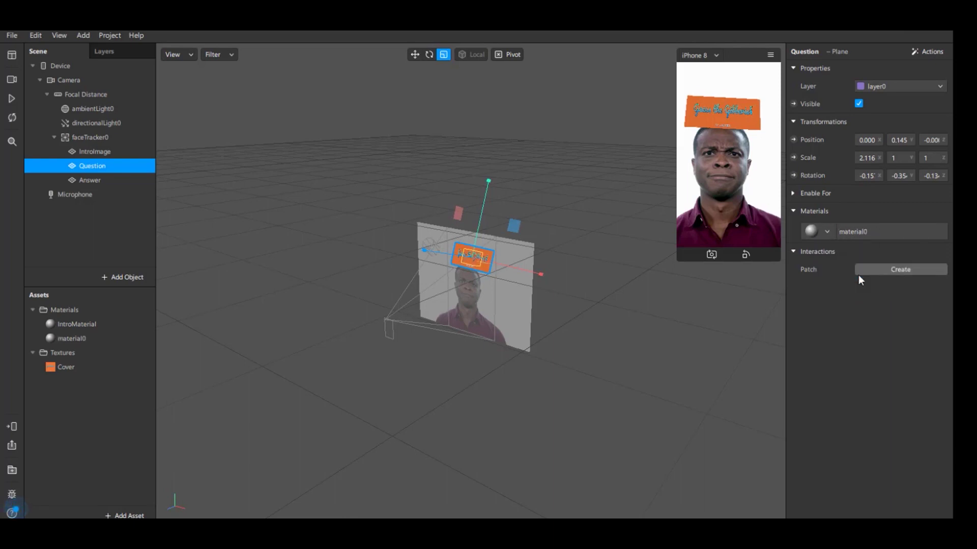
pyautogui.click(92, 180)
pyautogui.click(829, 233)
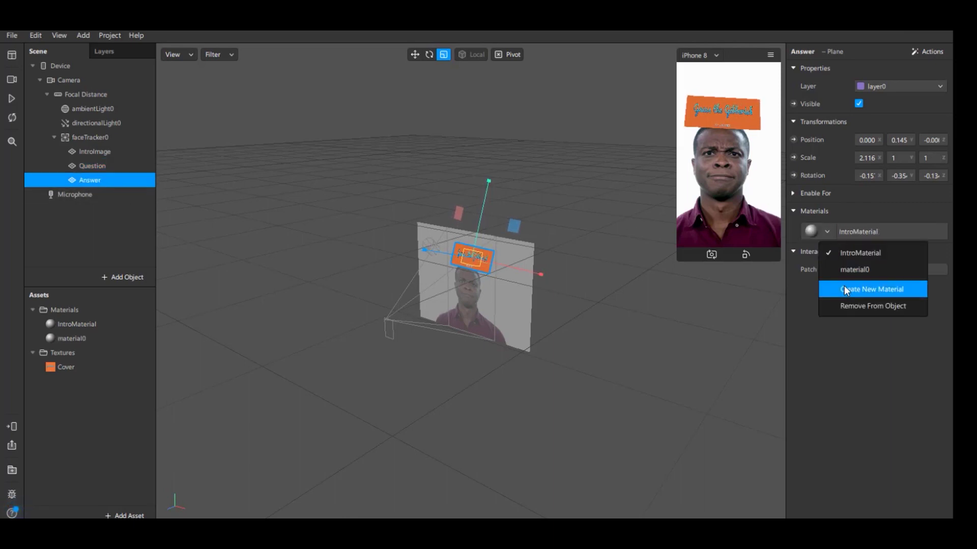
pyautogui.click(844, 286)
# Rename material0 to Question and material1 to Answer in Assets.
pyautogui.click(100, 339)
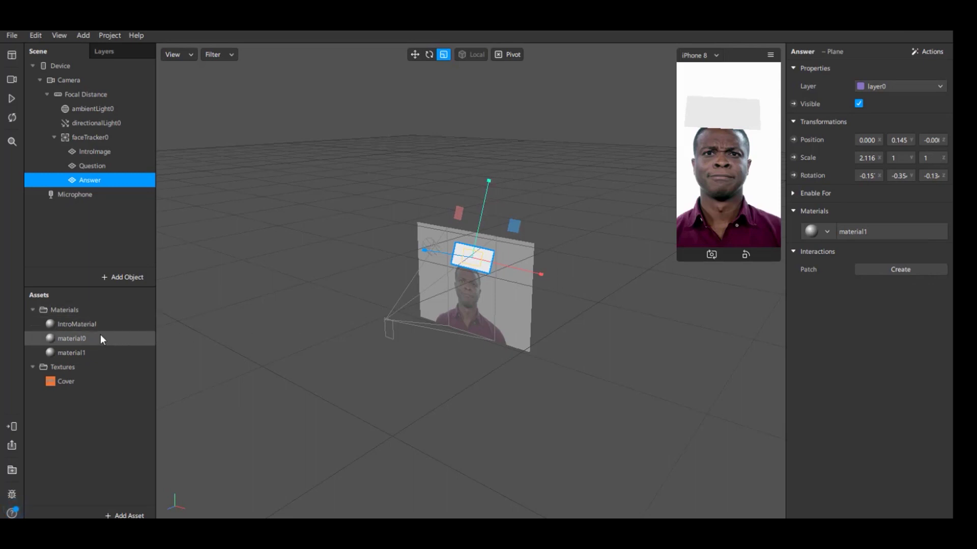
pyautogui.doubleClick(75, 338)
pyautogui.write('o')
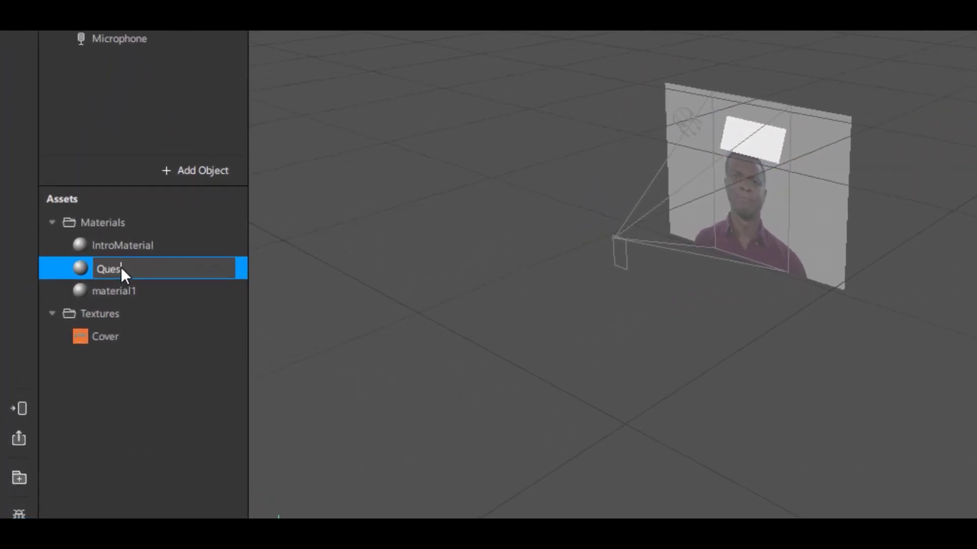
pyautogui.write('uestion')
pyautogui.press('Return')
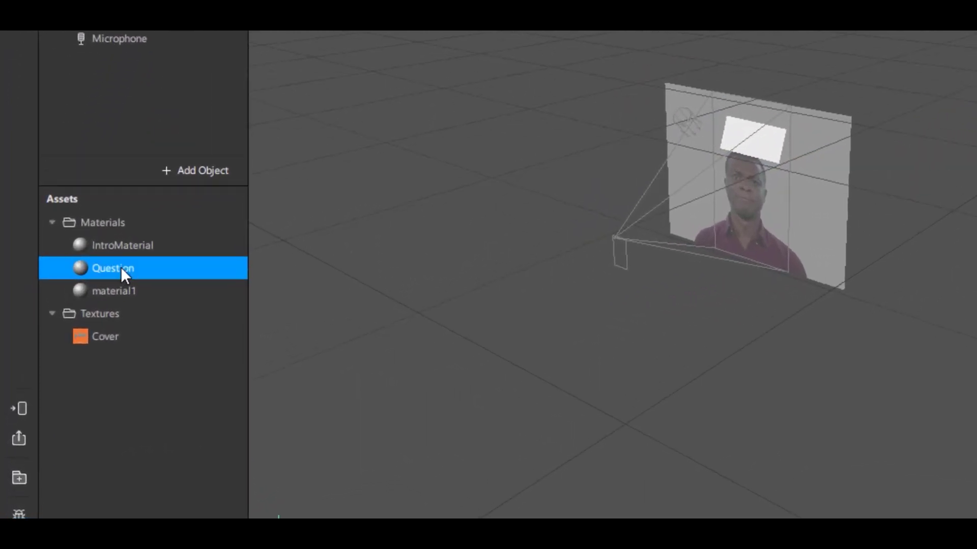
pyautogui.click(102, 294)
pyautogui.doubleClick(107, 293)
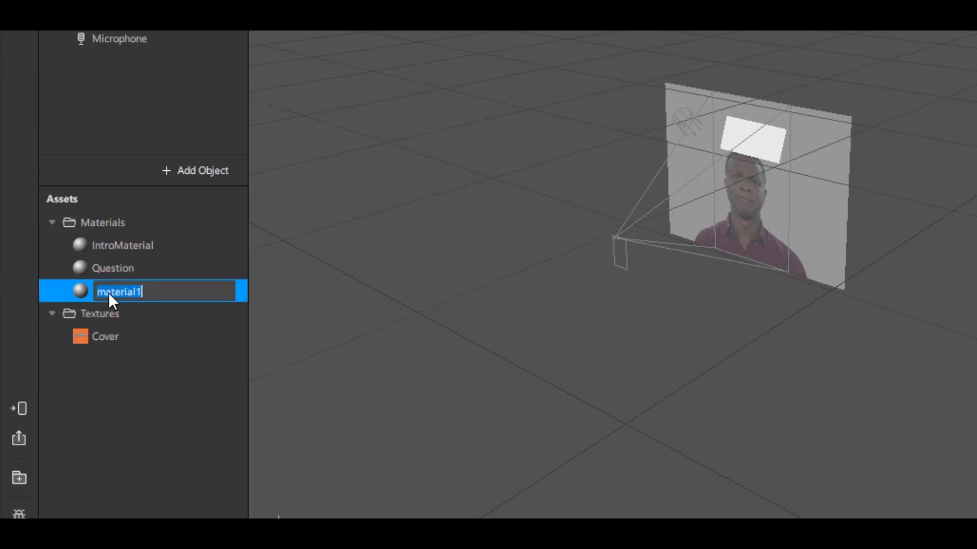
pyautogui.write('Answer')
pyautogui.press('Return')
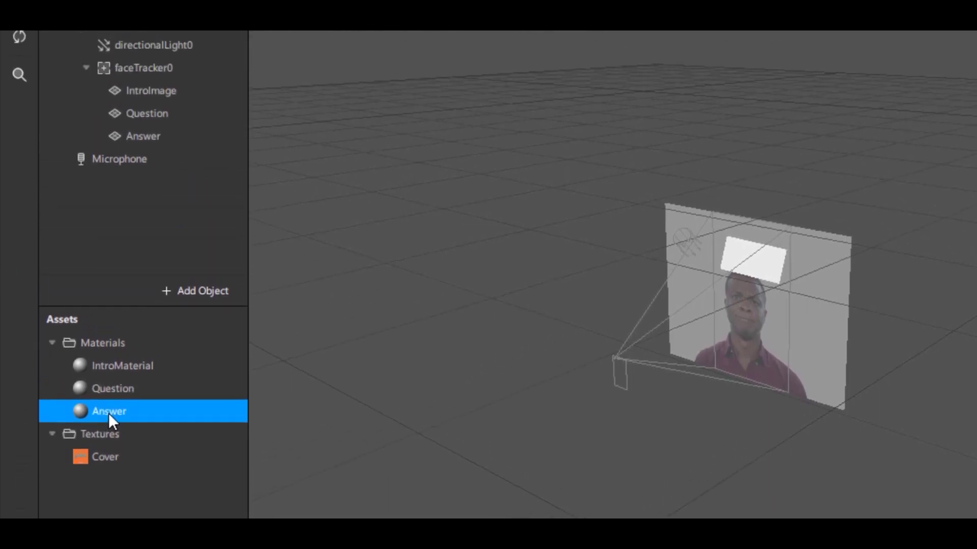
pyautogui.click(165, 377)
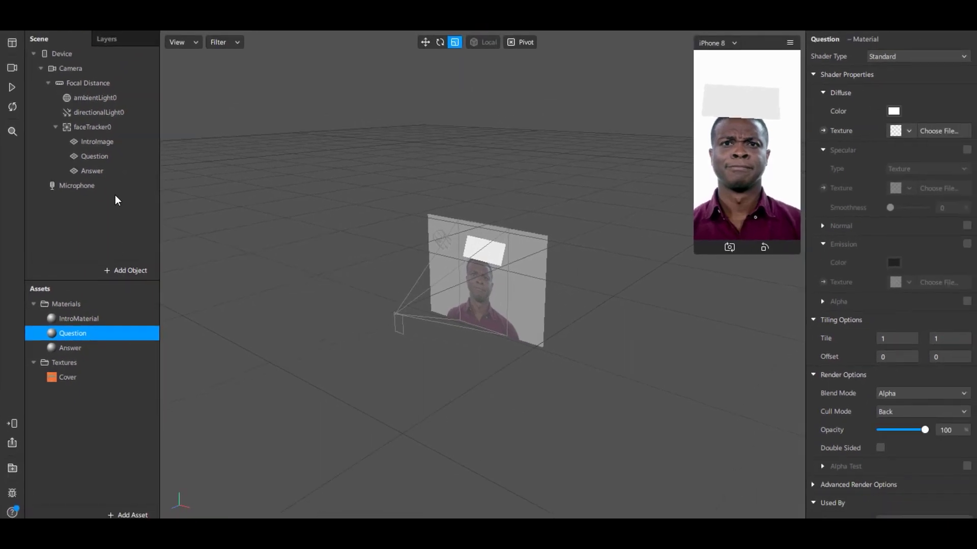
pyautogui.click(140, 144)
# Verify the plane materials, then add an animation sequence named Questions.
pyautogui.click(127, 170)
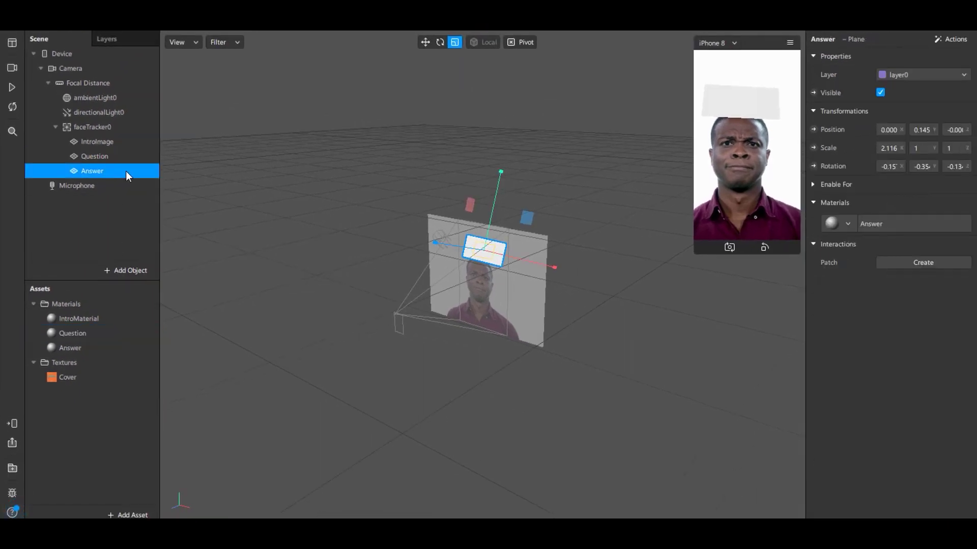
pyautogui.click(72, 333)
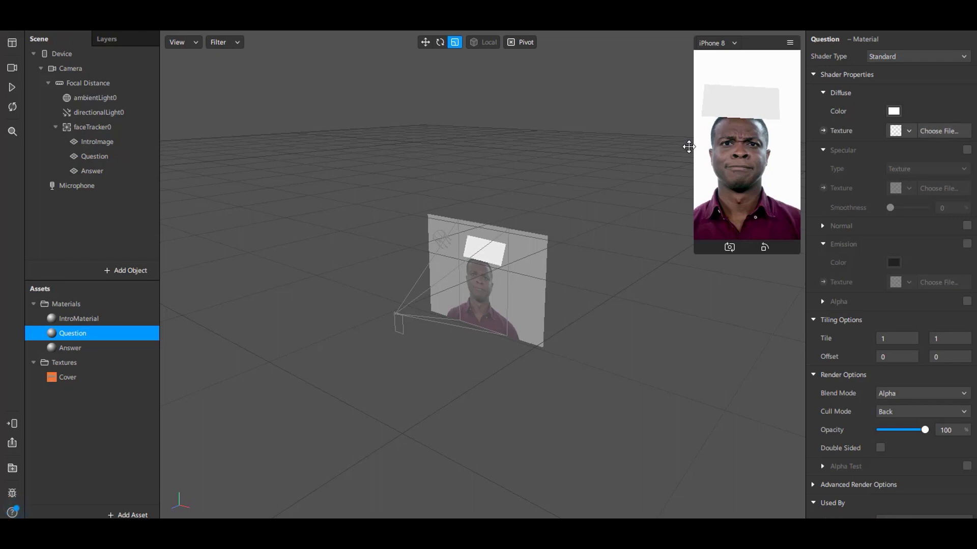
pyautogui.click(116, 435)
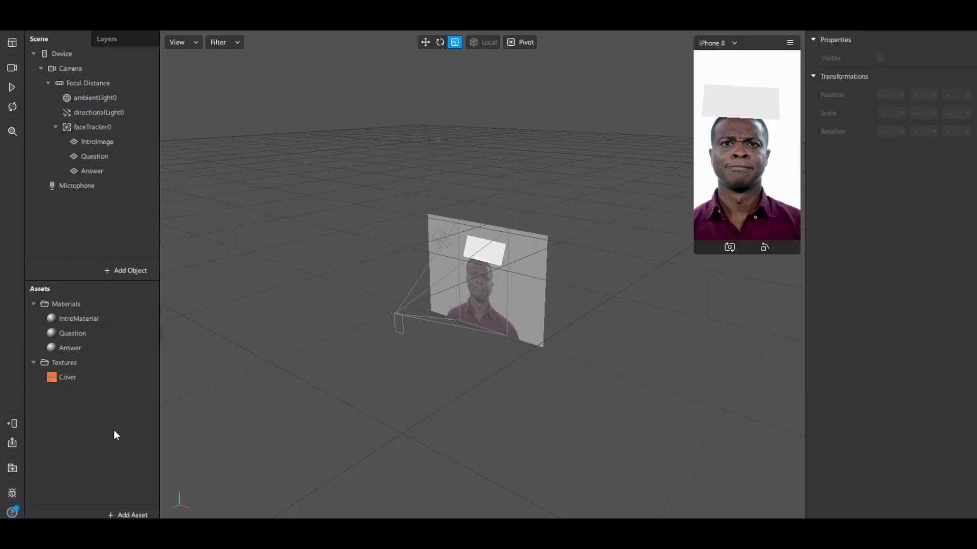
pyautogui.click(117, 515)
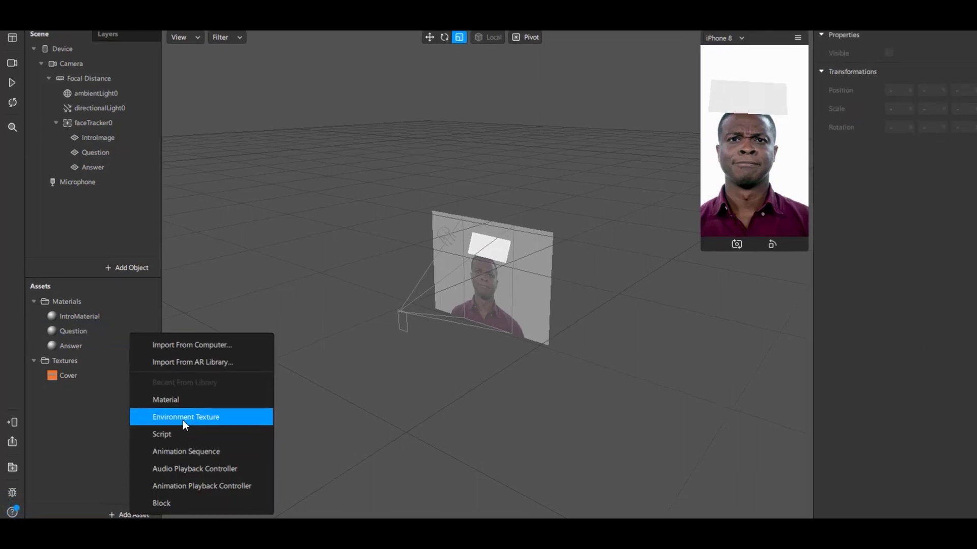
pyautogui.click(323, 406)
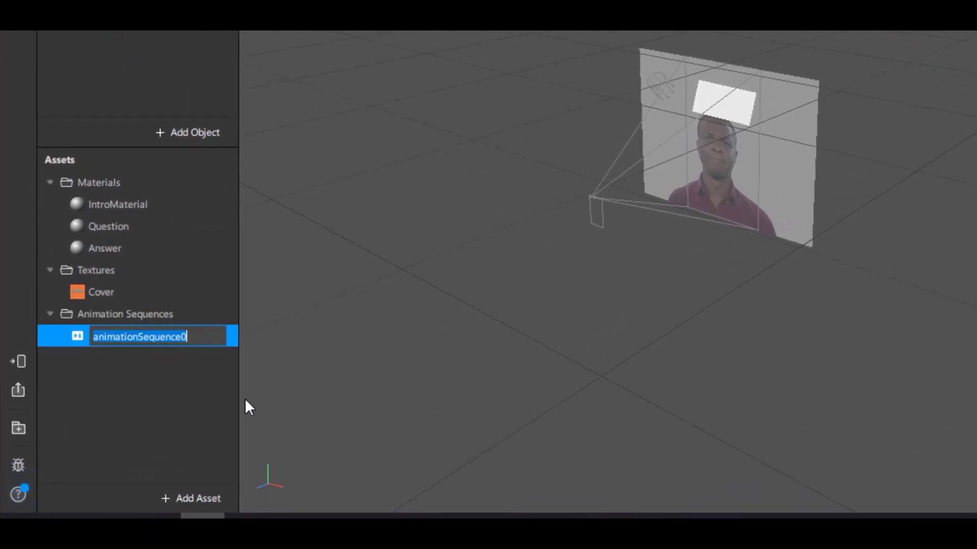
pyautogui.write('Quest')
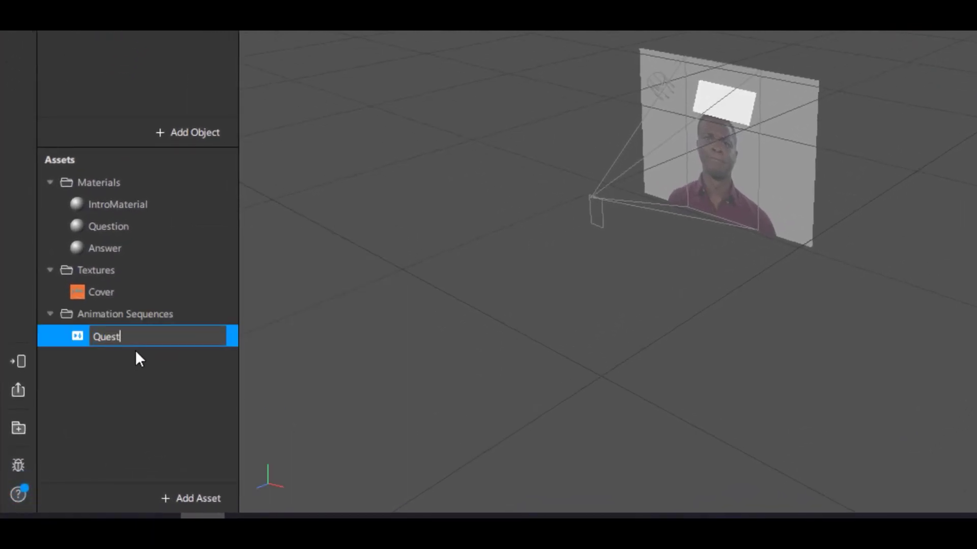
pyautogui.write('ions')
pyautogui.press('Return')
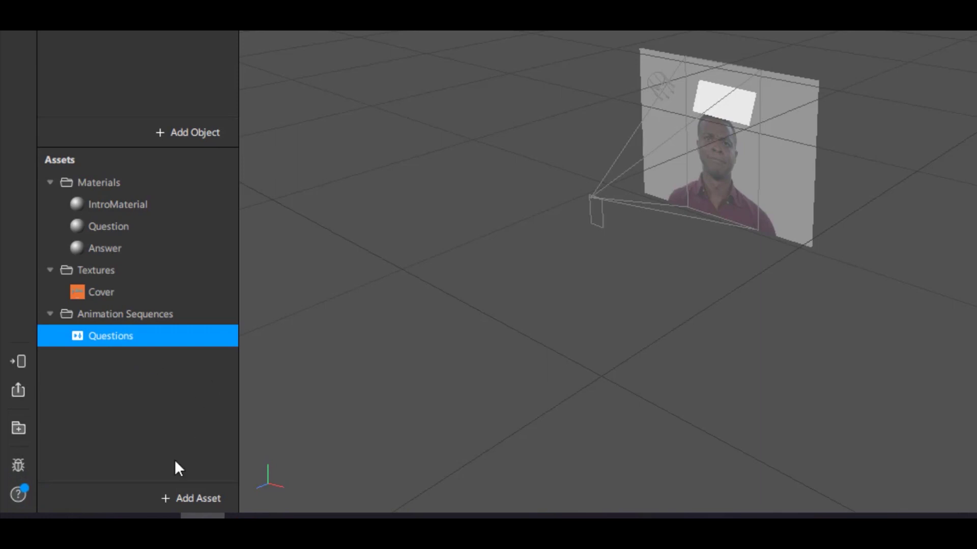
# Add another animation sequence and name it Answers.
pyautogui.click(179, 499)
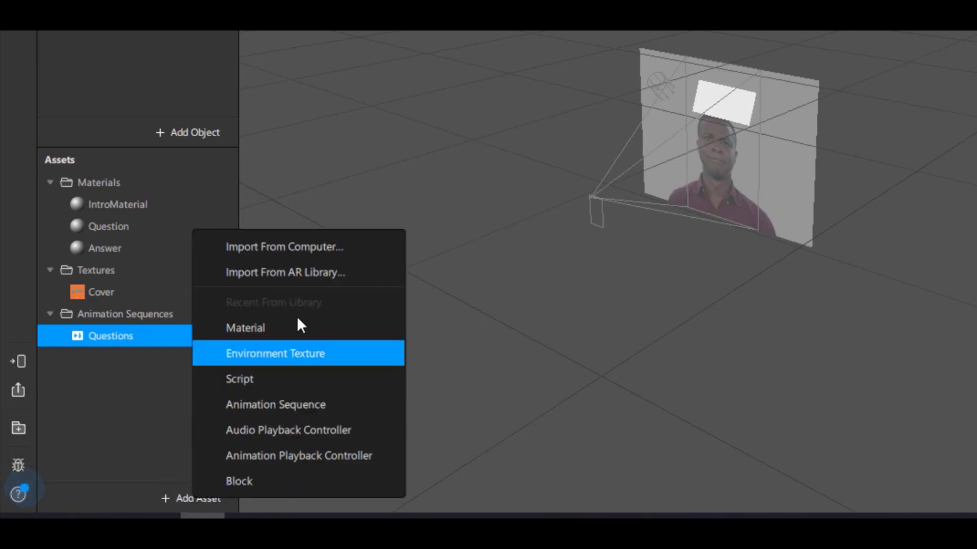
pyautogui.click(307, 410)
pyautogui.write('Answers')
pyautogui.press('Return')
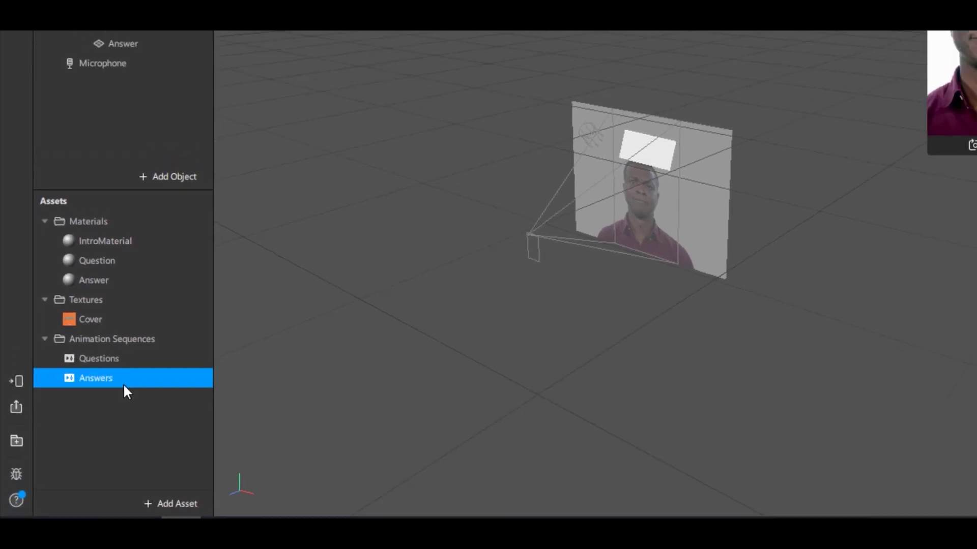
pyautogui.click(137, 357)
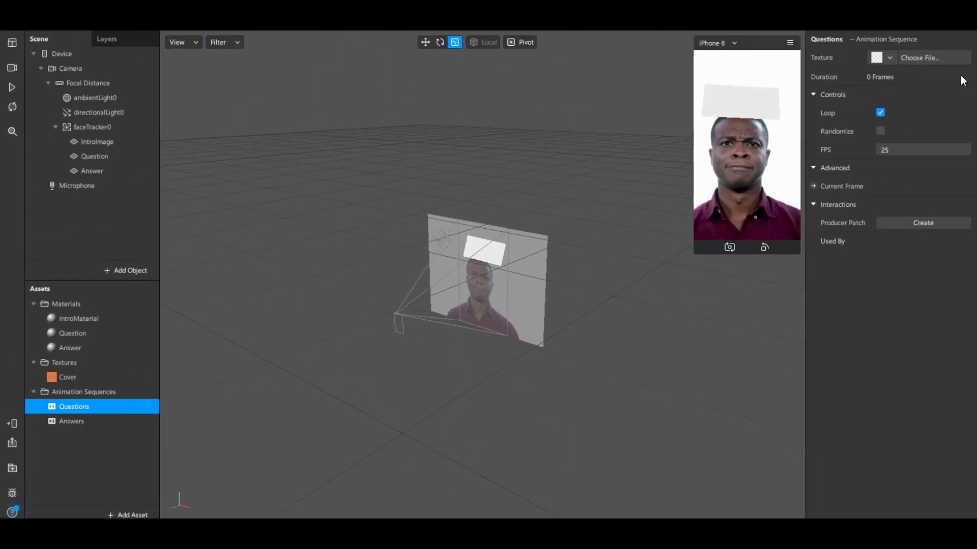
# Load all six Question folder images into Questions, rename the texture Q, and enable Randomize.
pyautogui.click(927, 63)
pyautogui.doubleClick(198, 116)
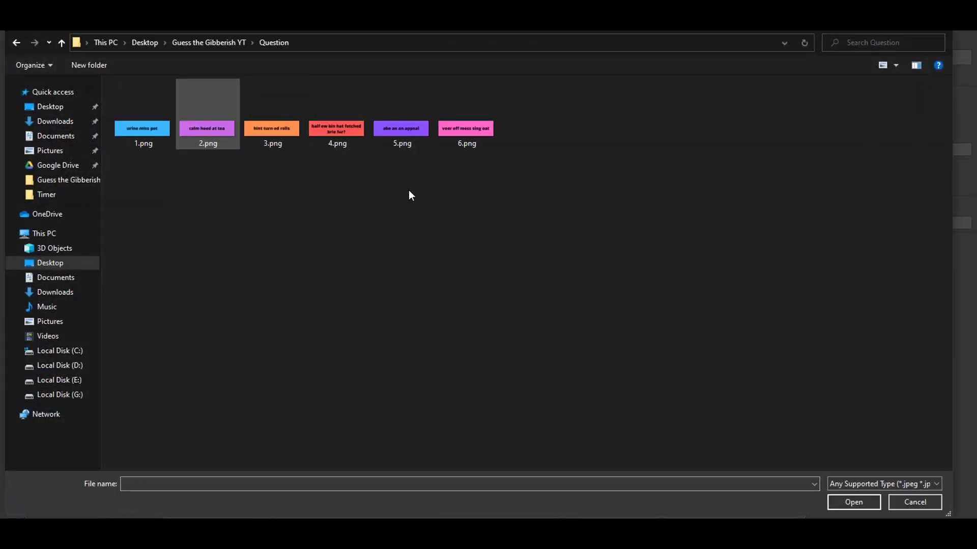
pyautogui.hotkey('ctrl', 'a')
pyautogui.click(844, 502)
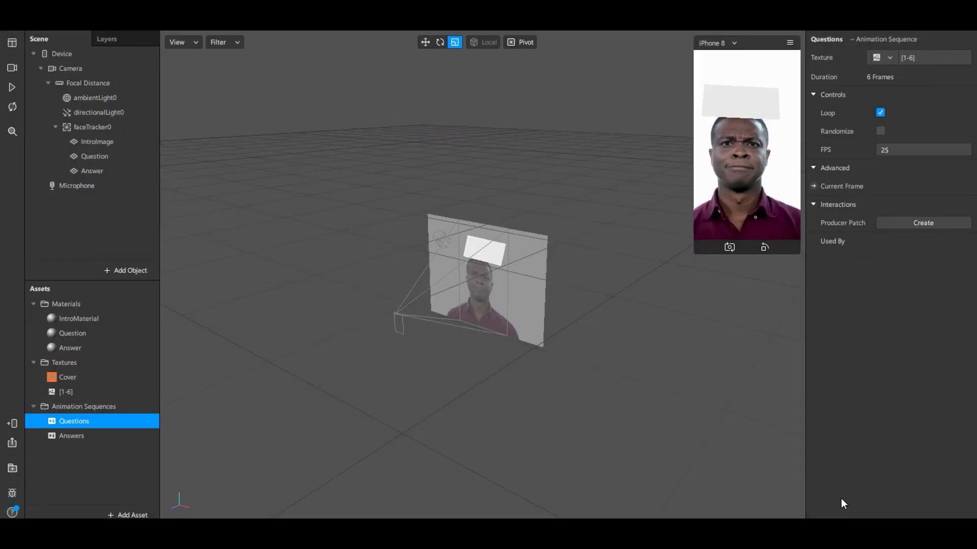
pyautogui.doubleClick(68, 393)
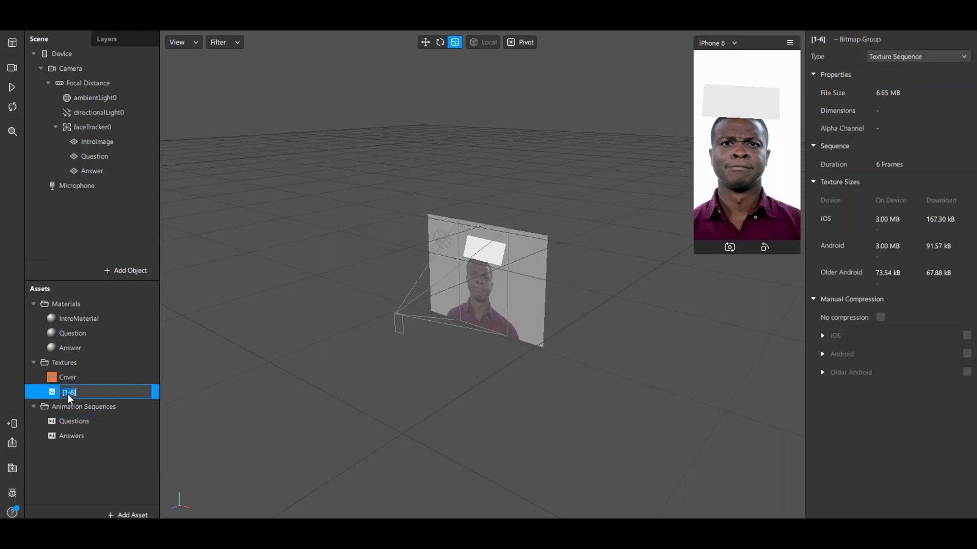
pyautogui.write('Q')
pyautogui.press('Return')
pyautogui.click(101, 417)
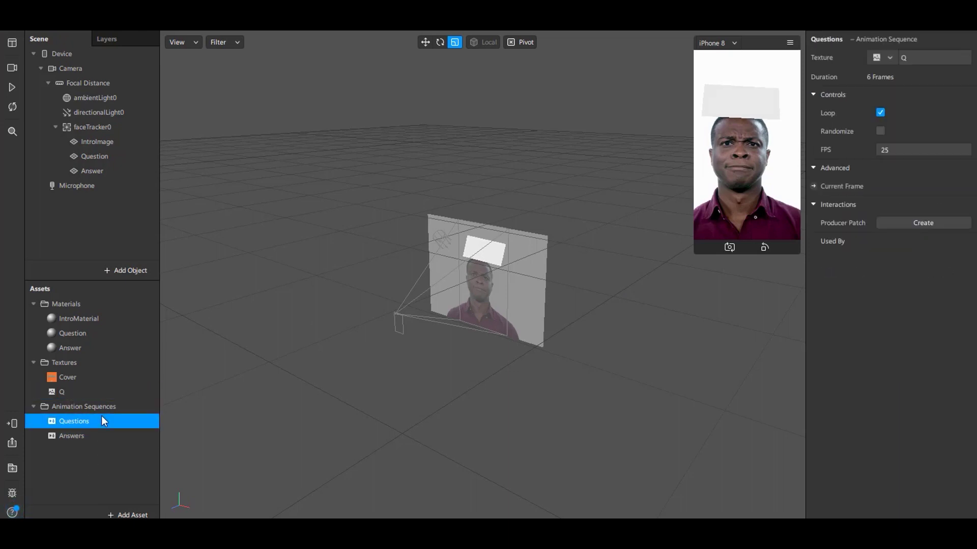
pyautogui.click(879, 131)
# Import all six Answer folder images into Answers and rename the [1-6] texture A.
pyautogui.click(85, 436)
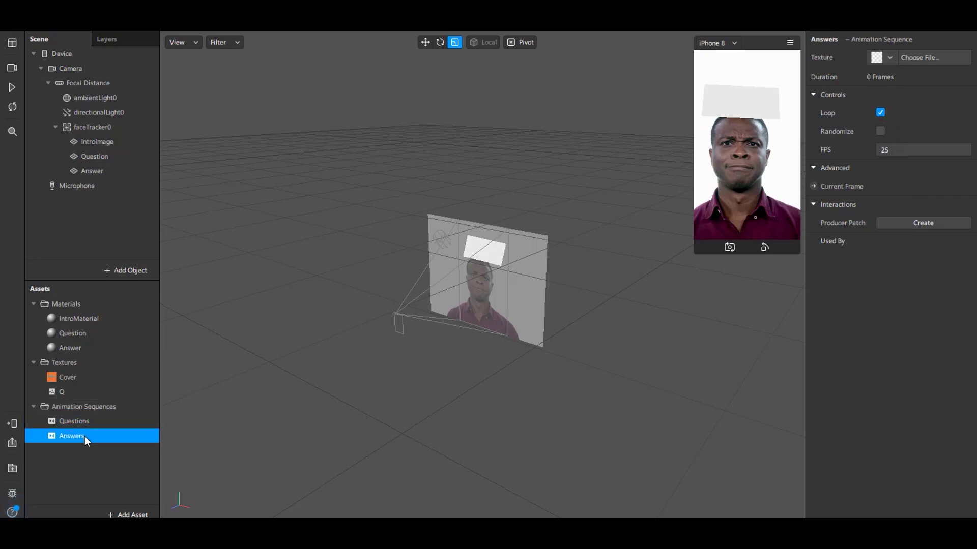
pyautogui.click(926, 55)
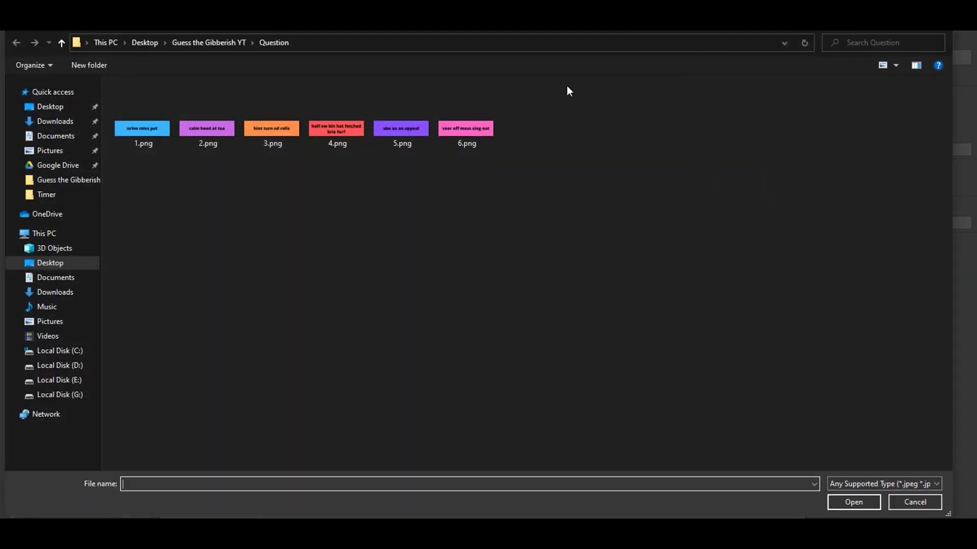
pyautogui.click(190, 42)
pyautogui.doubleClick(152, 117)
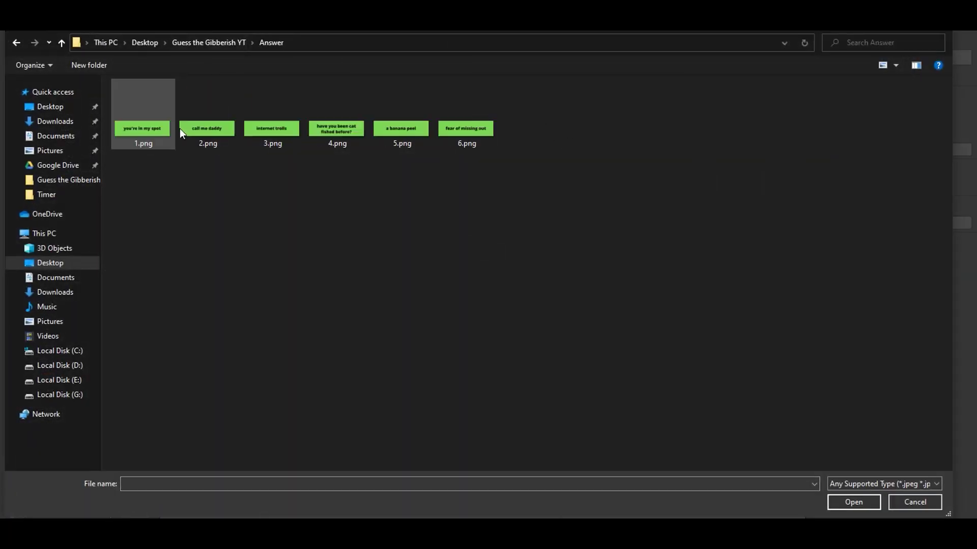
pyautogui.hotkey('ctrl', 'a')
pyautogui.click(863, 503)
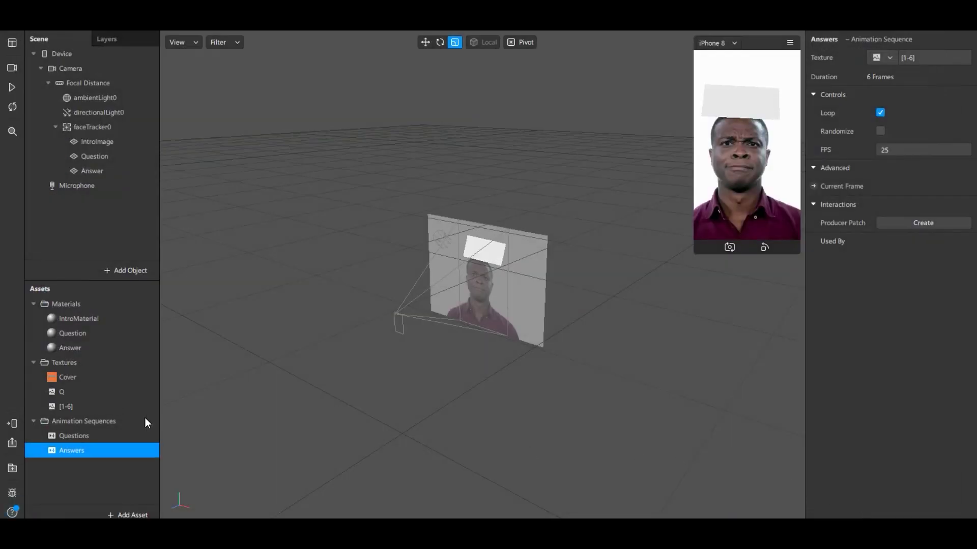
pyautogui.doubleClick(63, 405)
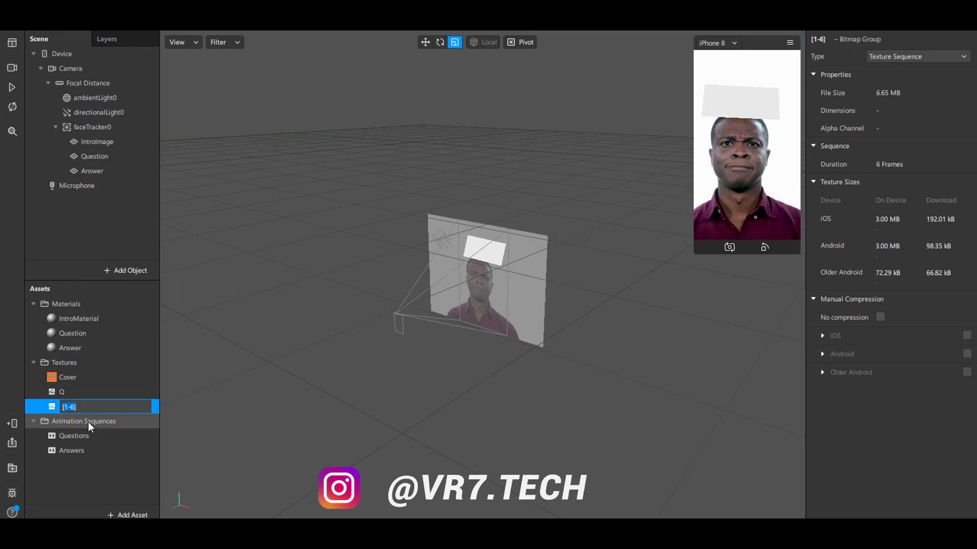
pyautogui.write('A')
pyautogui.click(135, 481)
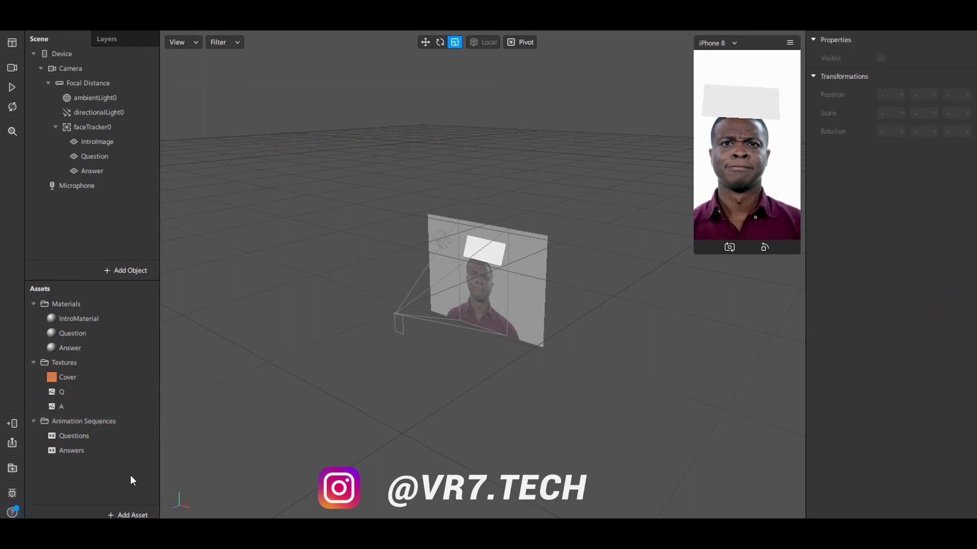
# Tick No compression in the Inspector for both the Q and A textures.
pyautogui.click(105, 436)
pyautogui.click(108, 452)
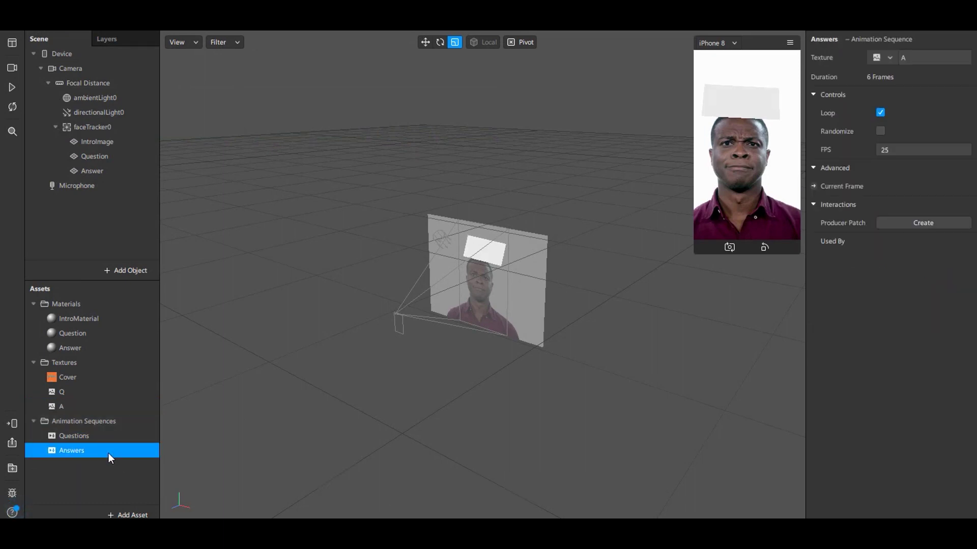
pyautogui.click(90, 381)
pyautogui.keyDown('shift'); pyautogui.click(90, 405); pyautogui.keyUp('shift')
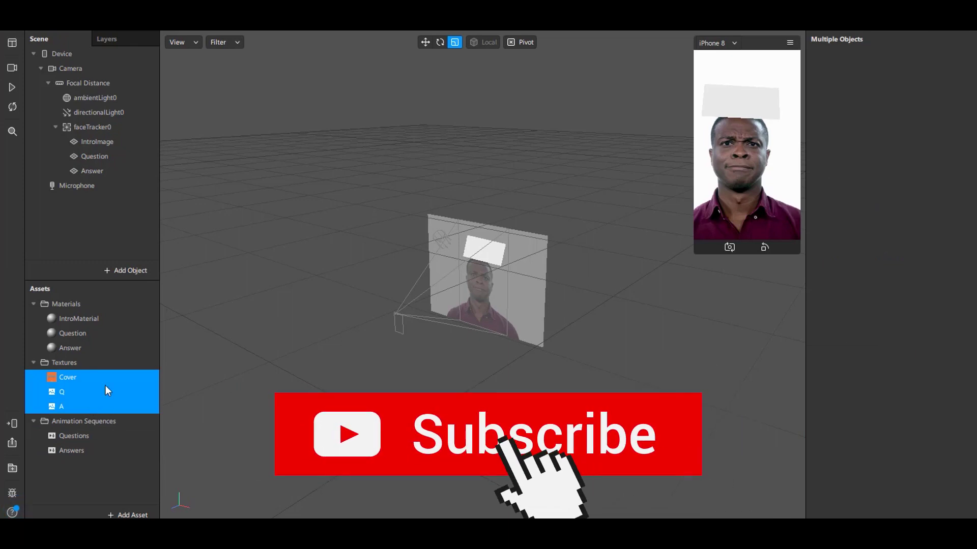
pyautogui.click(89, 383)
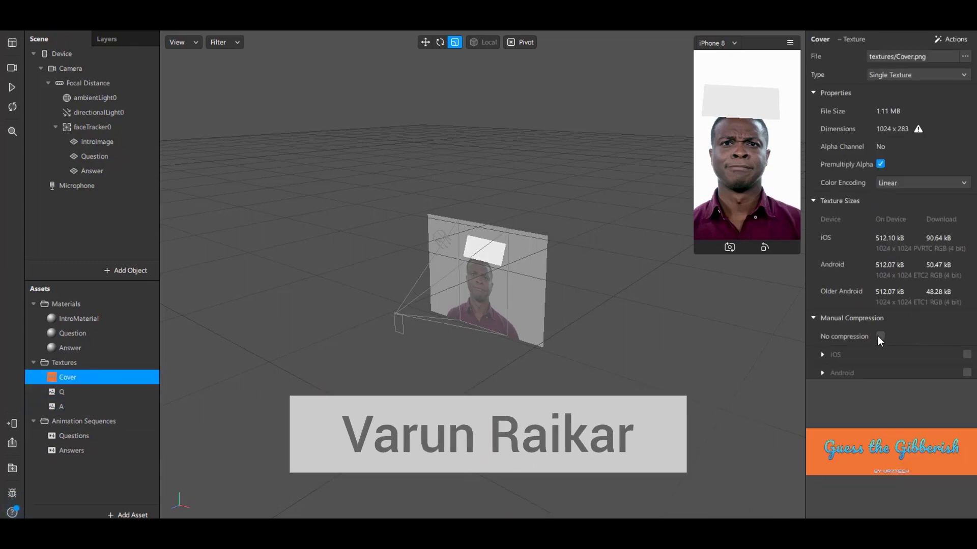
pyautogui.click(131, 393)
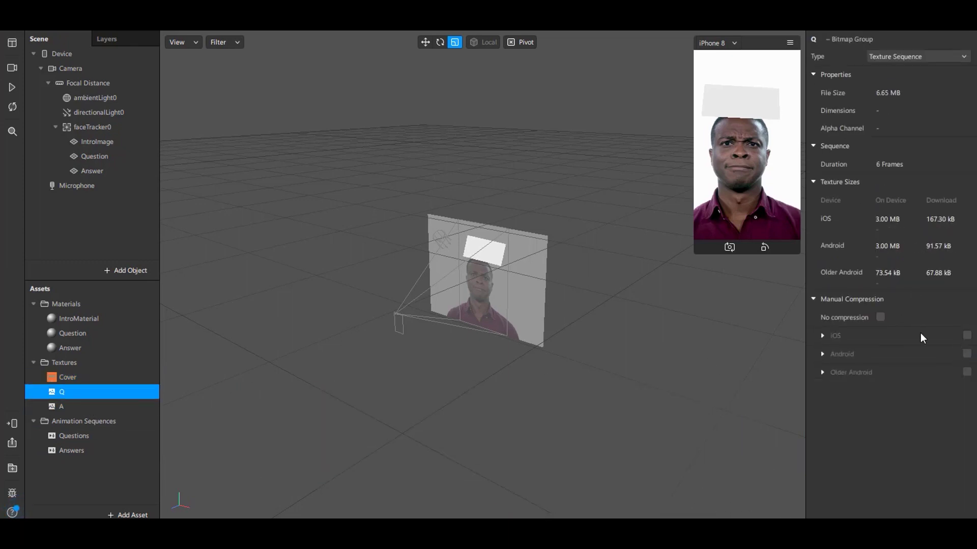
pyautogui.click(881, 317)
pyautogui.click(113, 406)
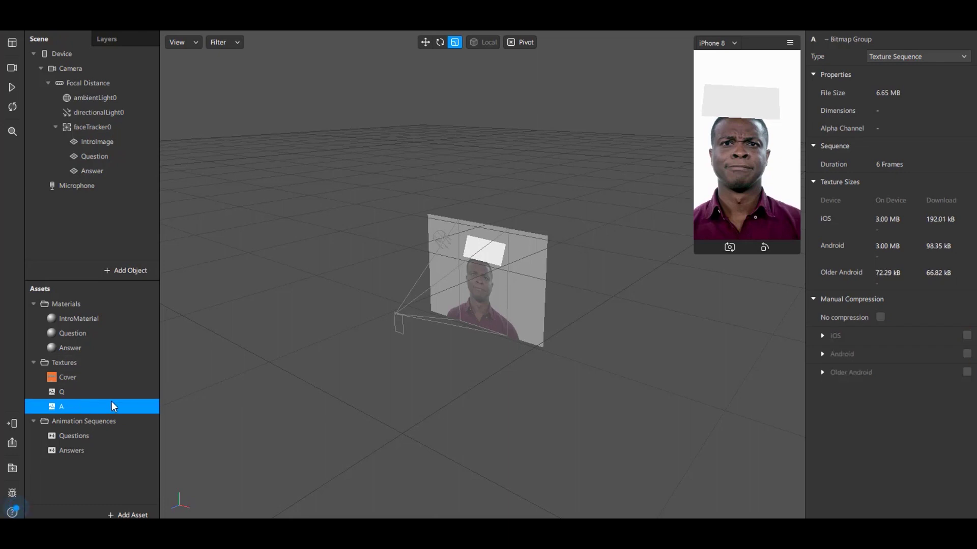
pyautogui.click(880, 316)
# Set the Shader Type of all three materials to Flat.
pyautogui.click(91, 317)
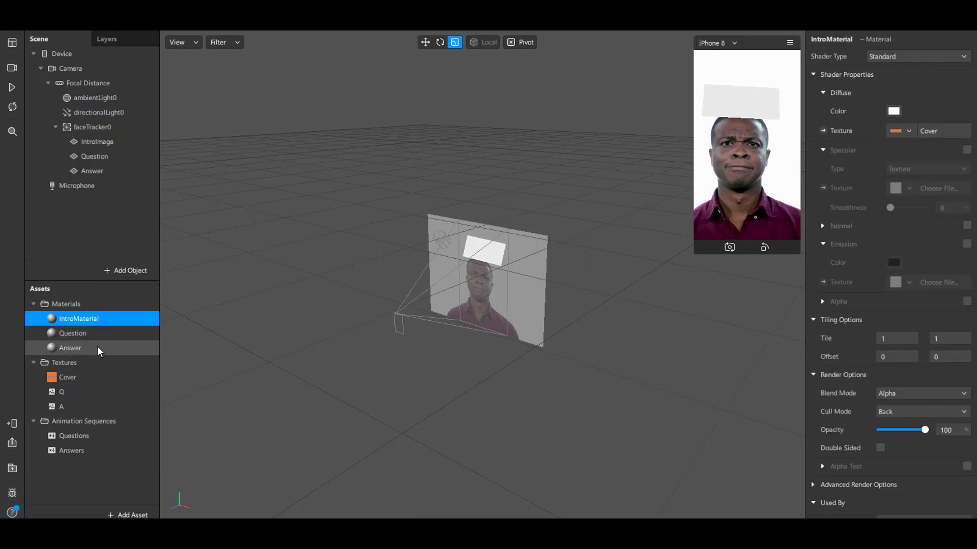
pyautogui.keyDown('shift'); pyautogui.click(96, 347); pyautogui.keyUp('shift')
pyautogui.click(915, 56)
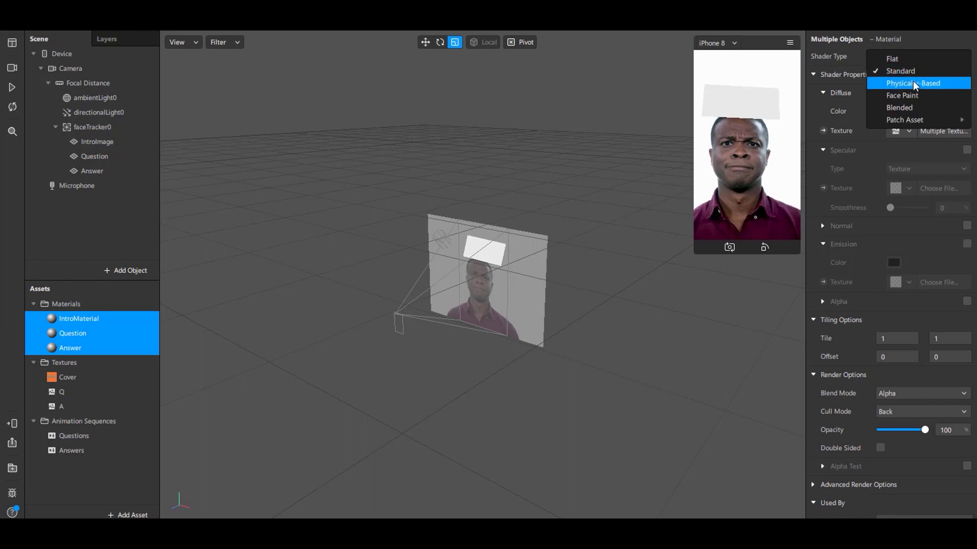
pyautogui.click(885, 56)
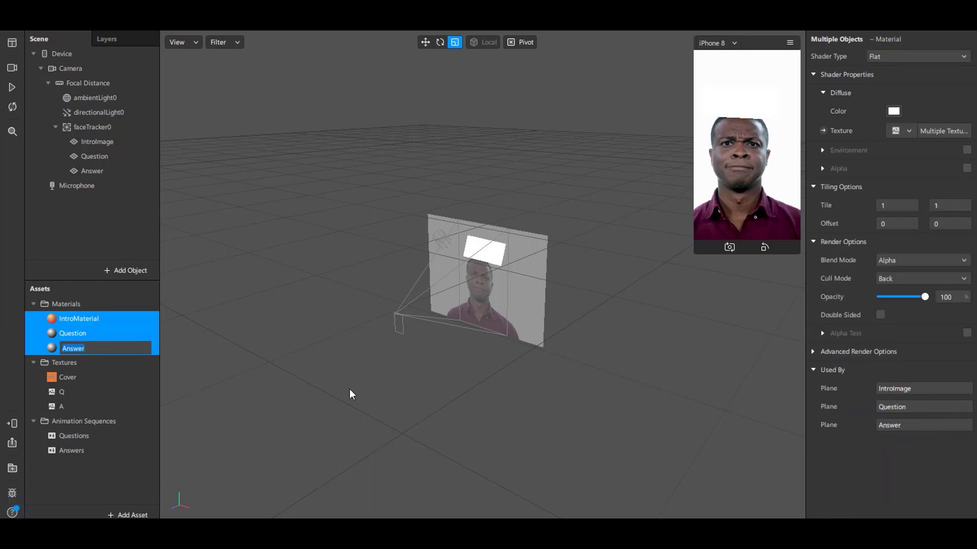
pyautogui.click(134, 469)
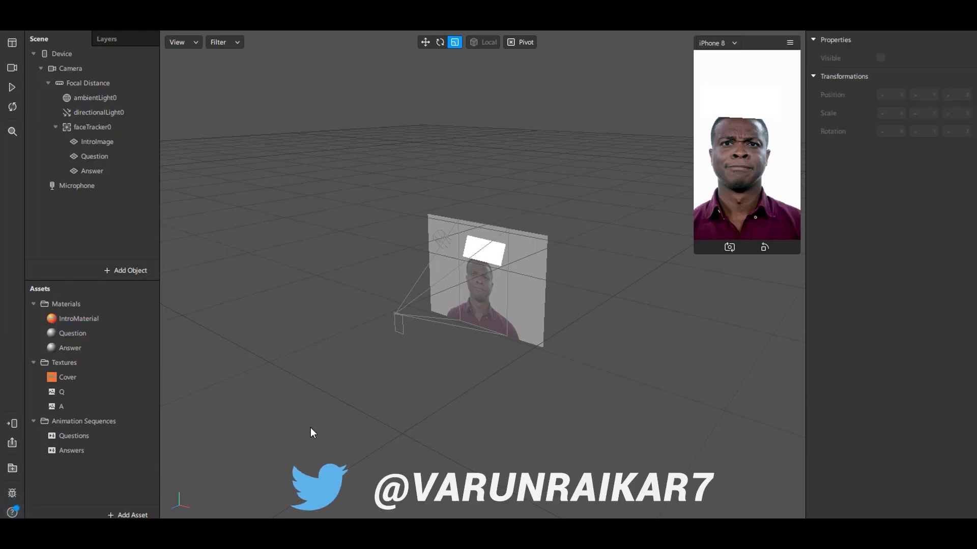
# Set the Question material's texture to the Questions sequence.
pyautogui.click(71, 334)
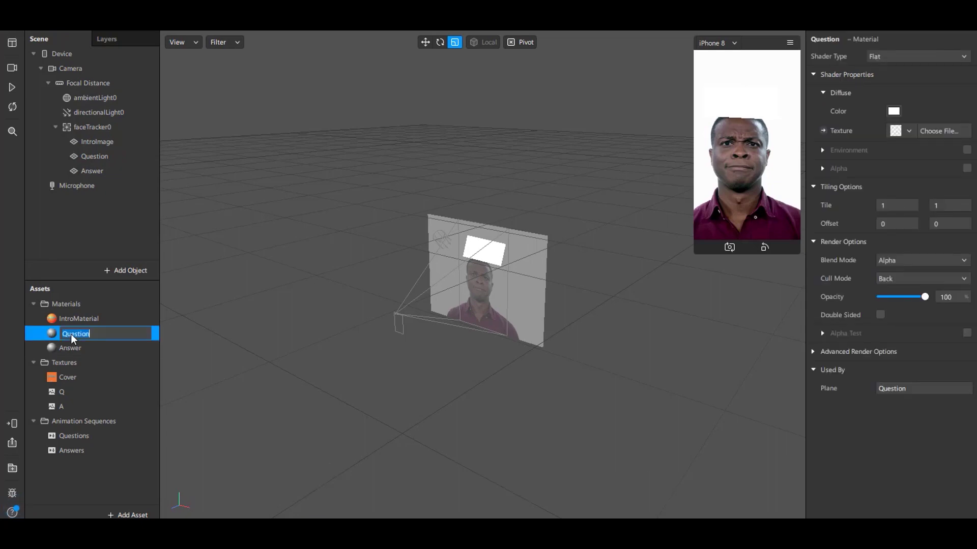
pyautogui.click(79, 348)
pyautogui.click(87, 334)
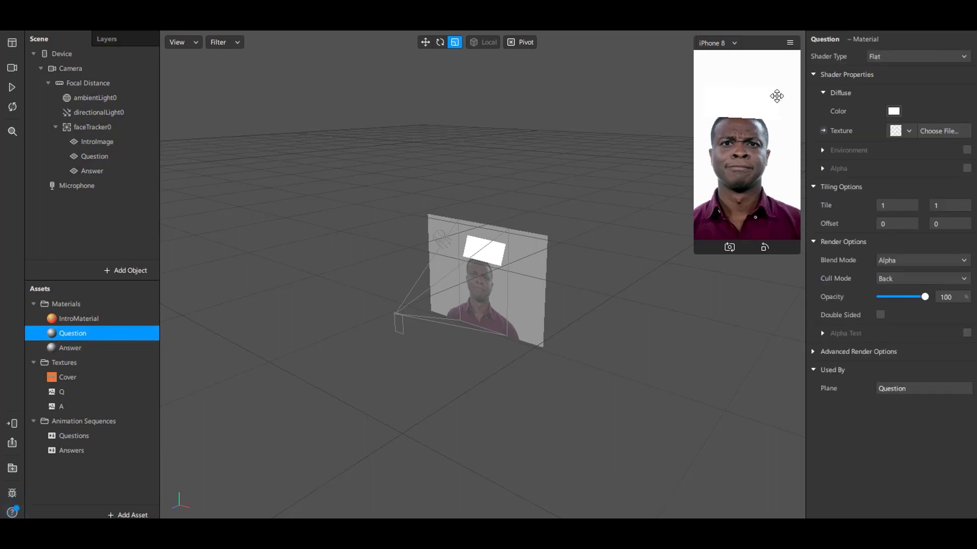
pyautogui.click(916, 130)
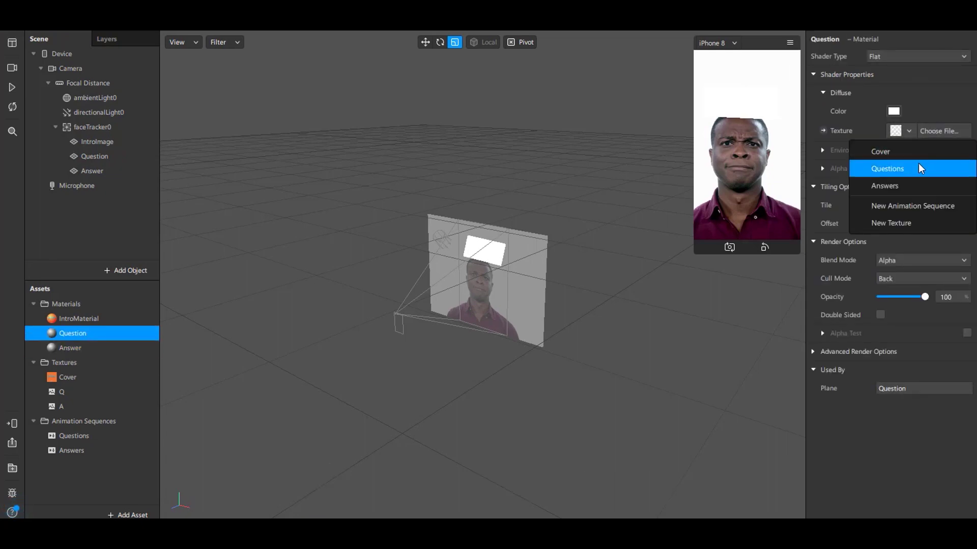
pyautogui.click(918, 164)
# Set the Answer material's texture to the Answers sequence.
pyautogui.click(92, 350)
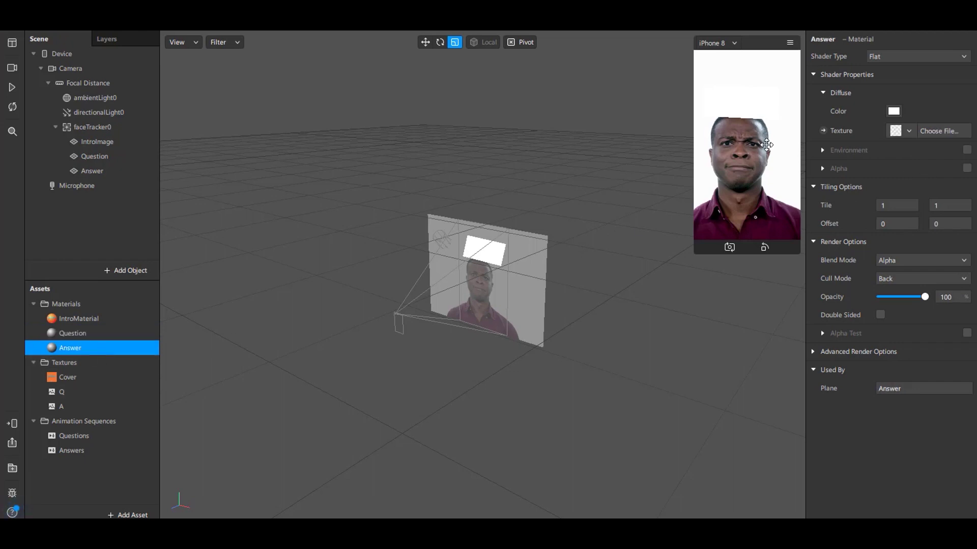
pyautogui.click(904, 132)
pyautogui.click(915, 182)
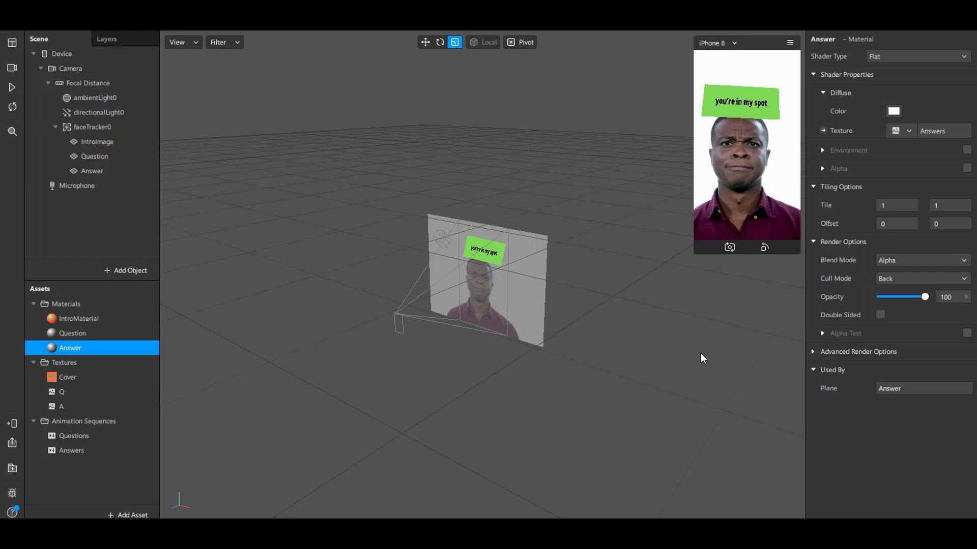
pyautogui.click(564, 288)
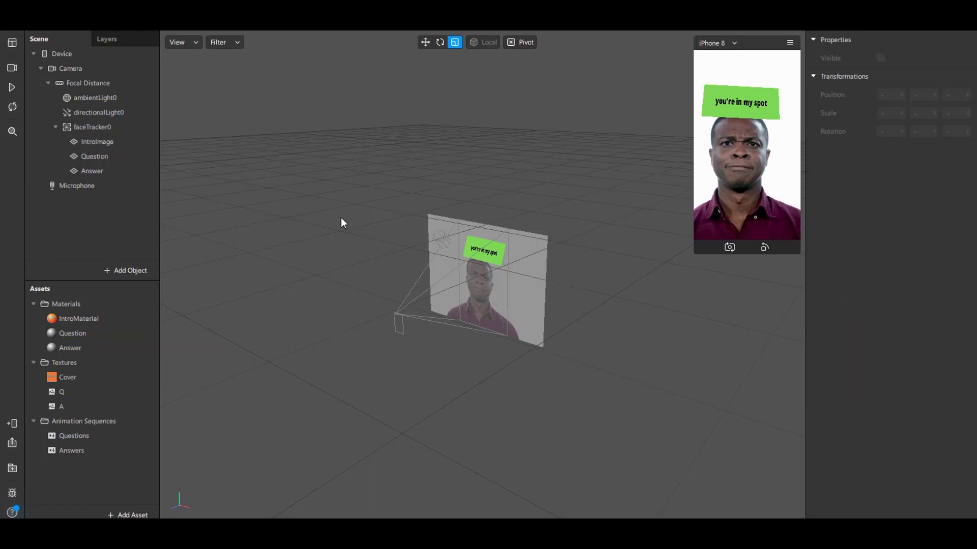
pyautogui.click(74, 171)
# Add a plane under faceTracker0, scale it to about 0.426, raise it onto the forehead, and name it Timer.
pyautogui.rightClick(103, 126)
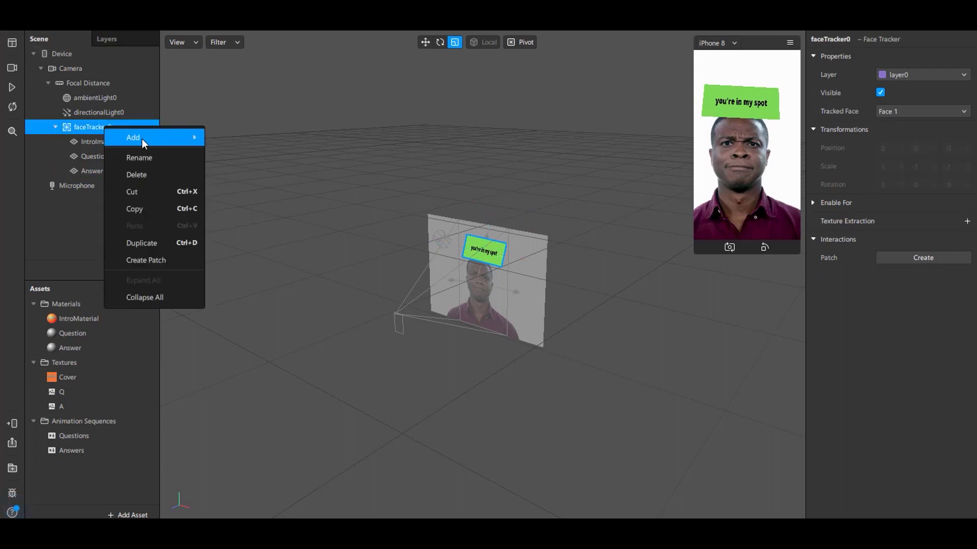
pyautogui.moveTo(144, 139)
pyautogui.click(262, 208)
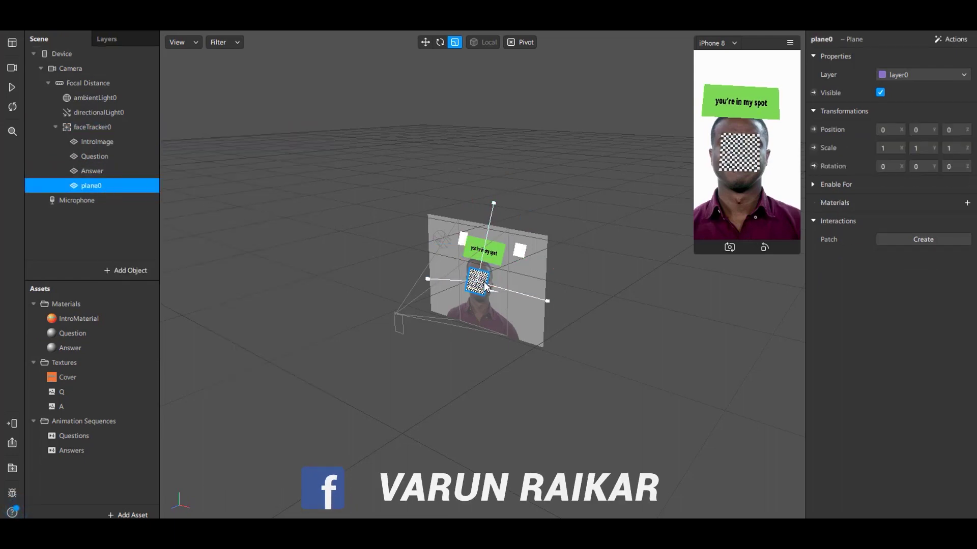
pyautogui.moveTo(486, 287); pyautogui.dragTo(426, 329)
pyautogui.click(426, 43)
pyautogui.moveTo(493, 238); pyautogui.dragTo(505, 186)
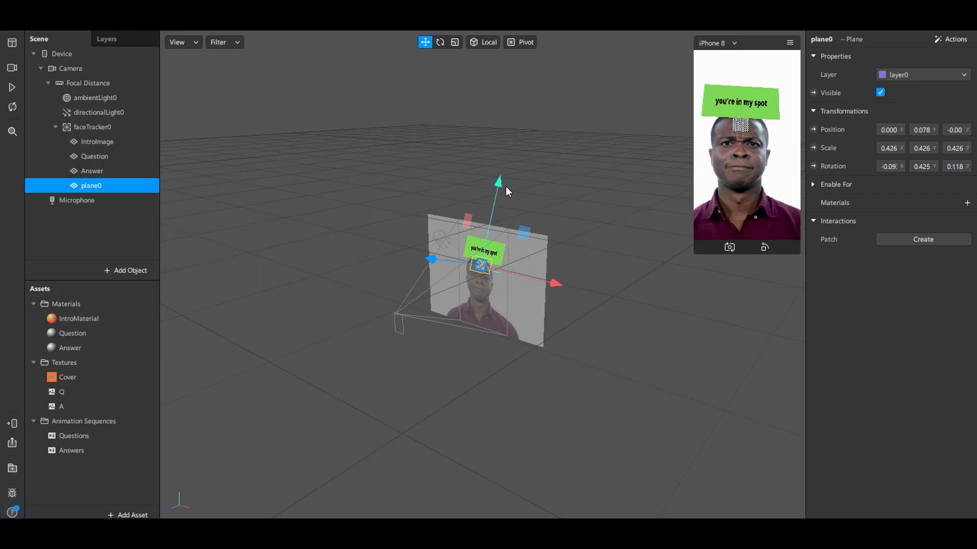
pyautogui.doubleClick(92, 185)
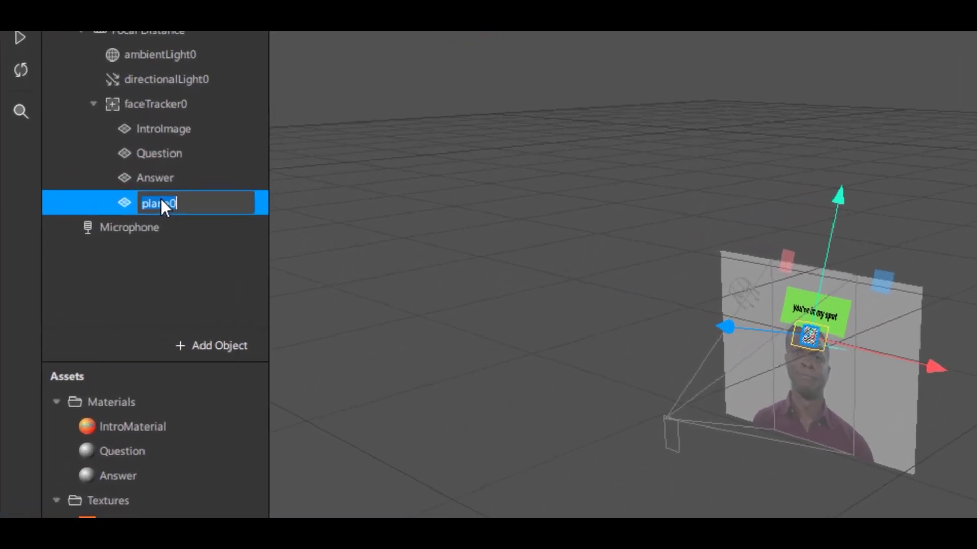
pyautogui.write('Timer')
pyautogui.press('Return')
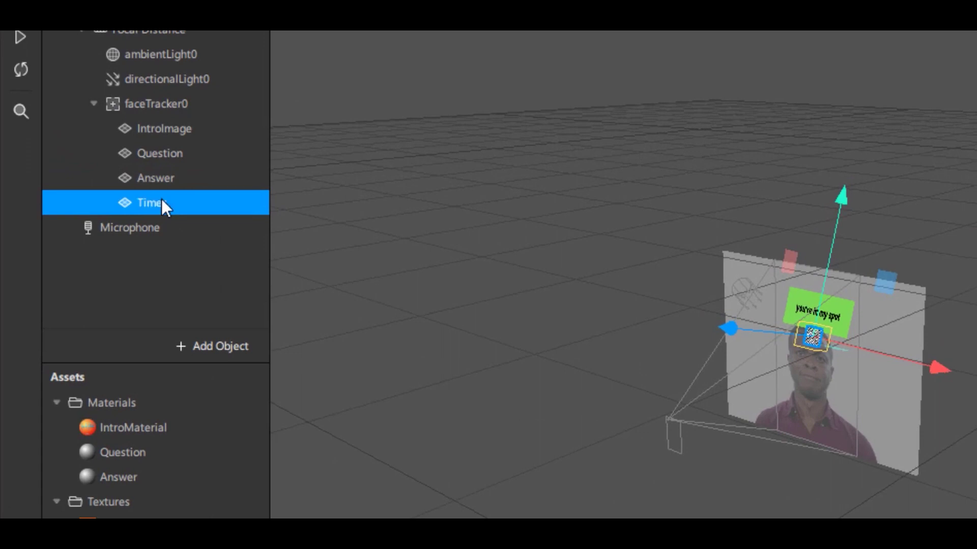
# Duplicate the Timer plane and name the copy Timeup.
pyautogui.rightClick(162, 200)
pyautogui.click(252, 399)
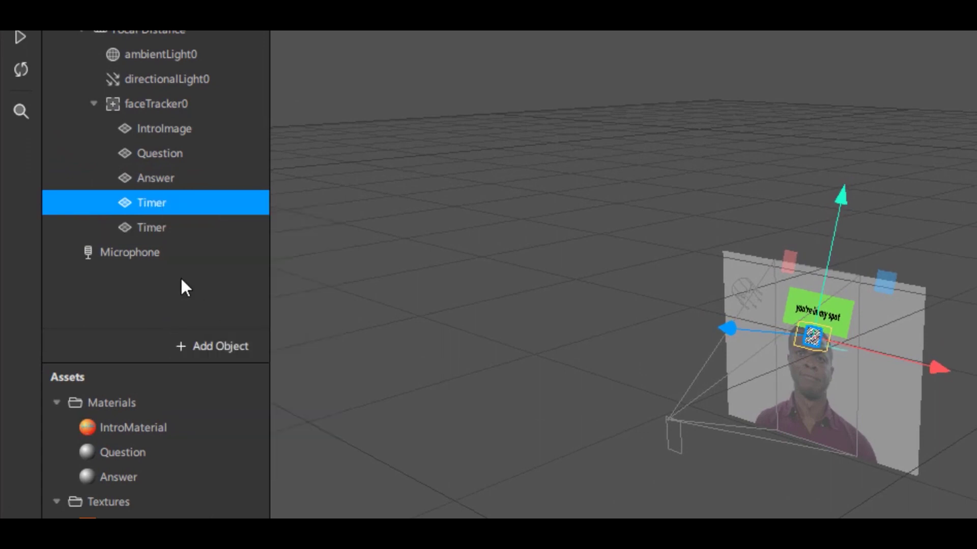
pyautogui.doubleClick(158, 228)
pyautogui.write('Tim')
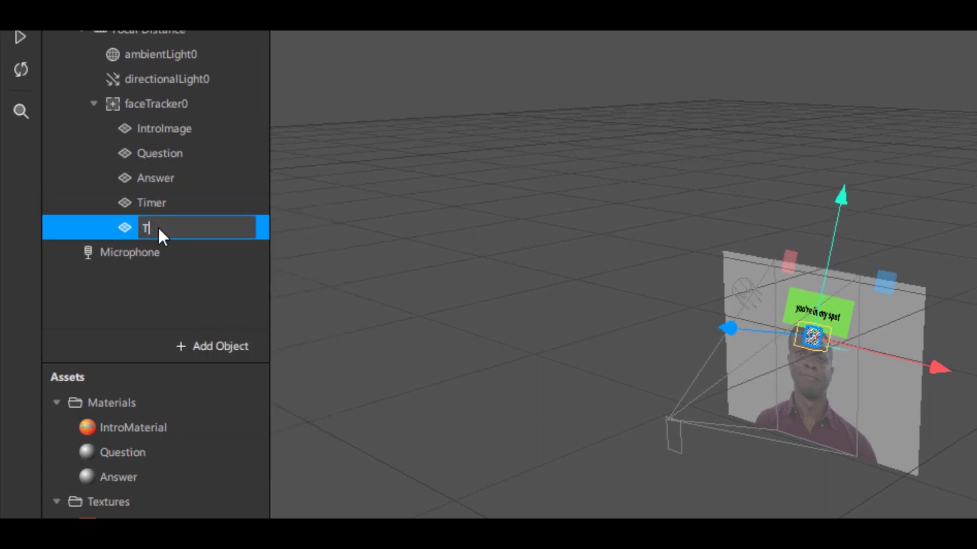
pyautogui.write('eup')
pyautogui.press('Return')
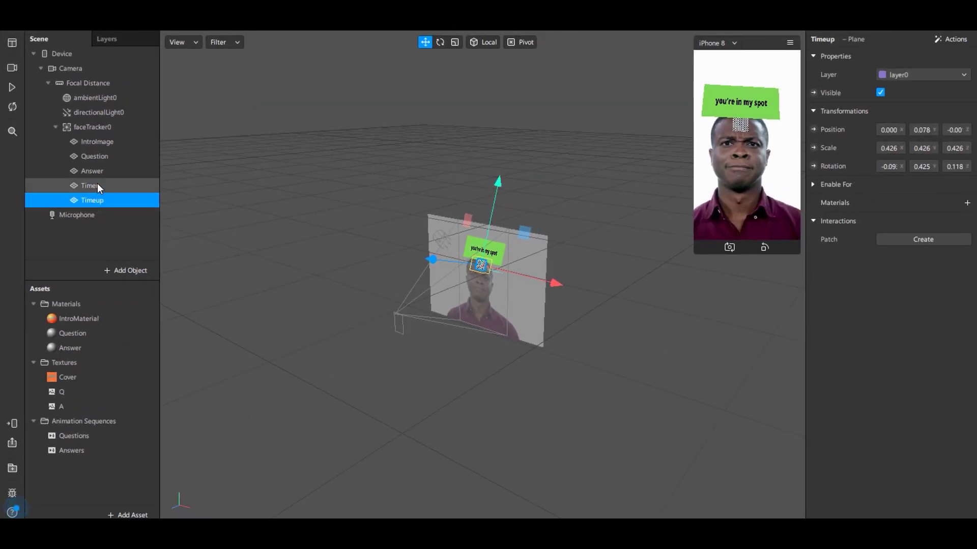
pyautogui.click(97, 186)
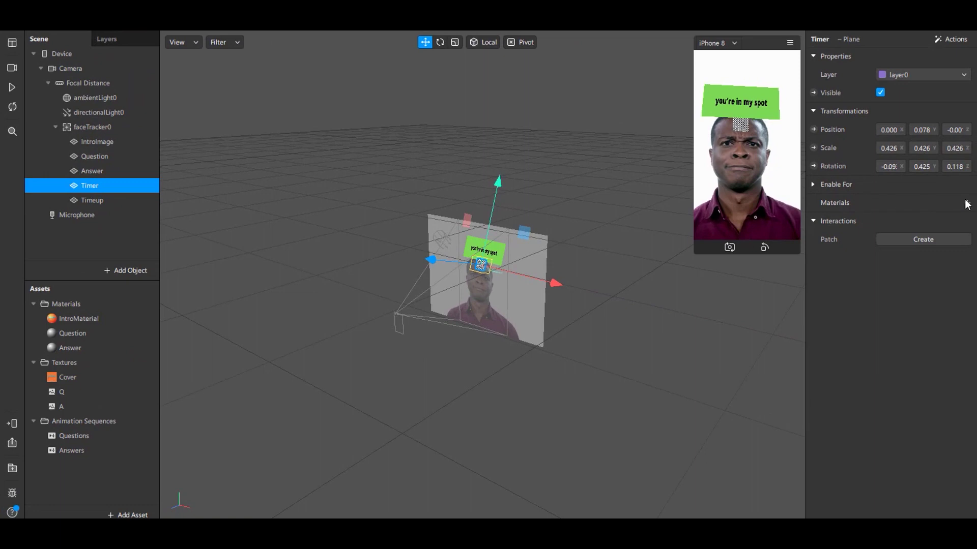
# Create a new material for the Timer plane and name it Timer.
pyautogui.click(967, 203)
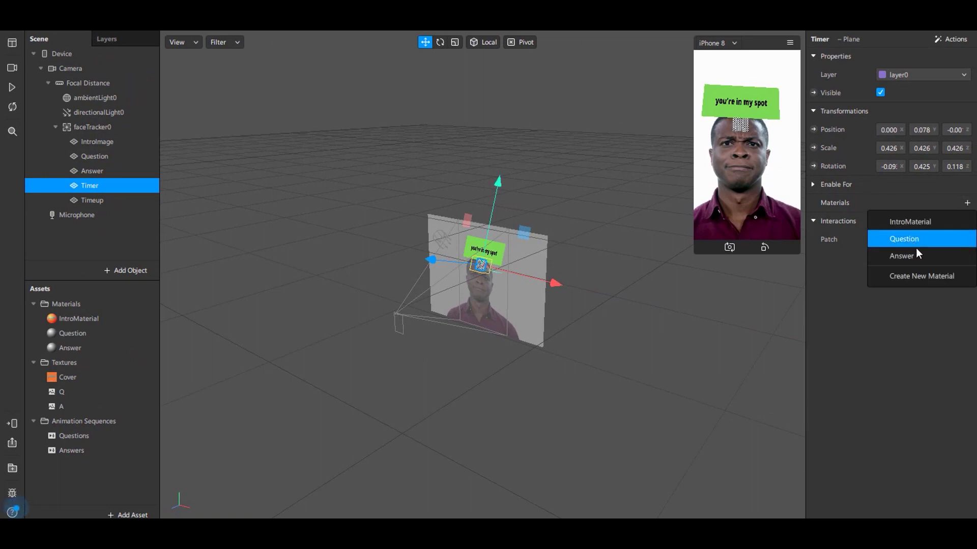
pyautogui.click(923, 275)
pyautogui.doubleClick(73, 365)
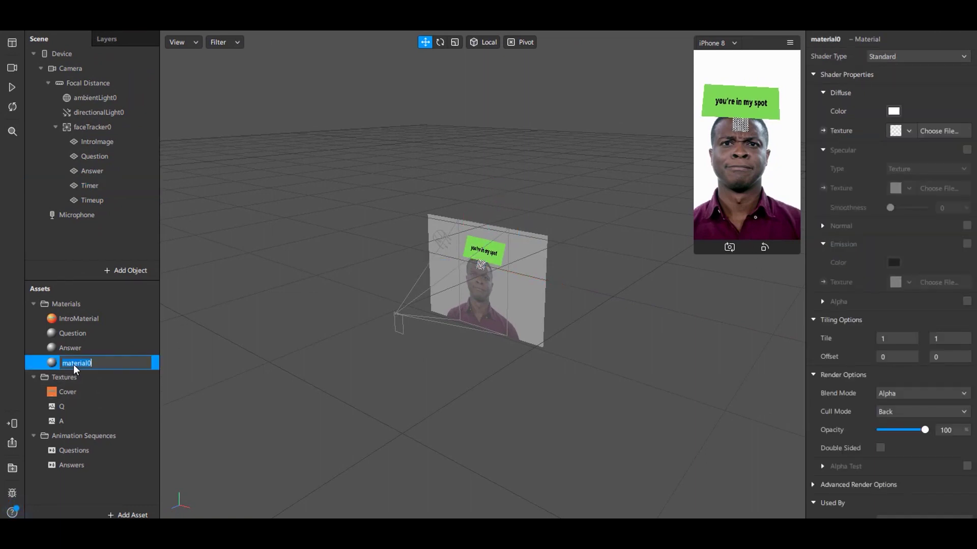
pyautogui.write('Timer')
pyautogui.press('Return')
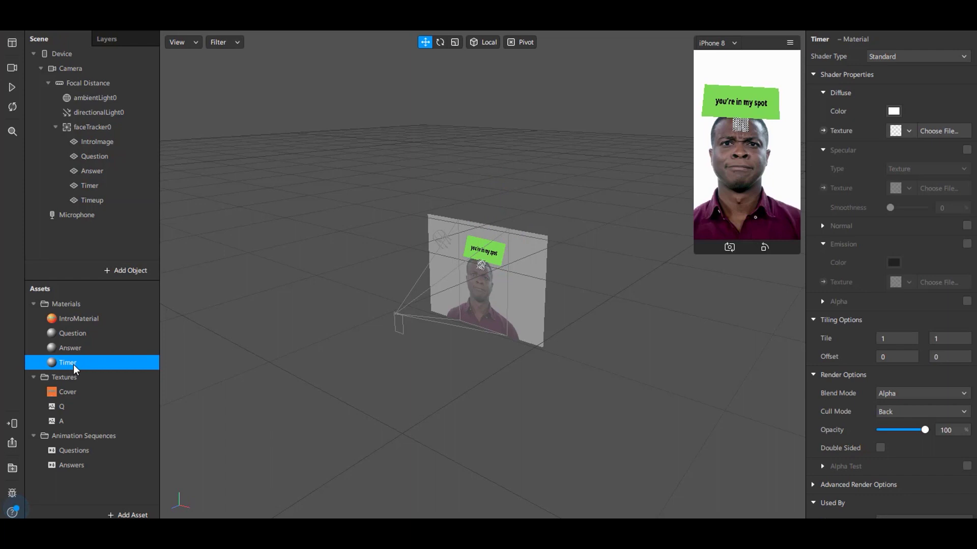
# Create a new material for the Timeup plane and name it Timeup.
pyautogui.click(130, 202)
pyautogui.click(967, 203)
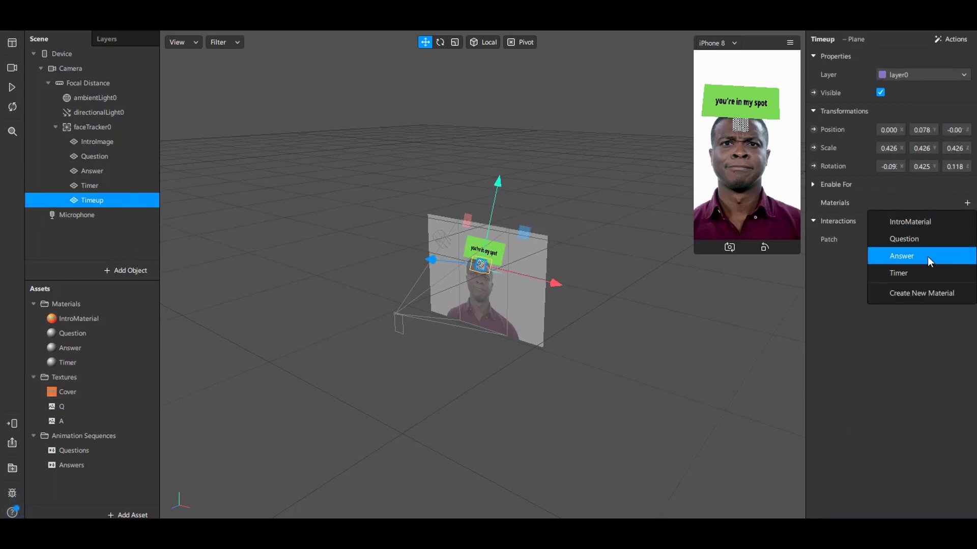
pyautogui.click(928, 292)
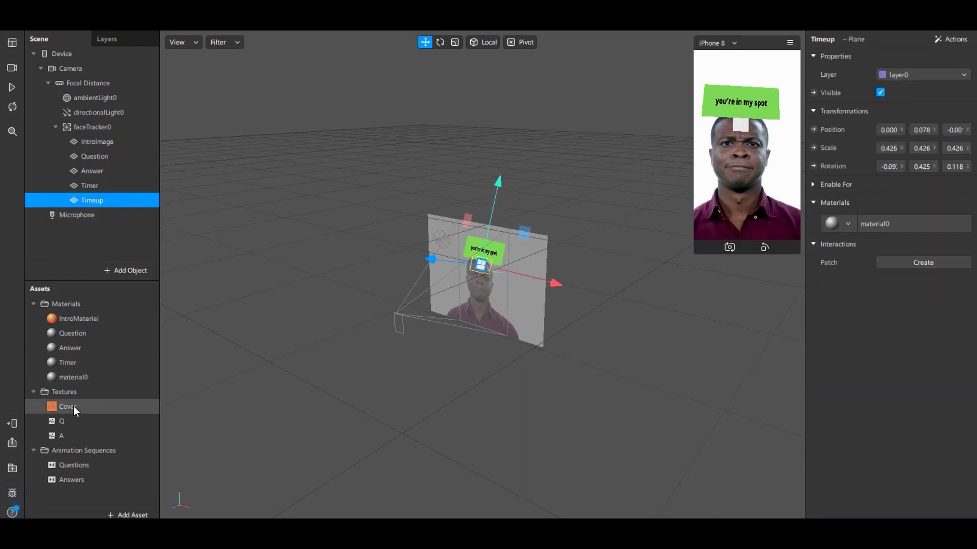
pyautogui.doubleClick(77, 378)
pyautogui.write('Timeup')
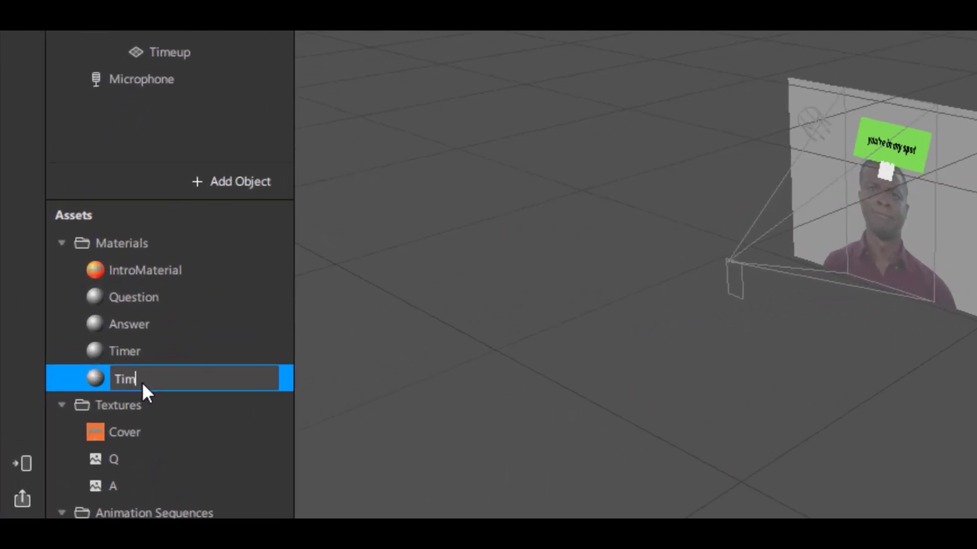
pyautogui.press('Return')
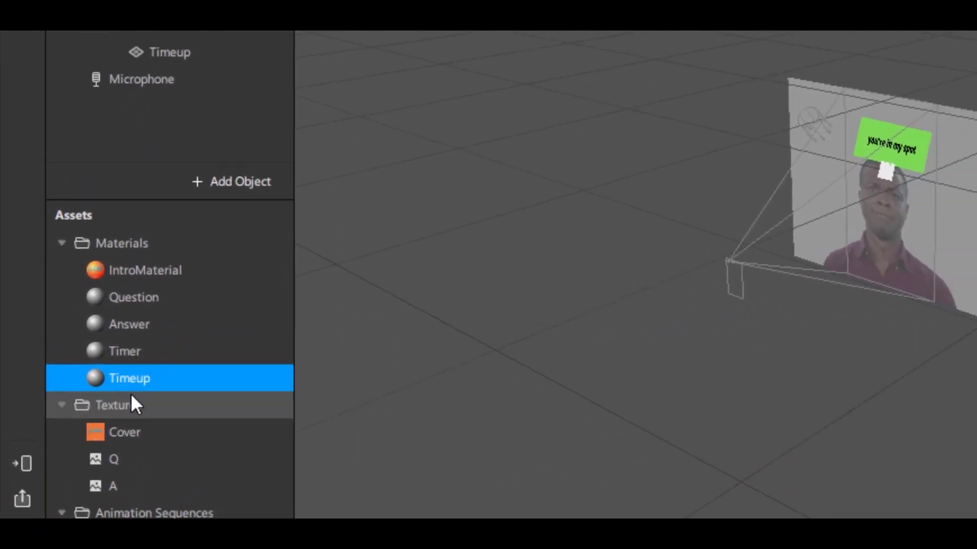
pyautogui.click(128, 349)
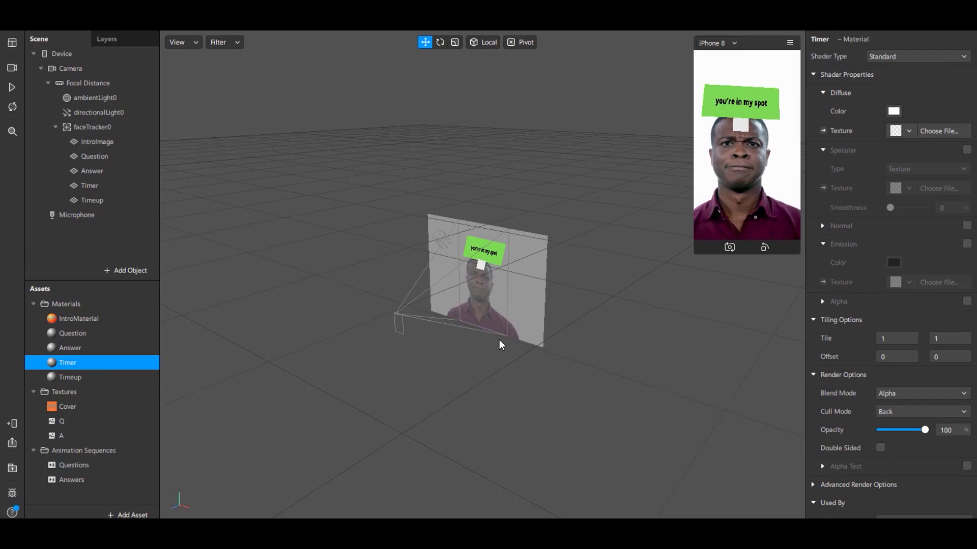
pyautogui.click(125, 514)
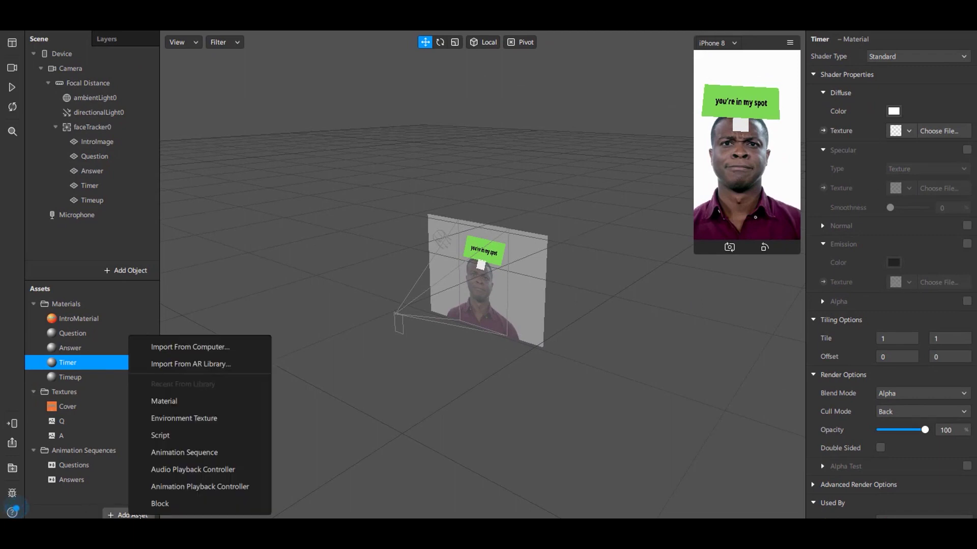
# Add a new animation sequence named Timer.
pyautogui.click(214, 454)
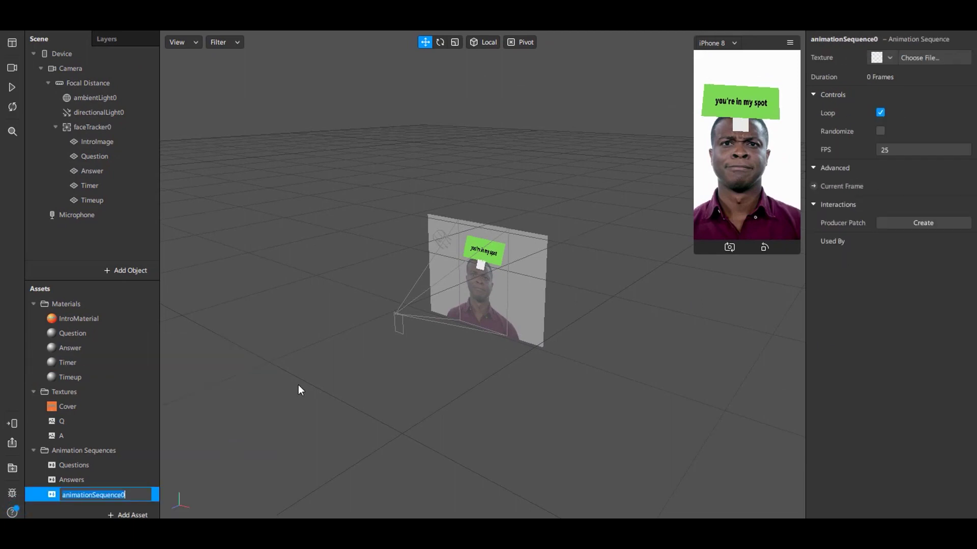
pyautogui.write('Timer\\')
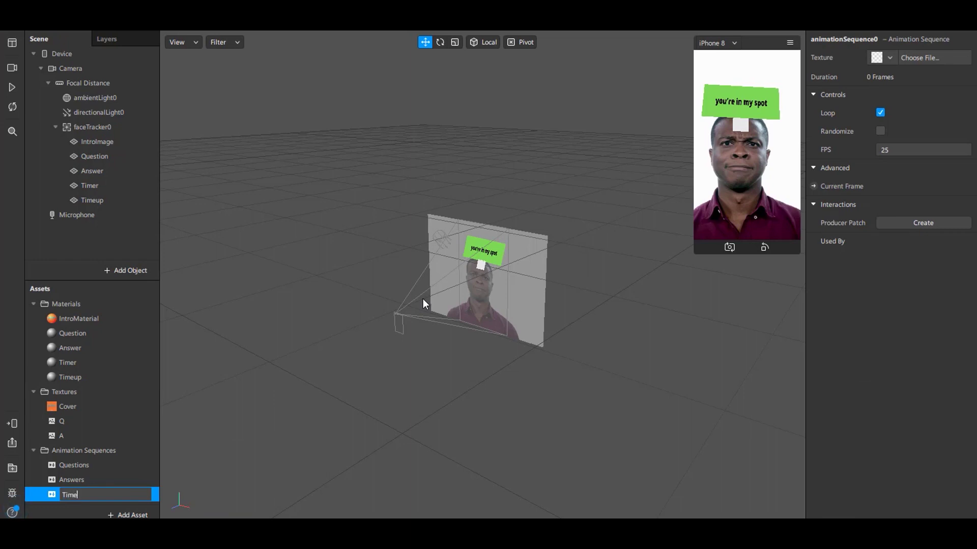
pyautogui.press('Return')
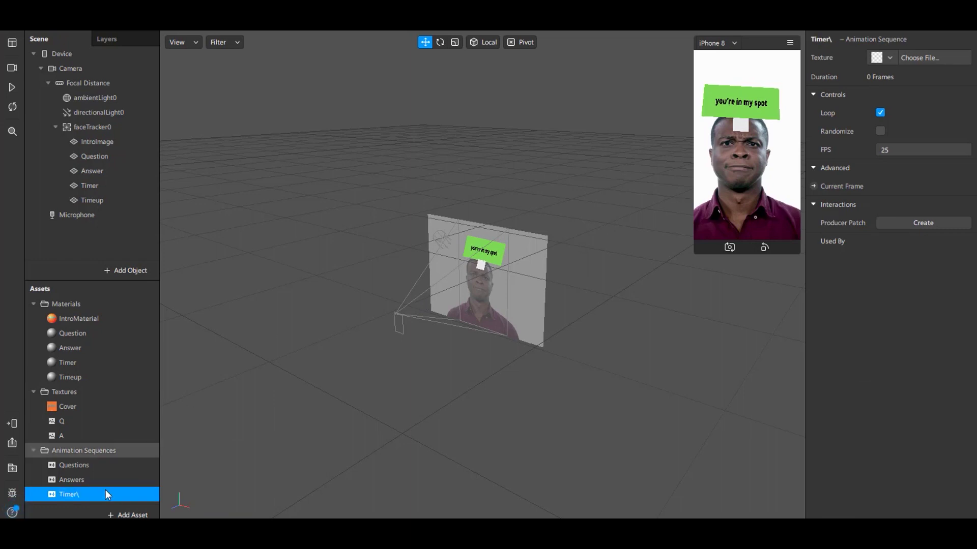
pyautogui.doubleClick(81, 494)
pyautogui.press('BackSpace')
pyautogui.press('Return')
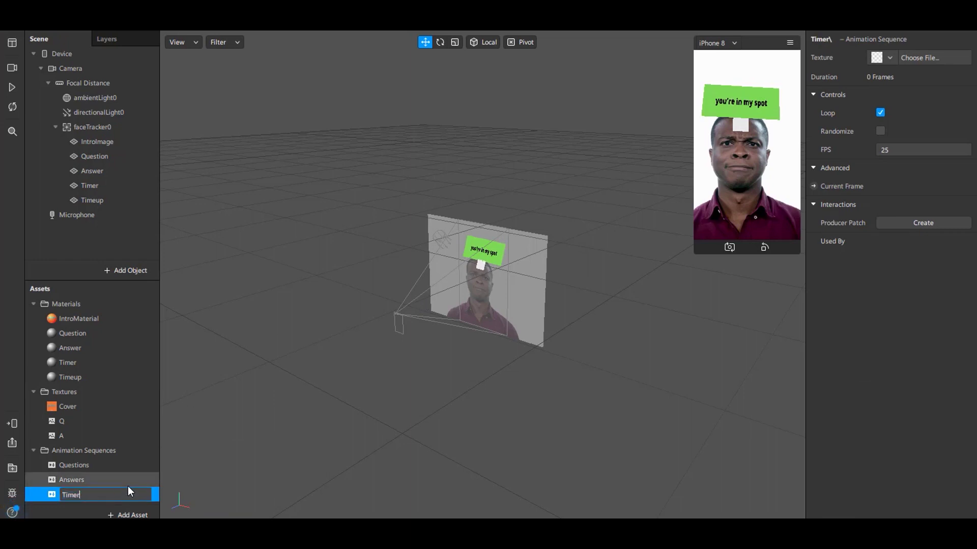
# Load the eight countdown images t (1) to t (8) from the Timer folder into the sequence.
pyautogui.click(930, 59)
pyautogui.click(220, 39)
pyautogui.doubleClick(272, 115)
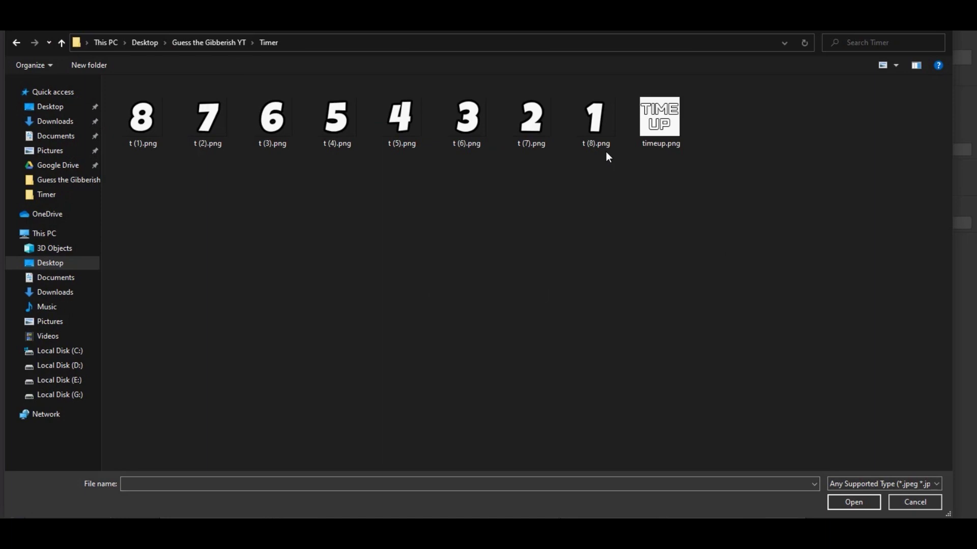
pyautogui.moveTo(606, 151); pyautogui.dragTo(122, 102)
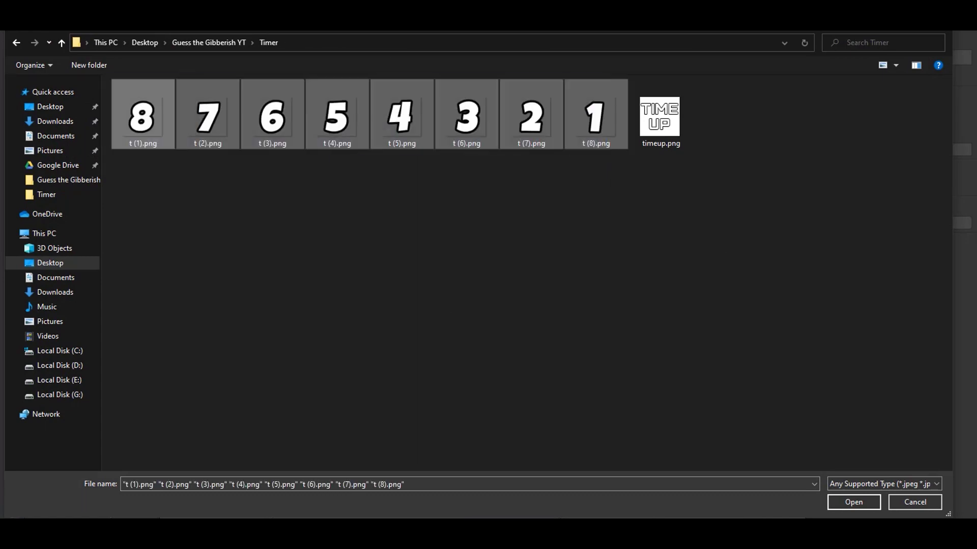
pyautogui.click(855, 503)
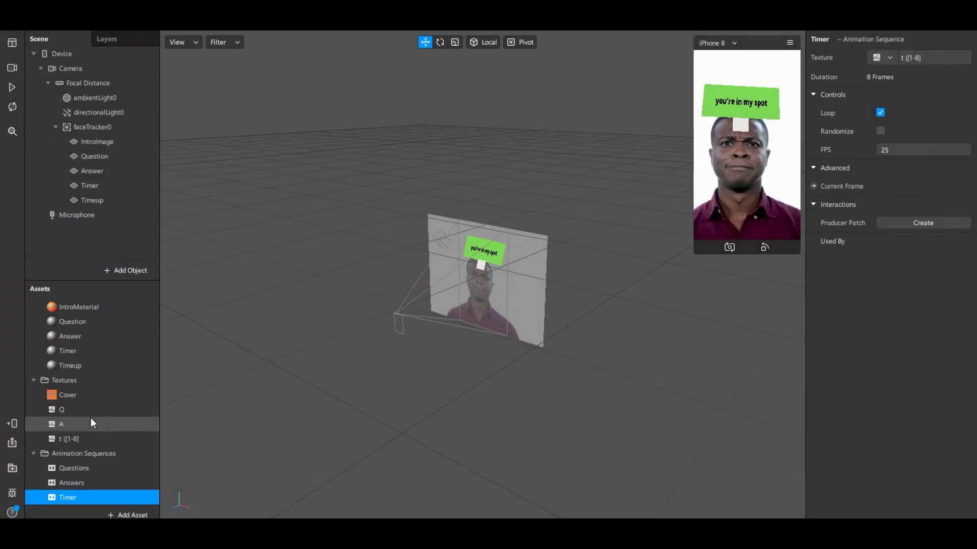
pyautogui.doubleClick(61, 440)
# Set the Timer material's texture to the Timer sequence.
pyautogui.write('T')
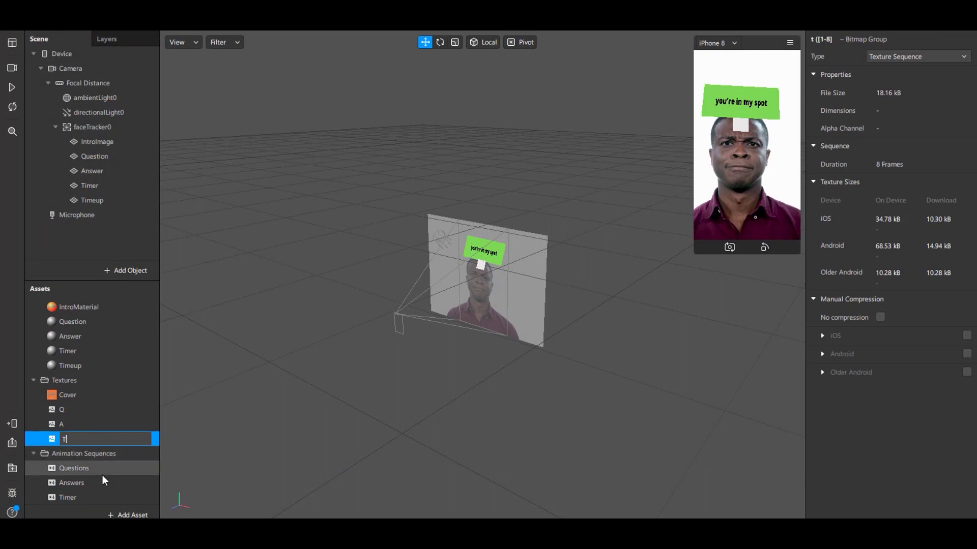
pyautogui.click(102, 469)
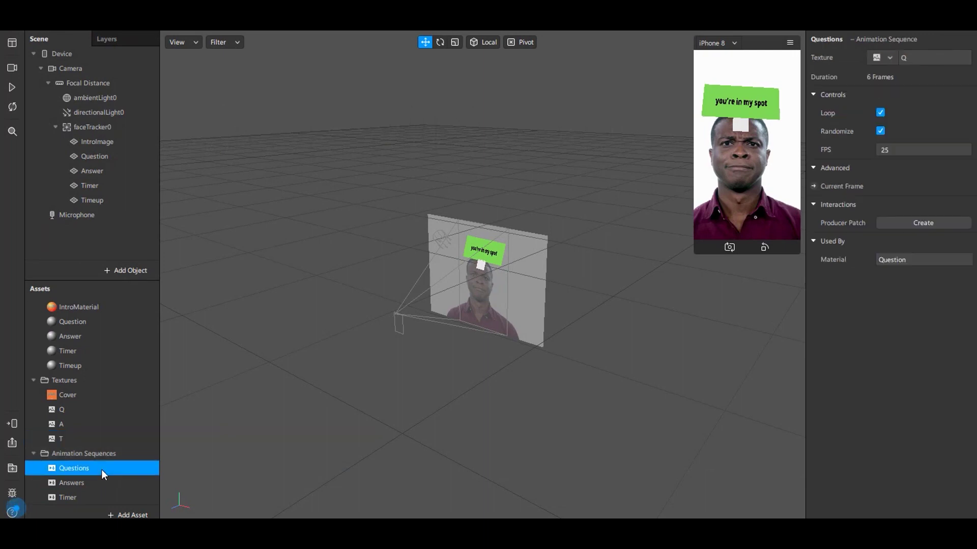
pyautogui.click(106, 350)
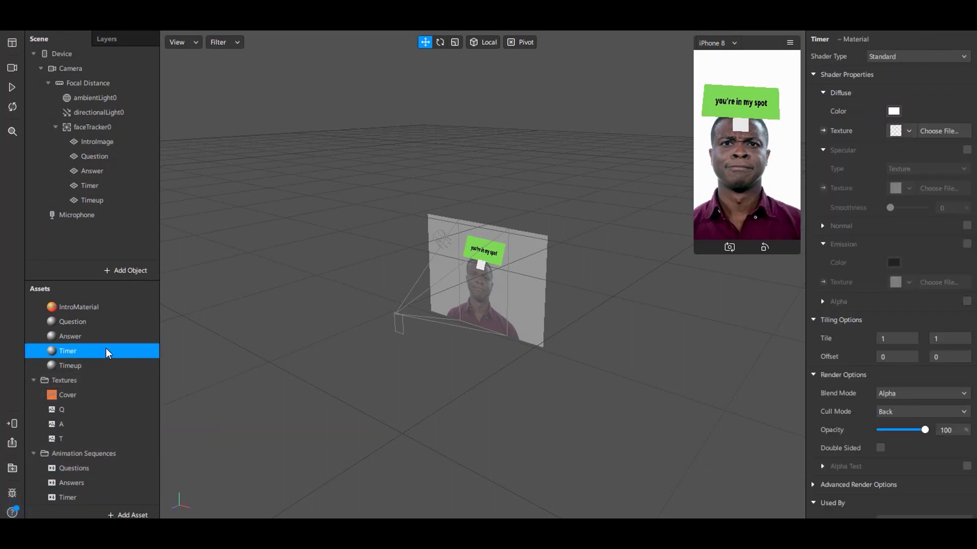
pyautogui.click(908, 133)
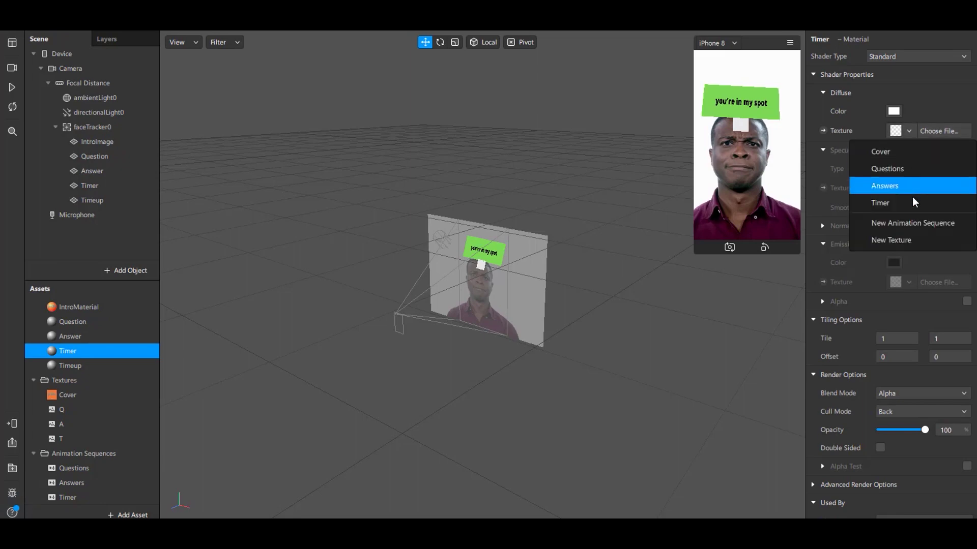
pyautogui.click(913, 200)
# Load timeup.png as the Timeup material's texture.
pyautogui.click(101, 368)
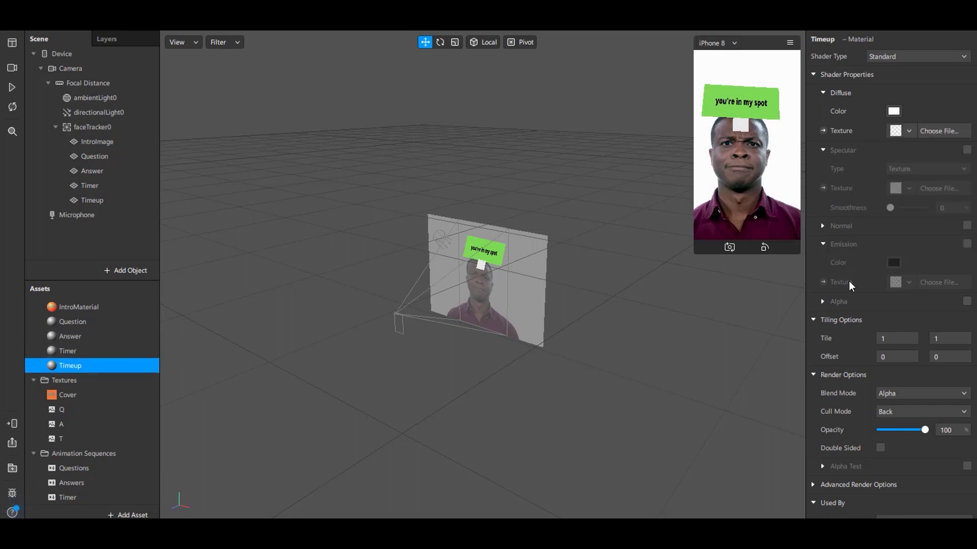
pyautogui.click(936, 131)
pyautogui.doubleClick(660, 121)
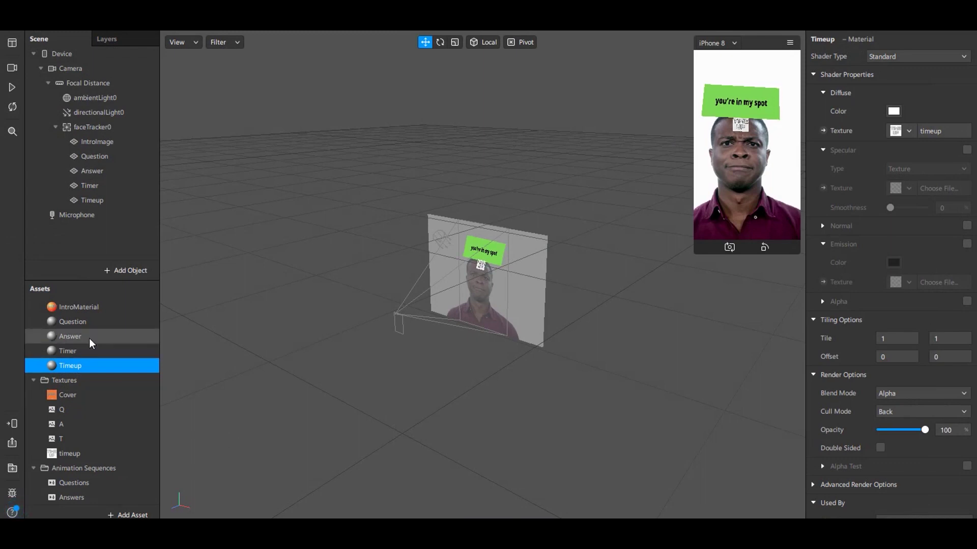
pyautogui.click(109, 198)
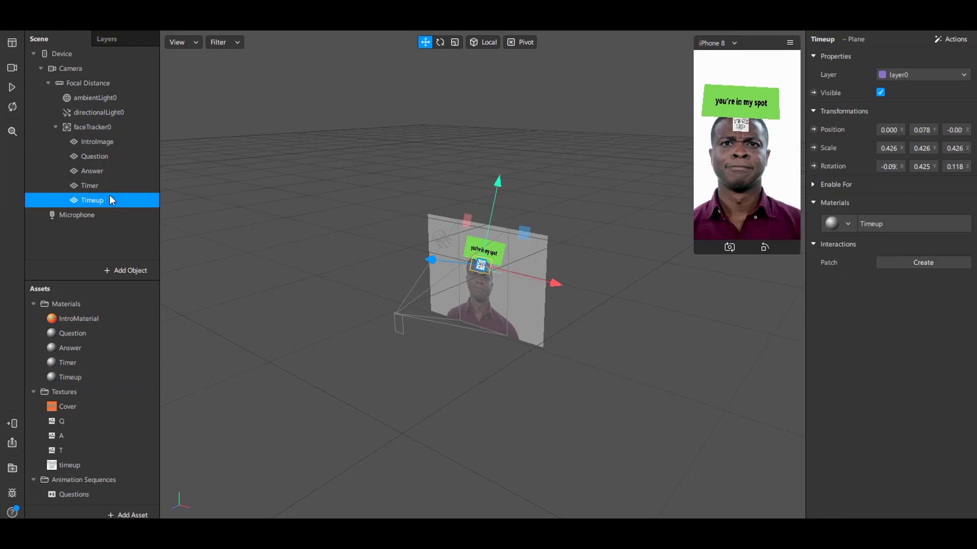
pyautogui.click(114, 182)
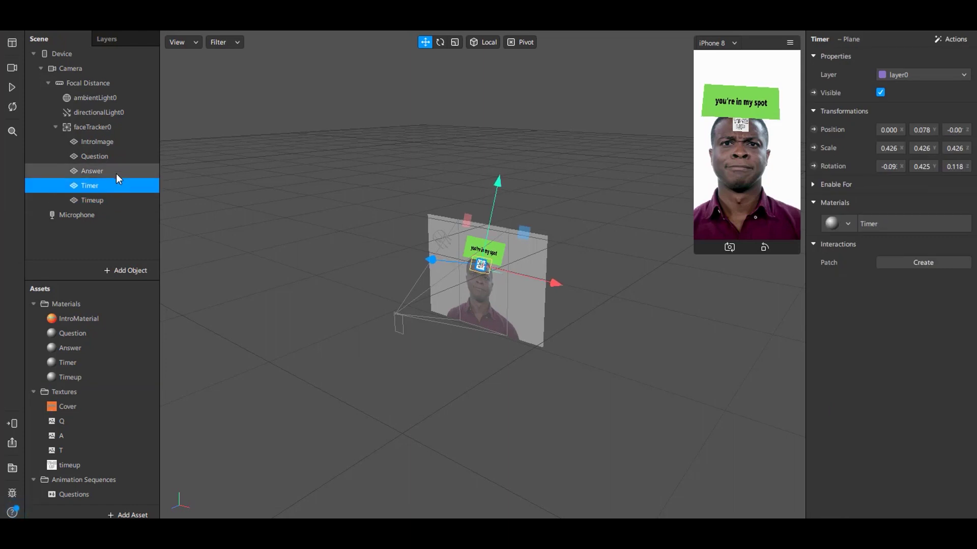
# Show and enlarge the Patch Editor, then drag the Camera into the patch graph.
pyautogui.click(69, 30)
pyautogui.click(83, 44)
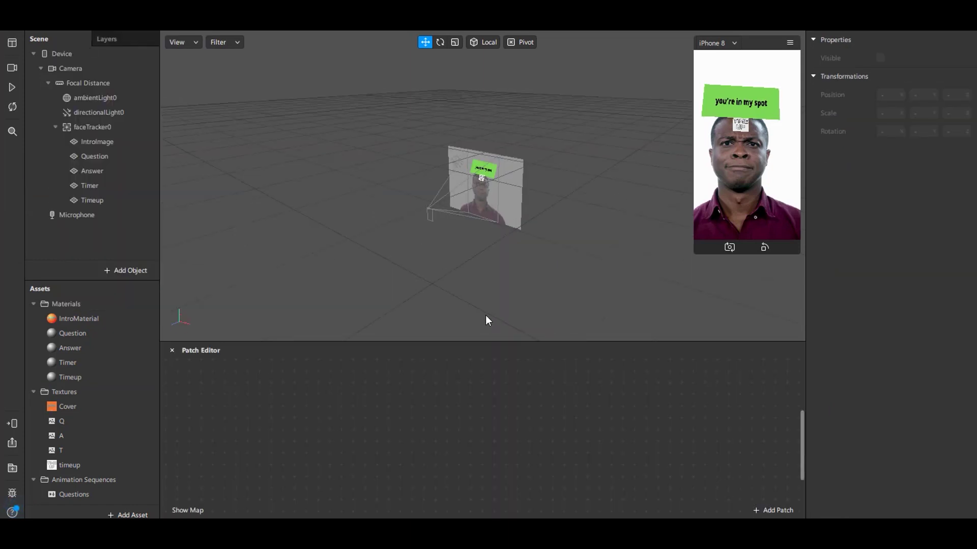
pyautogui.moveTo(493, 343); pyautogui.dragTo(519, 237)
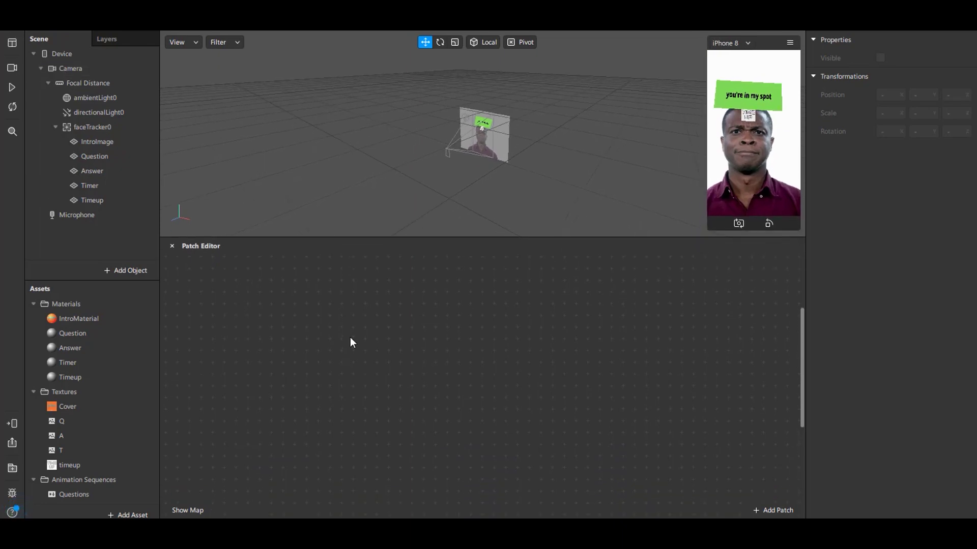
pyautogui.moveTo(69, 70); pyautogui.dragTo(240, 304)
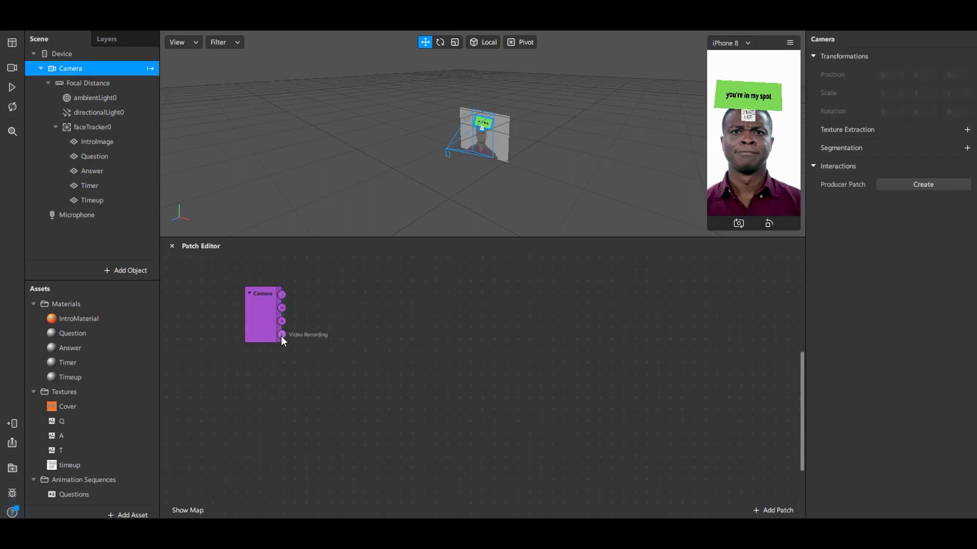
pyautogui.moveTo(282, 334); pyautogui.dragTo(354, 336)
# Add a Delay patch after the Camera's Video Recording output with Duration 2.
pyautogui.write('delay')
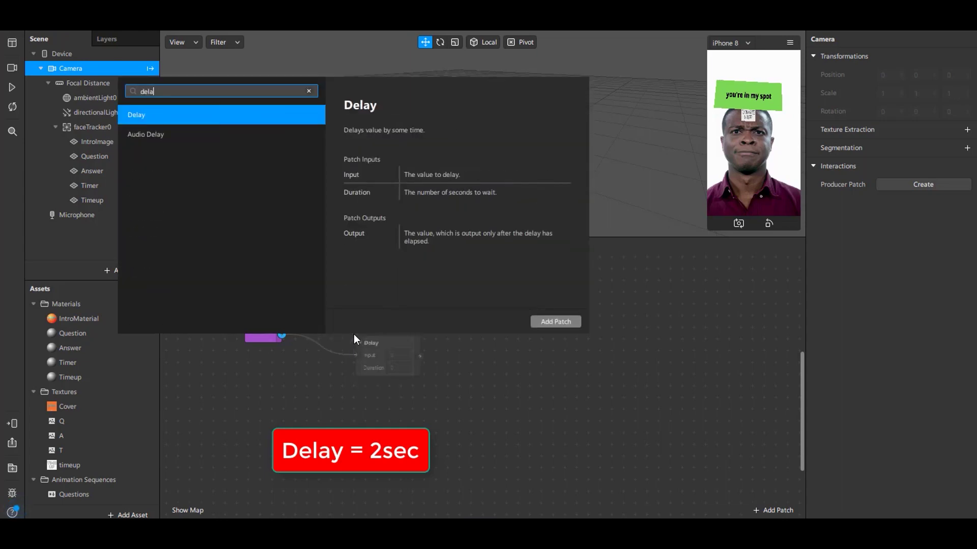
pyautogui.press('Return')
pyautogui.click(384, 366)
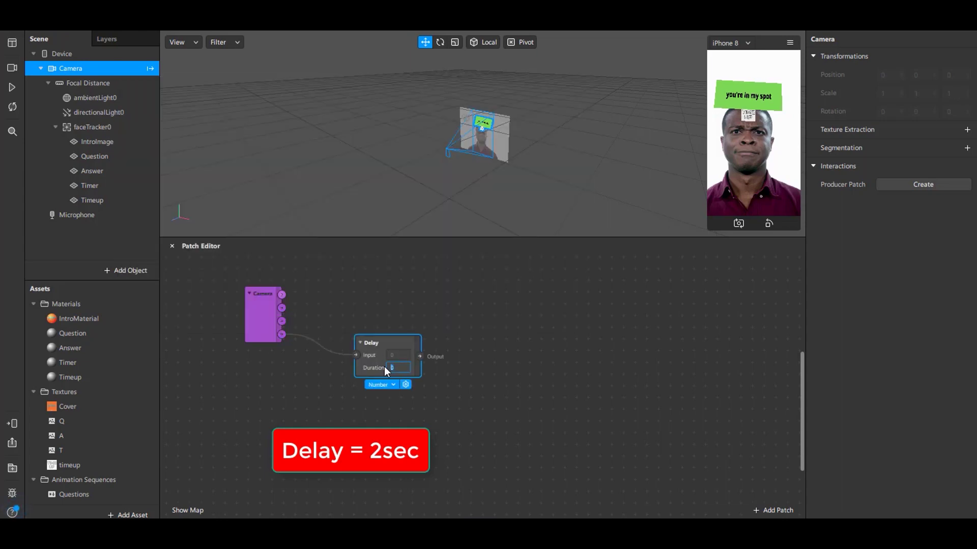
pyautogui.write('2')
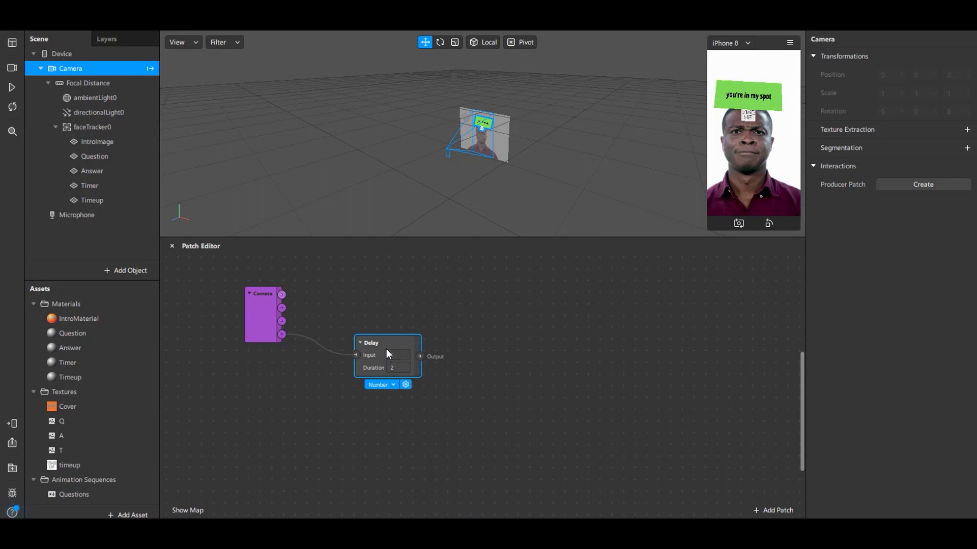
# Add a Not patch fed by the Delay's output.
pyautogui.moveTo(386, 349); pyautogui.dragTo(514, 344)
pyautogui.write('not')
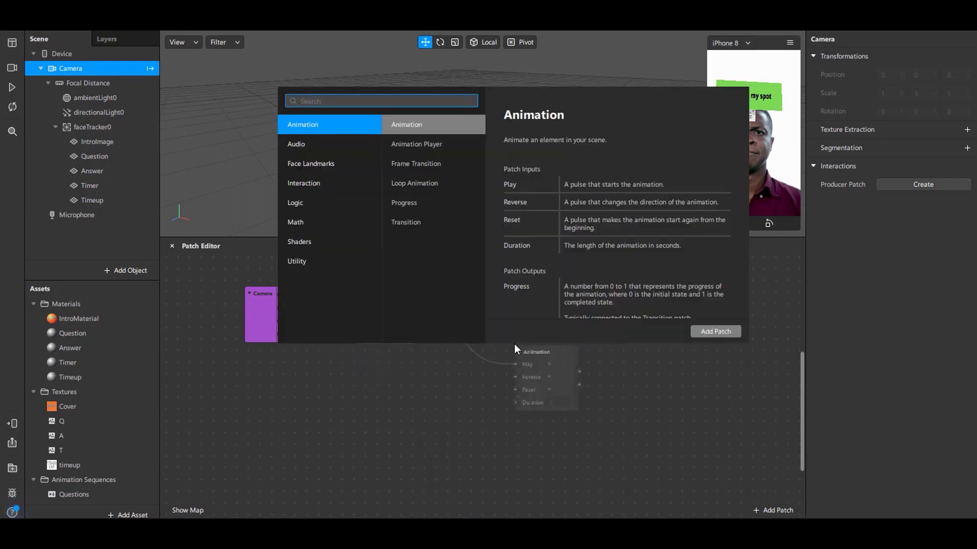
pyautogui.press('Return')
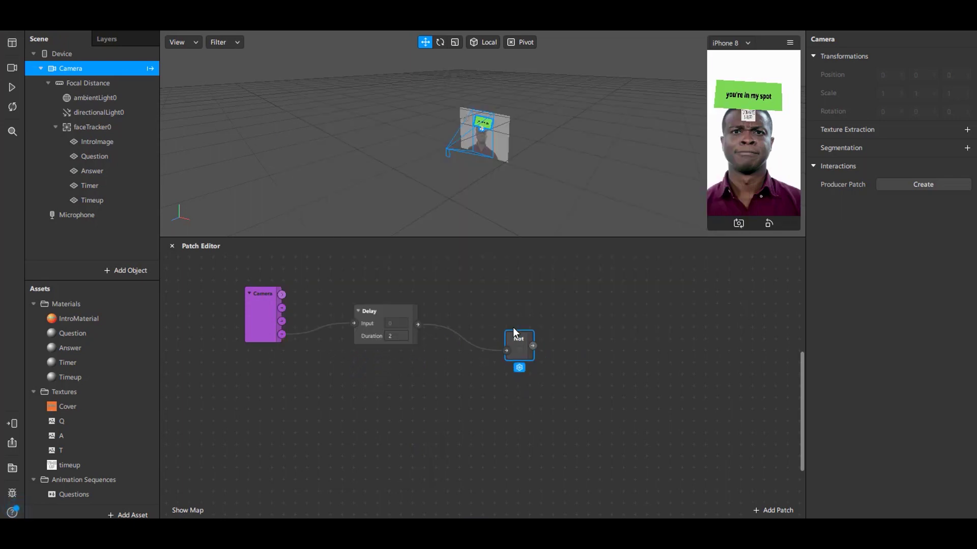
pyautogui.click(720, 367)
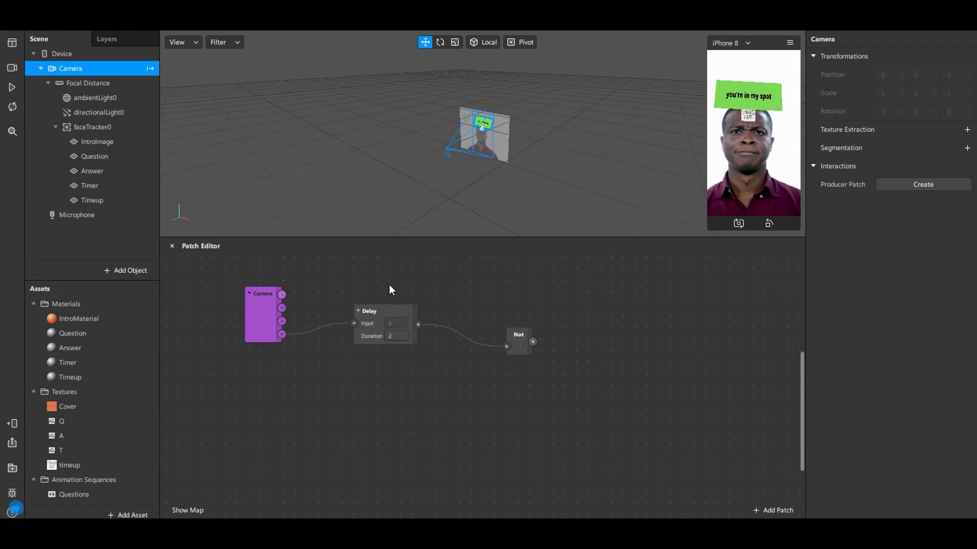
pyautogui.click(101, 142)
# Create Visible patches for all five planes; wire Not to IntroImage, and Delay to Timer and Question.
pyautogui.keyDown('shift'); pyautogui.click(105, 198); pyautogui.keyUp('shift')
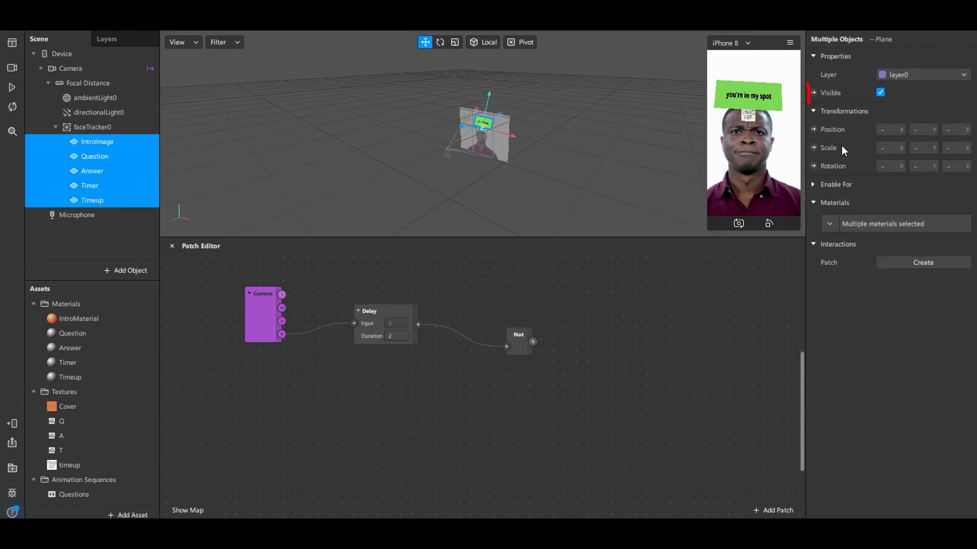
pyautogui.click(813, 93)
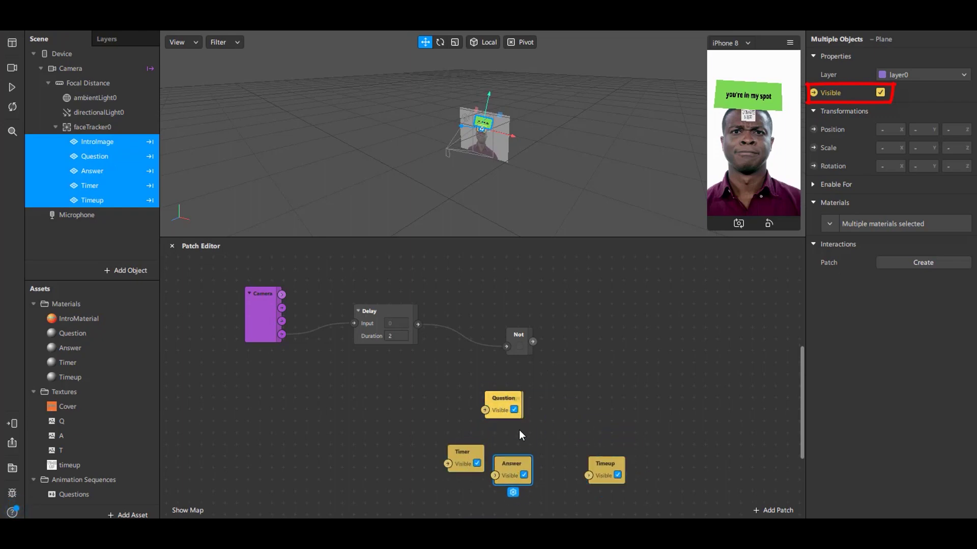
pyautogui.moveTo(504, 402); pyautogui.dragTo(590, 343)
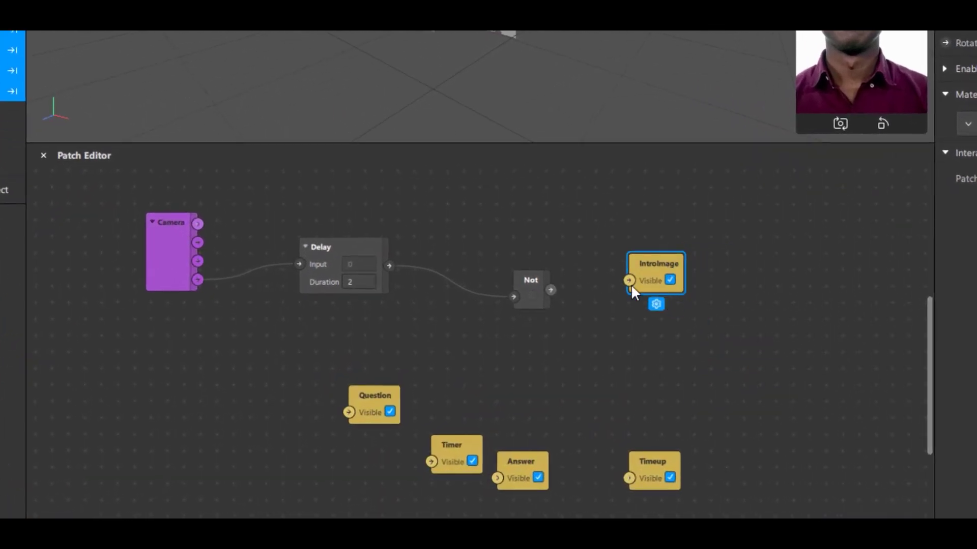
pyautogui.moveTo(629, 280); pyautogui.dragTo(550, 290)
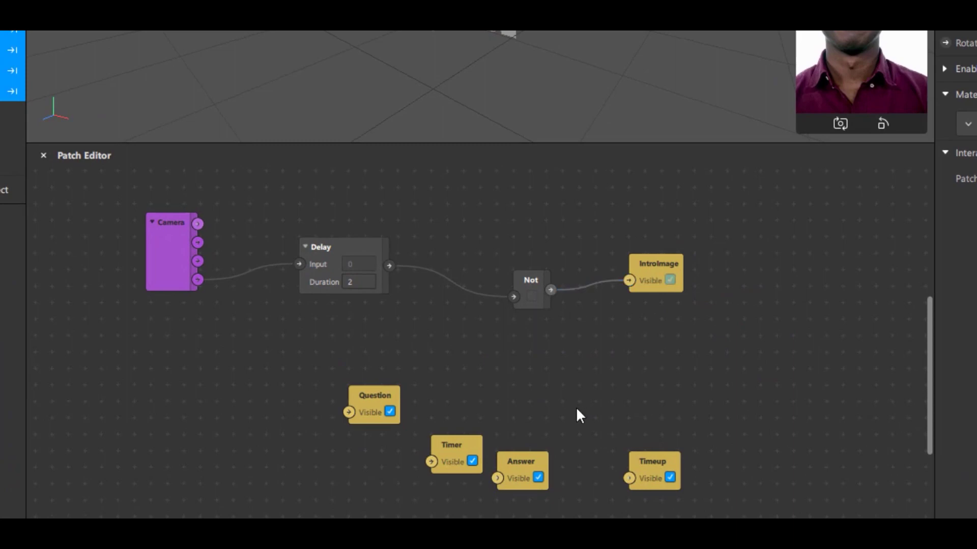
pyautogui.moveTo(452, 463); pyautogui.dragTo(389, 281)
pyautogui.moveTo(374, 410); pyautogui.dragTo(529, 389)
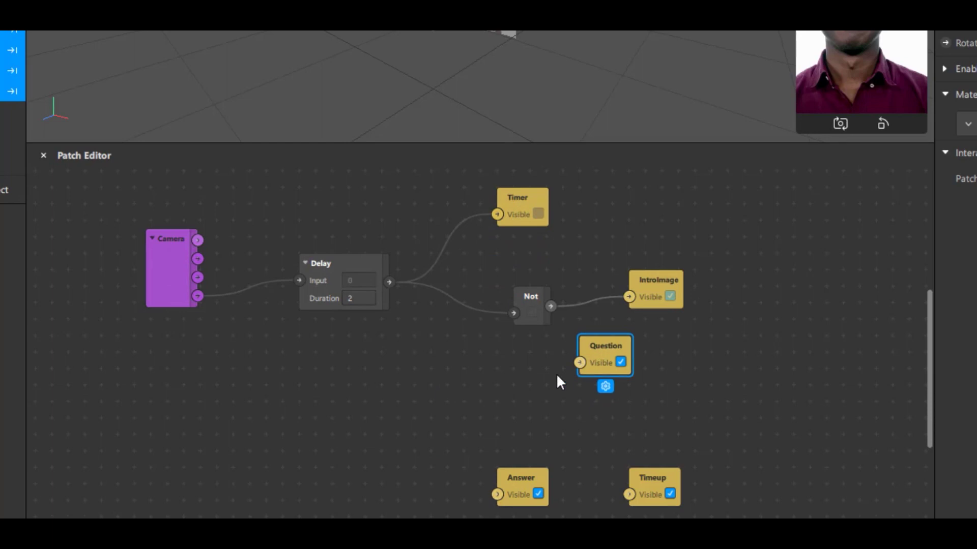
pyautogui.moveTo(580, 362); pyautogui.dragTo(389, 283)
pyautogui.moveTo(649, 480); pyautogui.dragTo(522, 407)
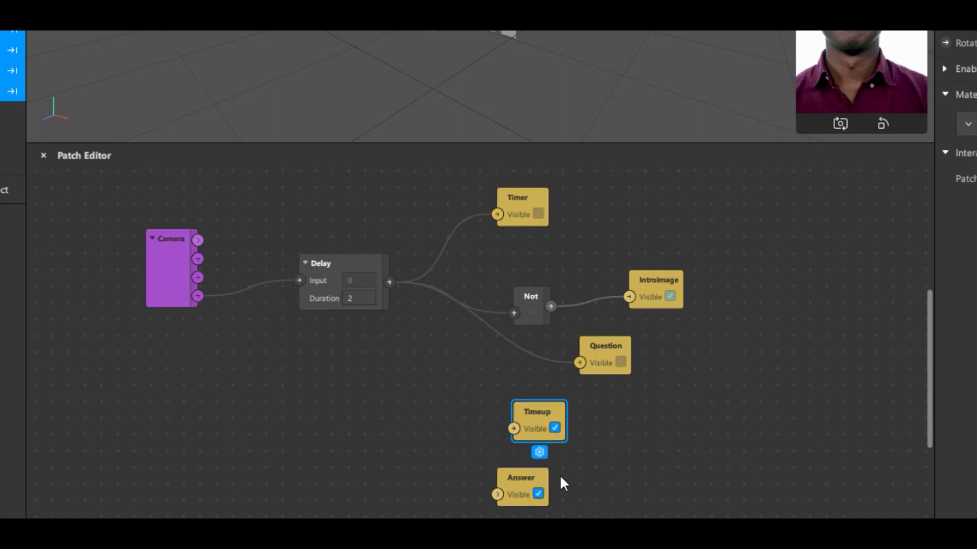
# Add a second Delay patch with Duration 8.
pyautogui.doubleClick(442, 462)
pyautogui.write('dela')
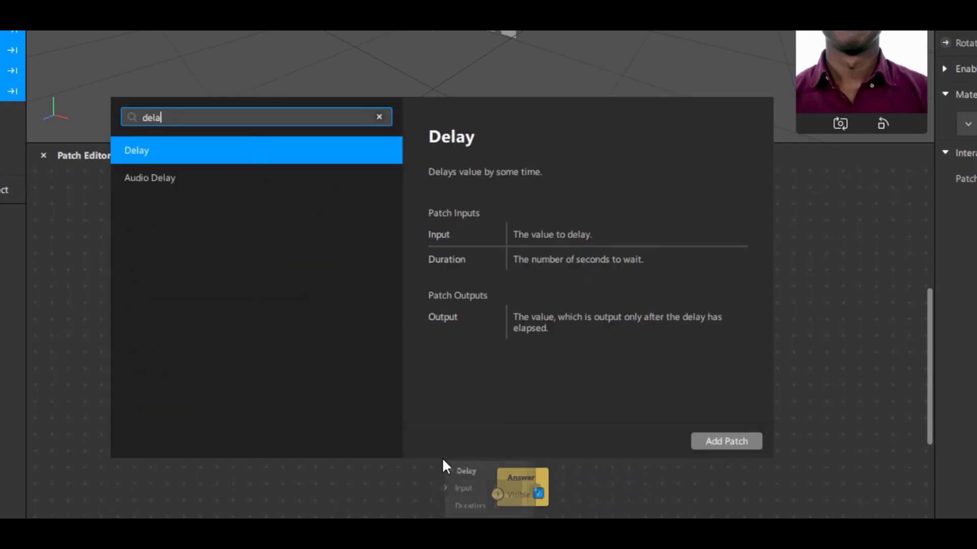
pyautogui.press('Return')
pyautogui.moveTo(488, 484); pyautogui.dragTo(376, 425)
pyautogui.click(401, 447)
pyautogui.write('8')
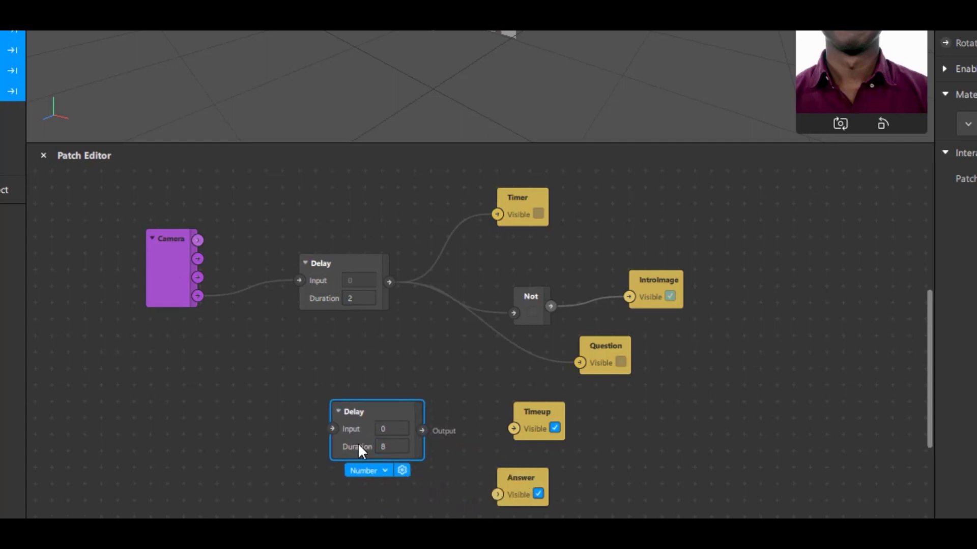
# Wire the 8-second Delay to Timeup and Answer visibility and feed it from the first Delay.
pyautogui.moveTo(422, 430); pyautogui.dragTo(512, 430)
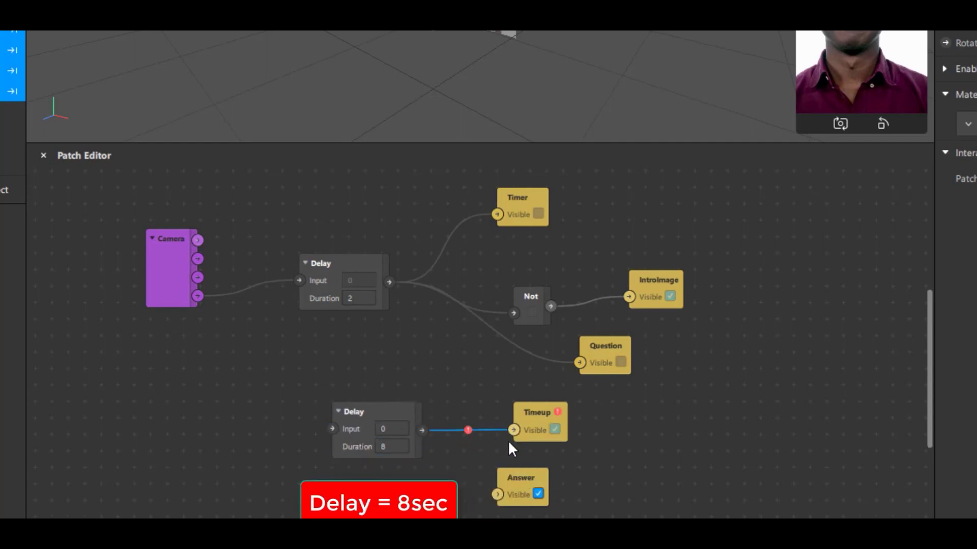
pyautogui.moveTo(442, 437); pyautogui.dragTo(423, 431)
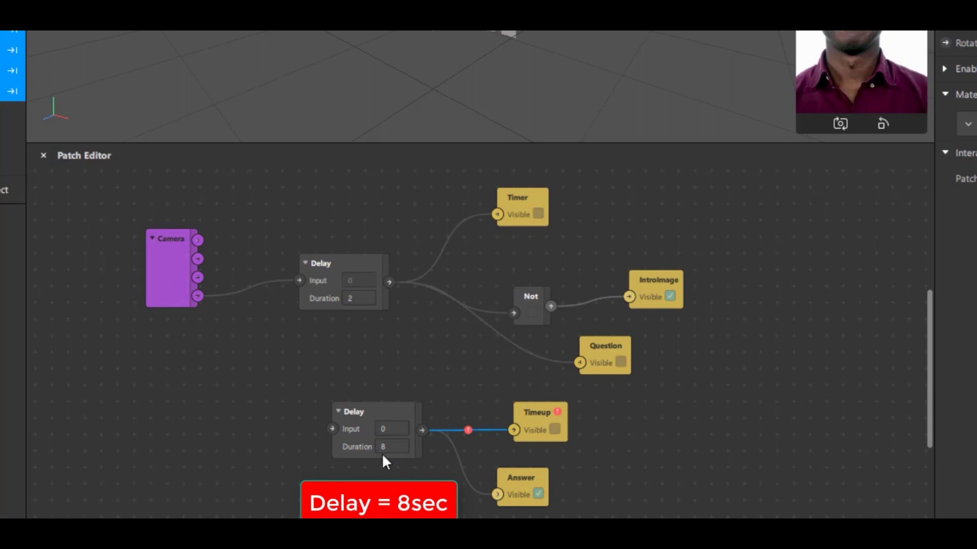
pyautogui.moveTo(333, 429); pyautogui.dragTo(389, 283)
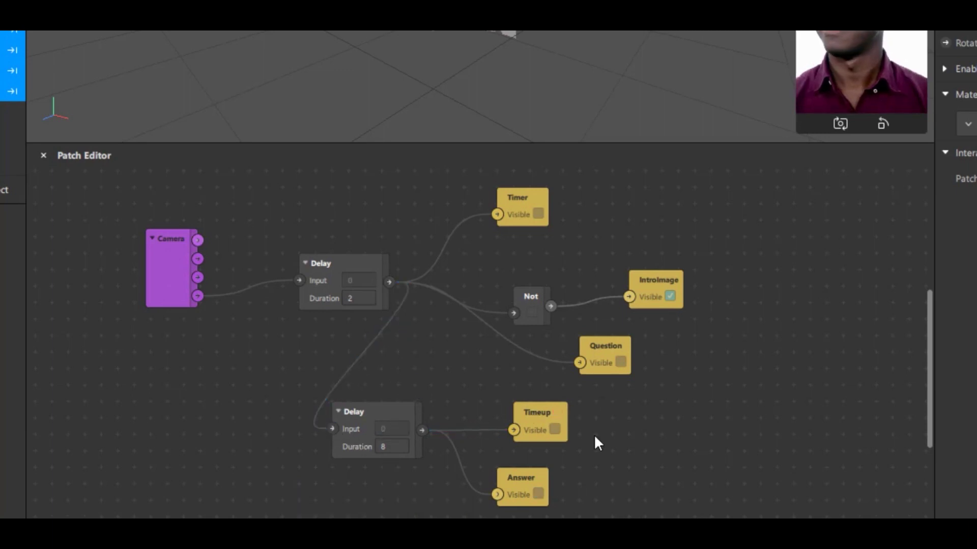
pyautogui.moveTo(606, 393); pyautogui.dragTo(388, 506)
pyautogui.moveTo(544, 430); pyautogui.dragTo(693, 430)
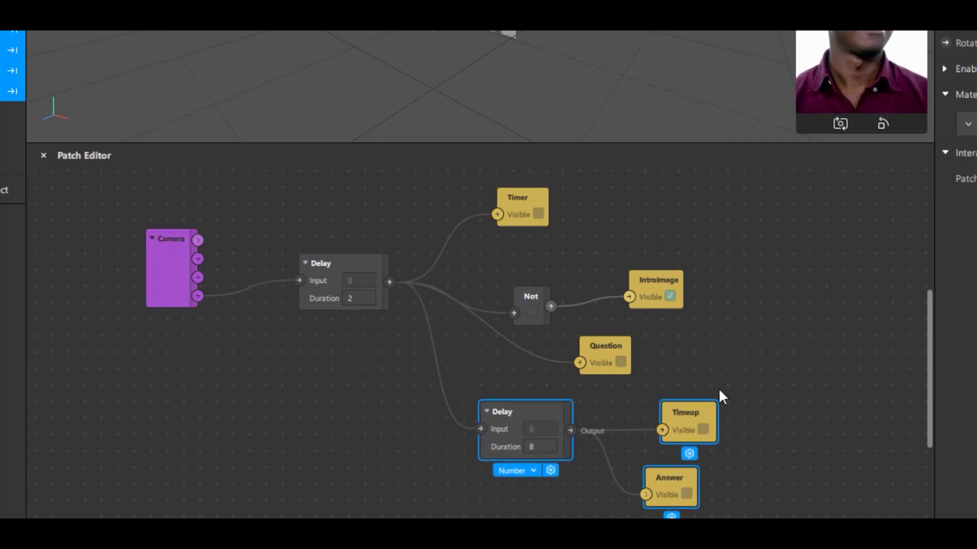
pyautogui.click(764, 351)
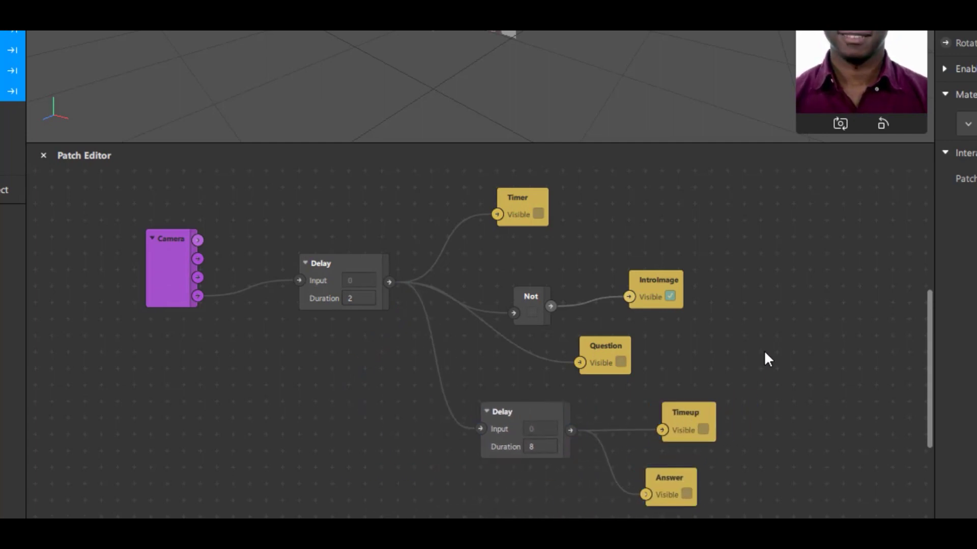
# Add Current Frame patches for the Questions, Answers and Timer sequences, then spread them apart.
pyautogui.scroll(1, 764, 353)
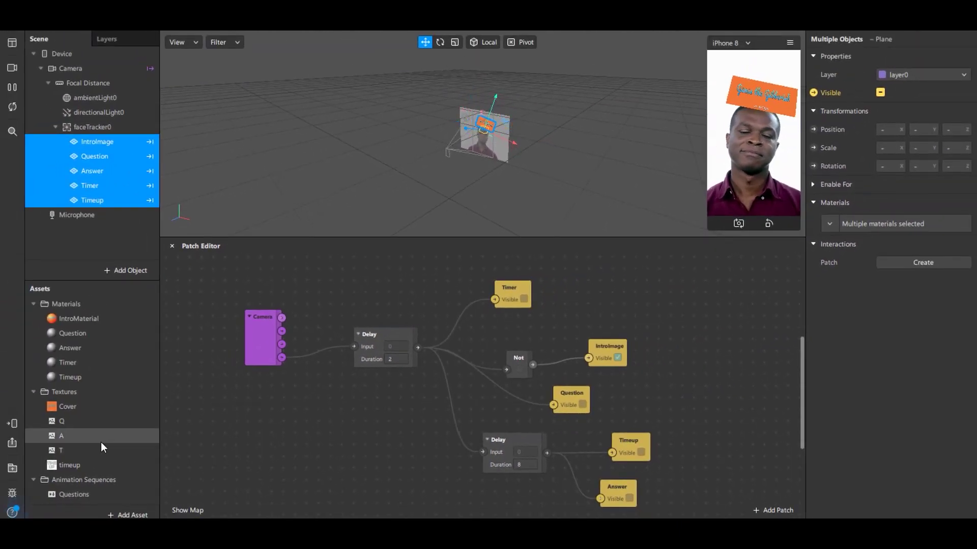
pyautogui.scroll(-2, 100, 442)
pyautogui.click(100, 463)
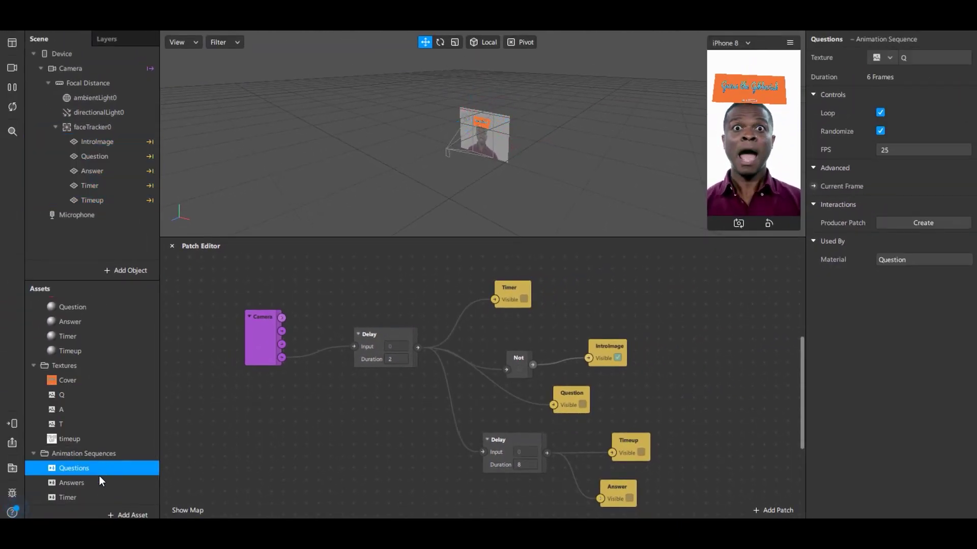
pyautogui.keyDown('shift'); pyautogui.click(100, 491); pyautogui.keyUp('shift')
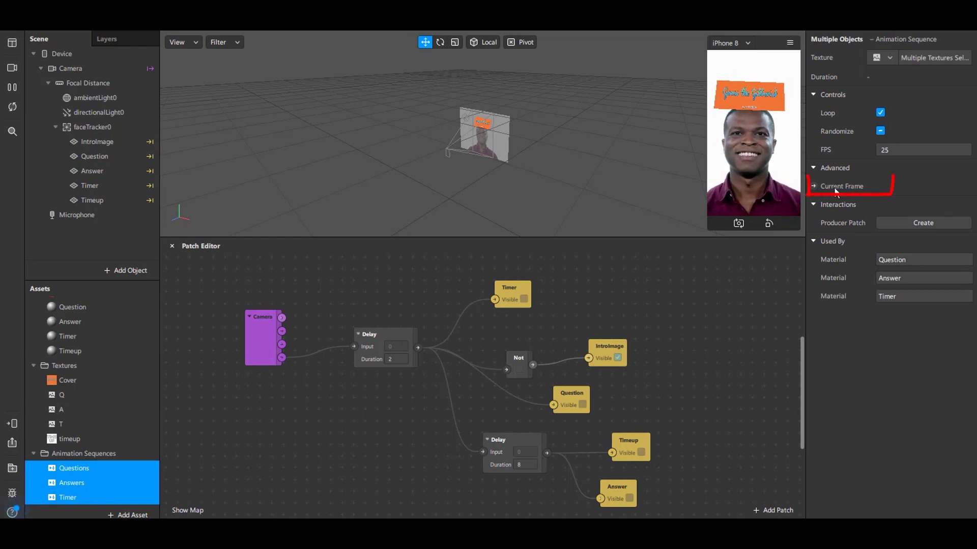
pyautogui.click(813, 186)
pyautogui.scroll(-5, 610, 389)
pyautogui.scroll(2, 539, 357)
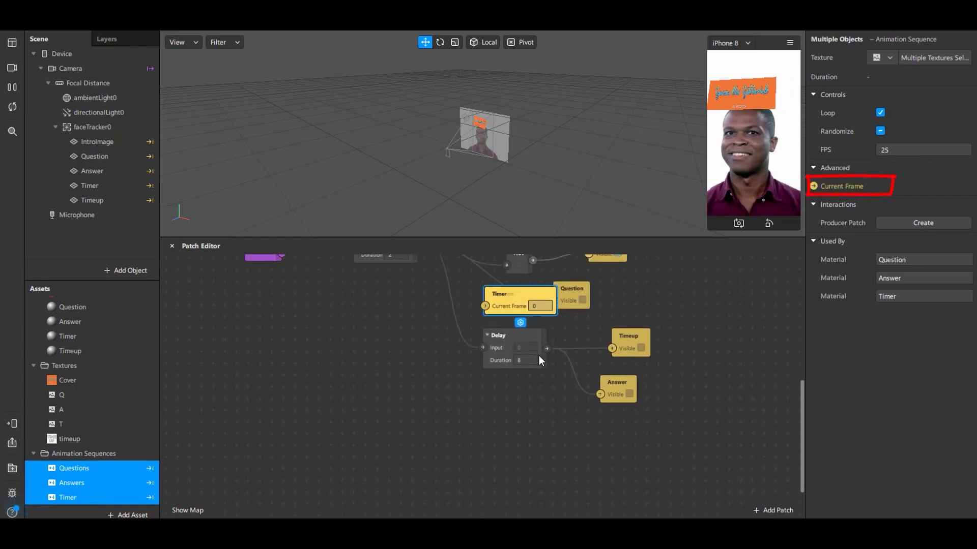
pyautogui.moveTo(529, 296); pyautogui.dragTo(746, 381)
pyautogui.click(722, 364)
pyautogui.scroll(8, 715, 363)
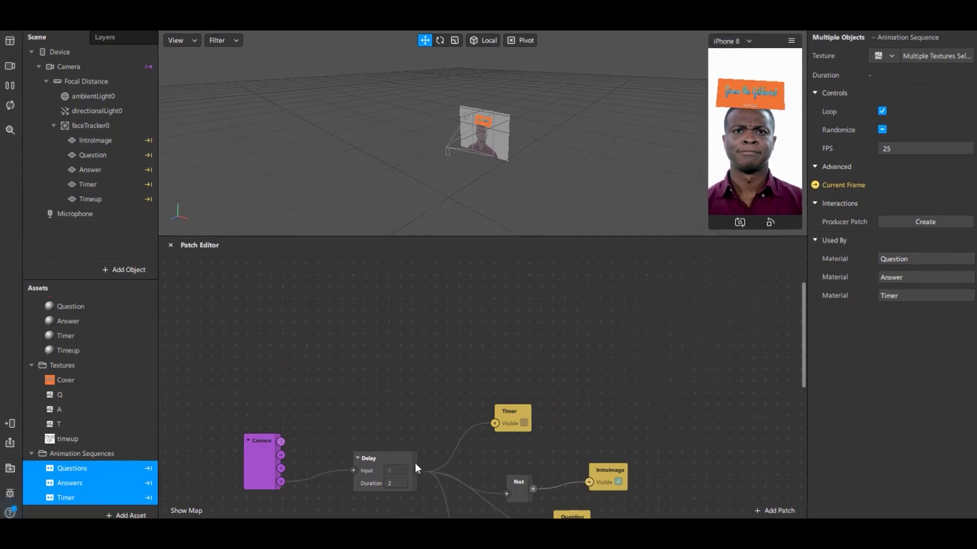
# Add a Pulse patch off the Delay output, followed by a Switch patch.
pyautogui.moveTo(418, 471); pyautogui.dragTo(393, 358)
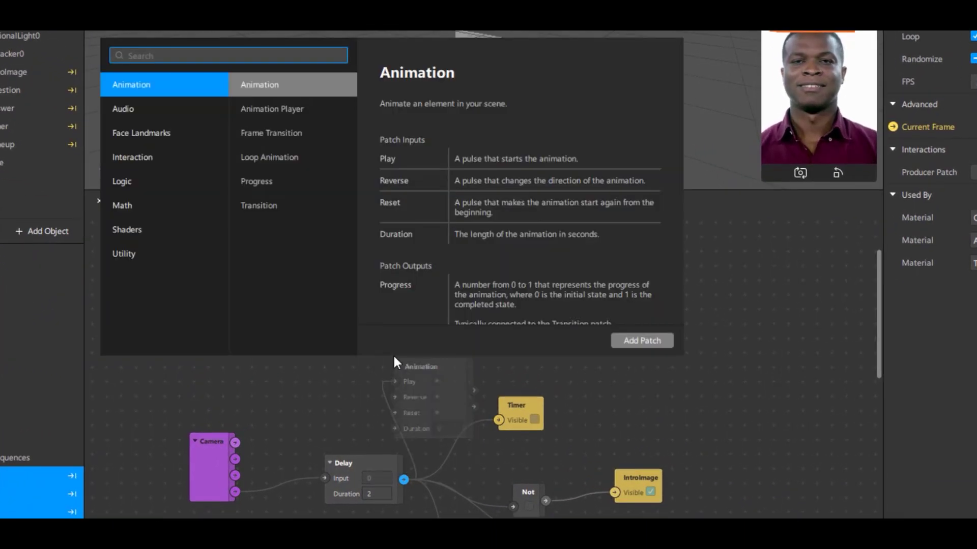
pyautogui.write('pu')
pyautogui.press('Return')
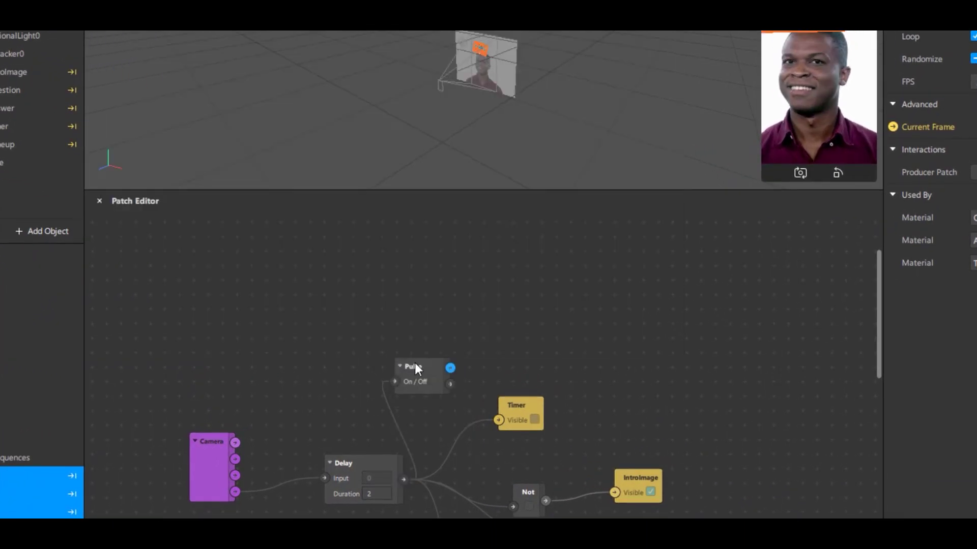
pyautogui.moveTo(414, 362); pyautogui.dragTo(563, 315)
pyautogui.write('switch')
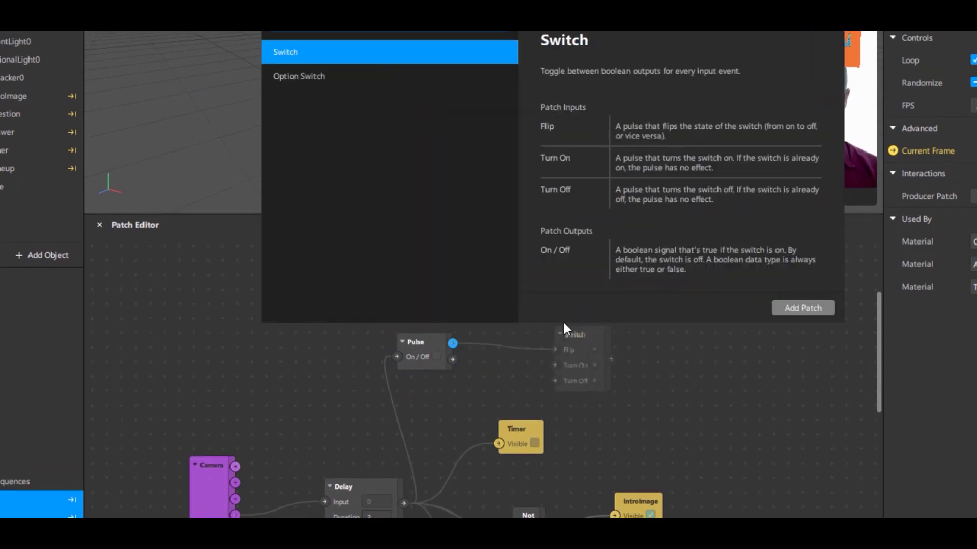
pyautogui.press('Return')
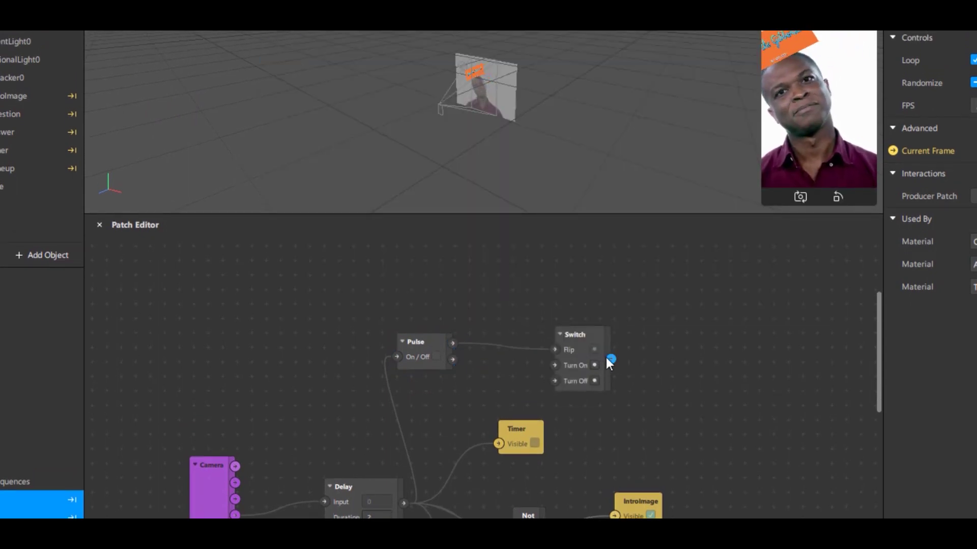
# Add an 8-second Loop Animation after Switch and wire Pulse into Switch's Turn On.
pyautogui.moveTo(610, 359); pyautogui.dragTo(716, 346)
pyautogui.write('loop')
pyautogui.press('Return')
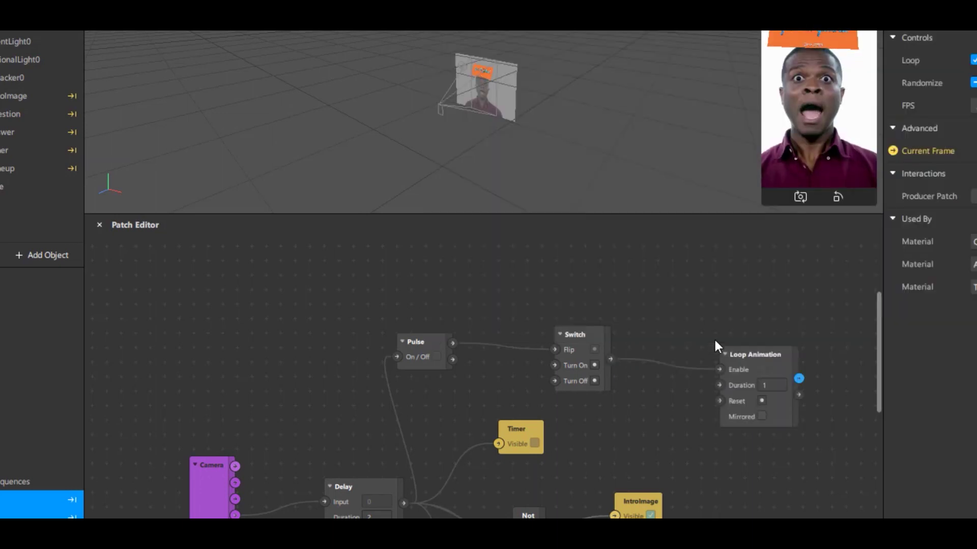
pyautogui.moveTo(554, 349); pyautogui.dragTo(555, 365)
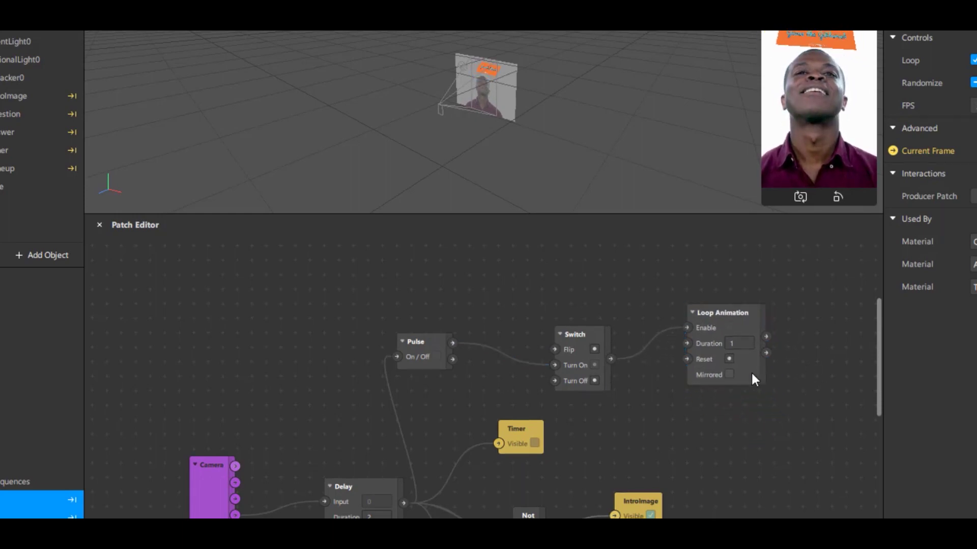
pyautogui.click(741, 344)
pyautogui.write('8')
pyautogui.press('Return')
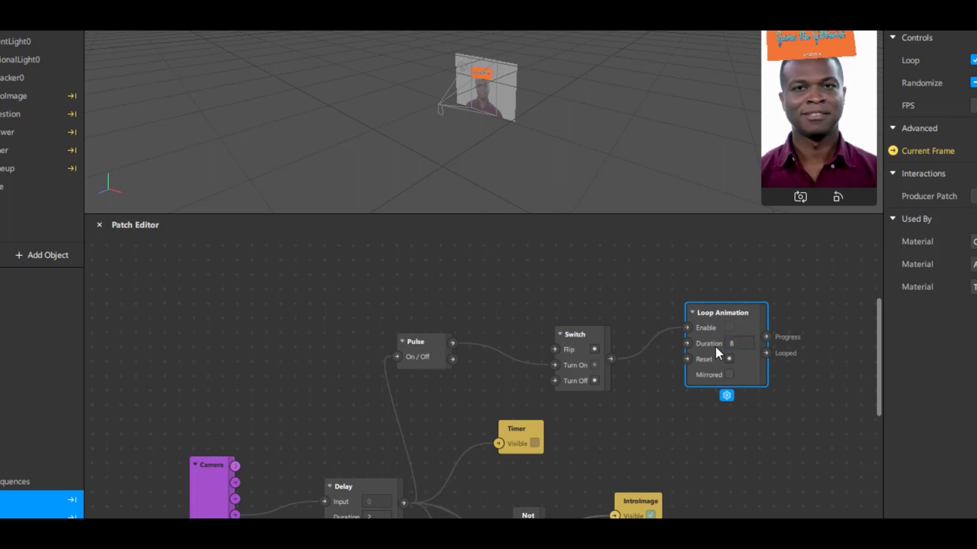
# Add an 8-frame Frame Transition from Loop Animation's Progress and place the Timer patch beside it.
pyautogui.hscroll(5, 624, 350)
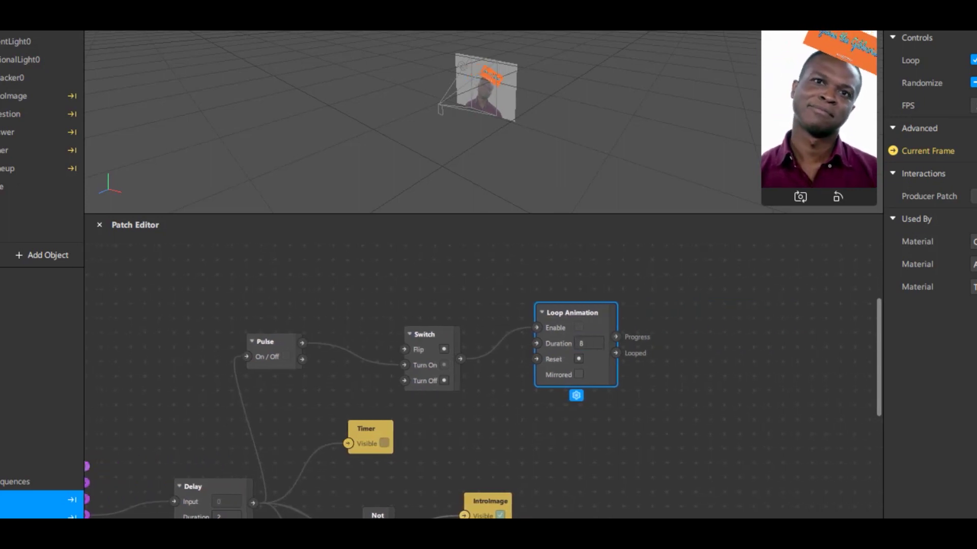
pyautogui.moveTo(615, 332); pyautogui.dragTo(725, 340)
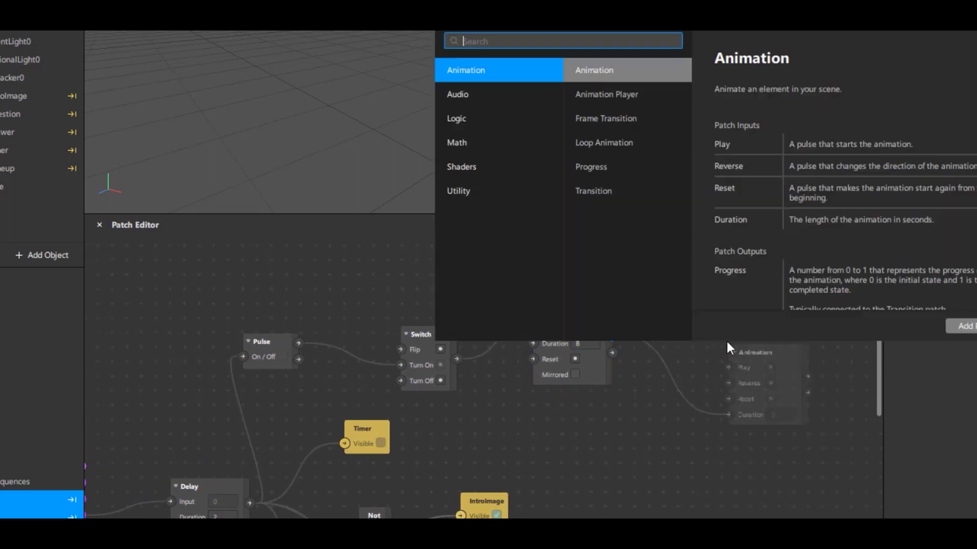
pyautogui.write('frame')
pyautogui.press('Return')
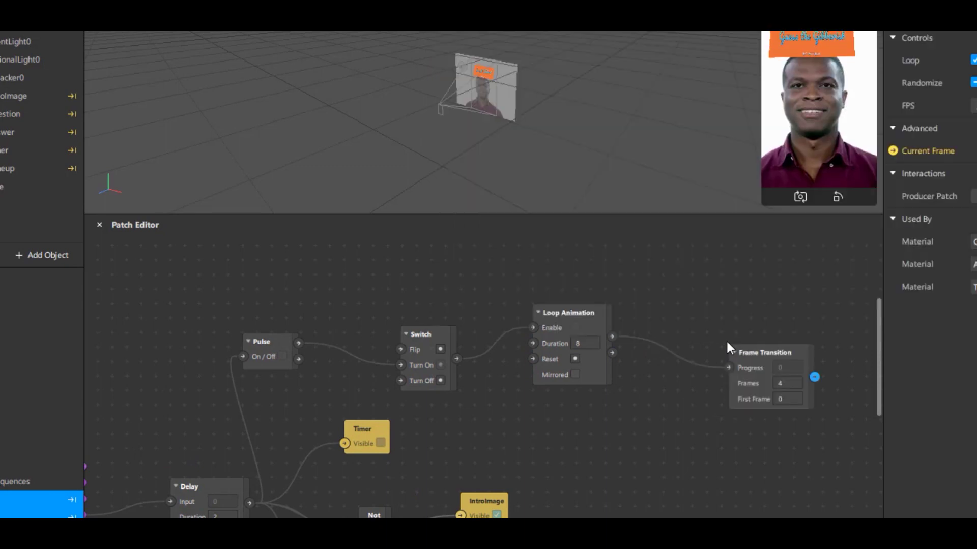
pyautogui.moveTo(746, 347); pyautogui.dragTo(704, 334)
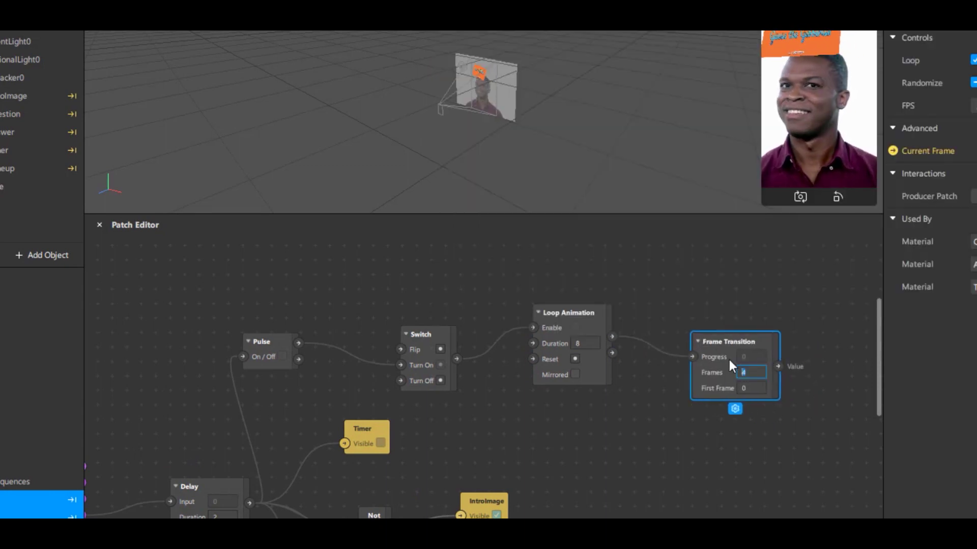
pyautogui.write('8')
pyautogui.press('Return')
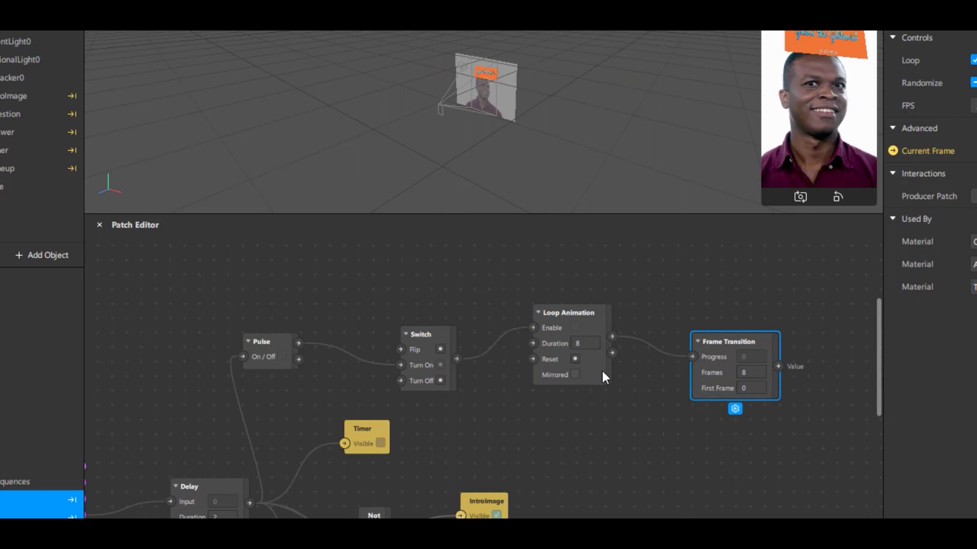
pyautogui.scroll(-3, 606, 387)
pyautogui.scroll(-1, 617, 444)
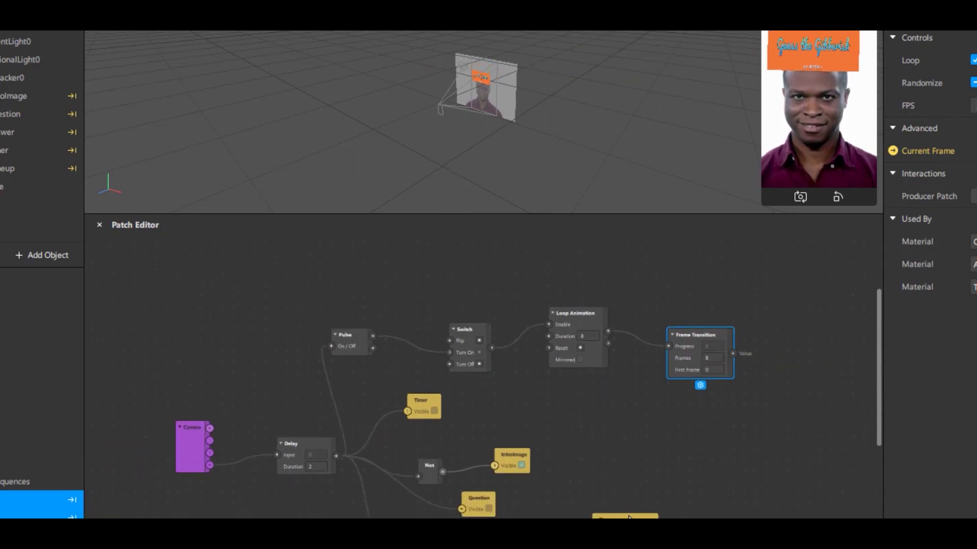
pyautogui.moveTo(629, 517); pyautogui.dragTo(733, 354)
# Select the Animation Sequences folder in the Scene panel.
pyautogui.scroll(-4, 702, 441)
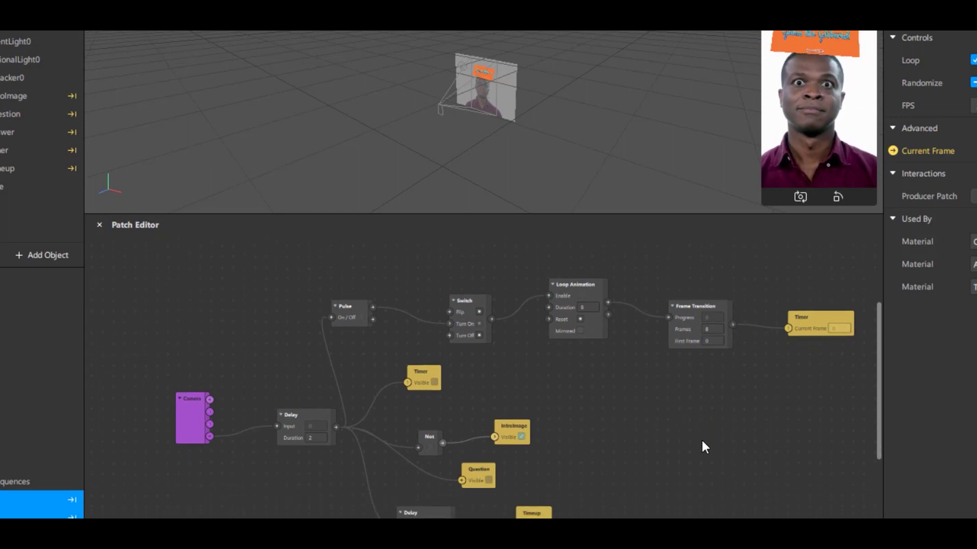
pyautogui.scroll(4, 703, 447)
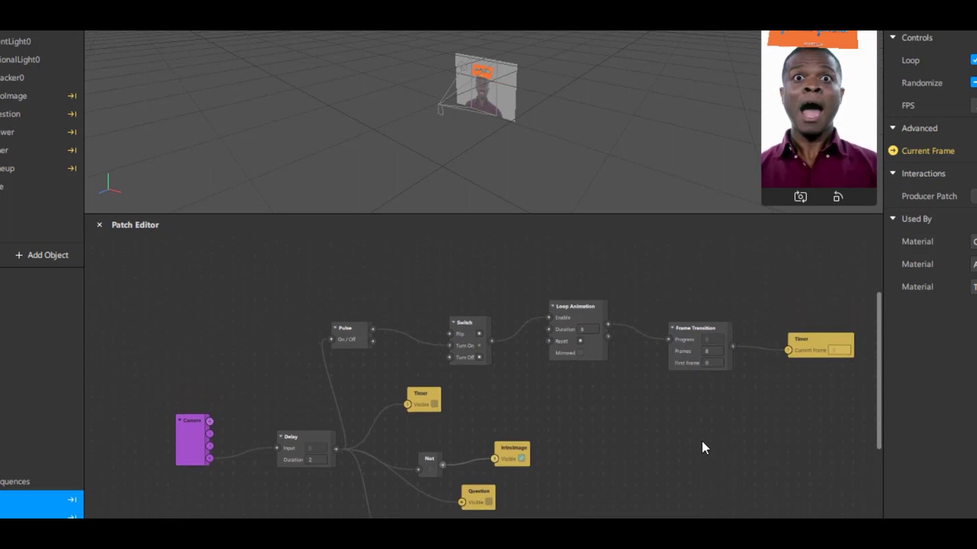
pyautogui.scroll(-1, 702, 447)
pyautogui.scroll(-10, 701, 438)
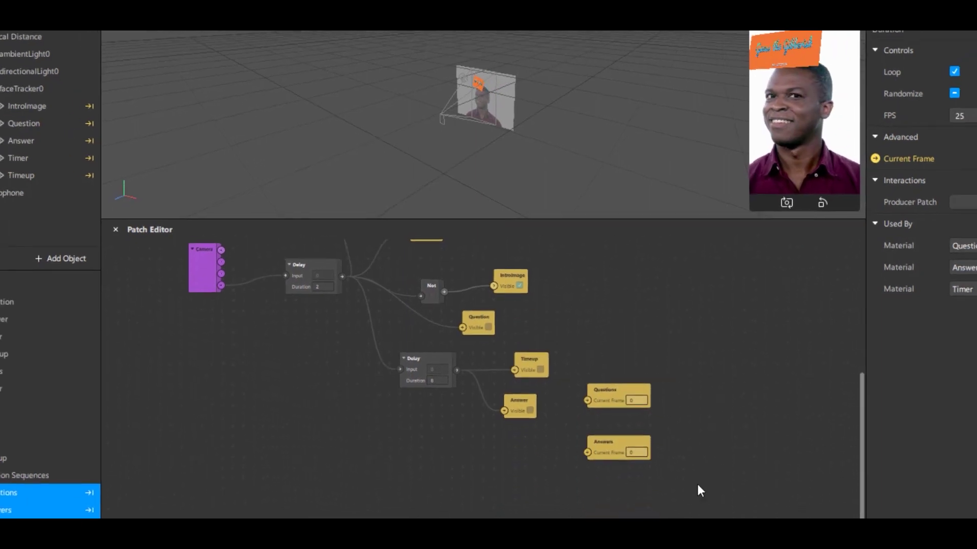
pyautogui.click(135, 452)
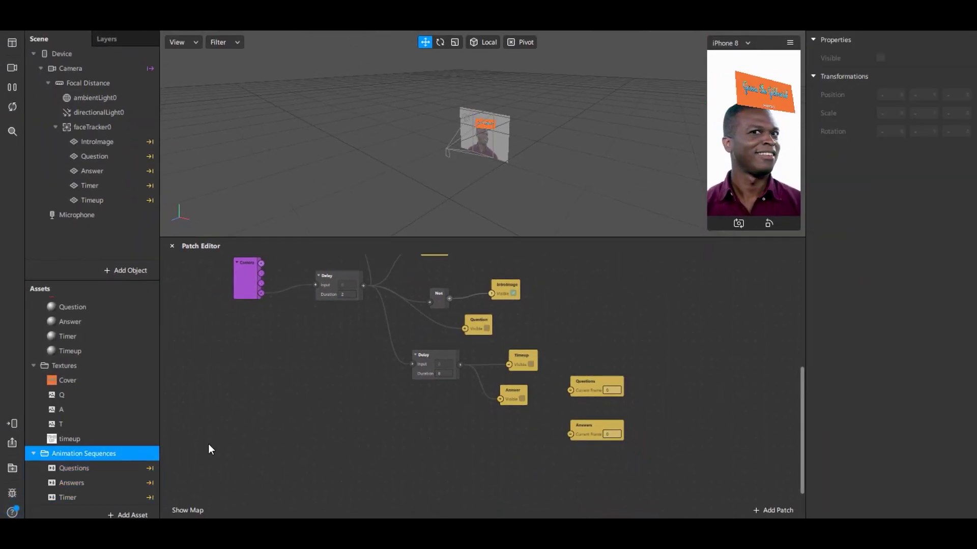
# Add a Runtime patch feeding an Offset, with Camera resetting it through an inserted Pulse.
pyautogui.rightClick(218, 362)
pyautogui.write('runtime')
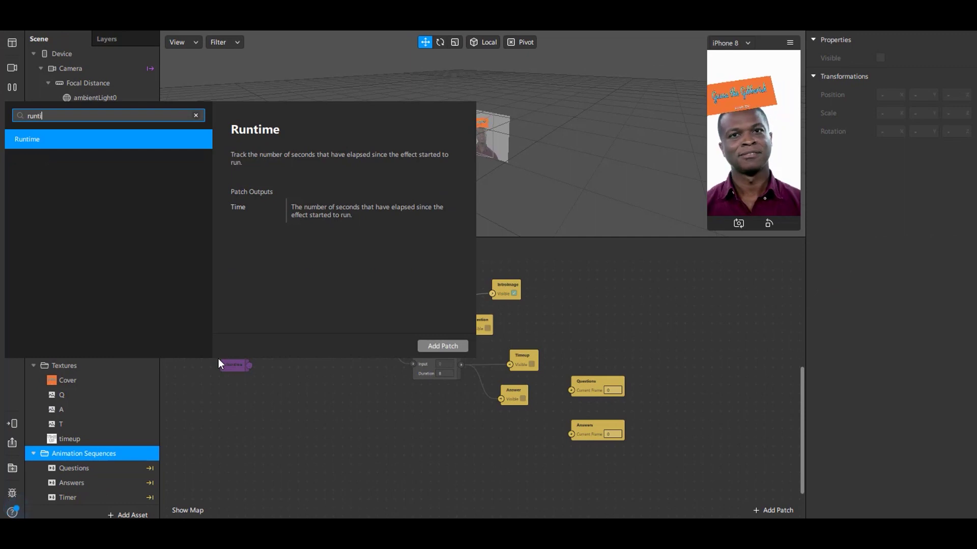
pyautogui.press('Return')
pyautogui.moveTo(233, 368); pyautogui.dragTo(308, 433)
pyautogui.write('offset')
pyautogui.press('Return')
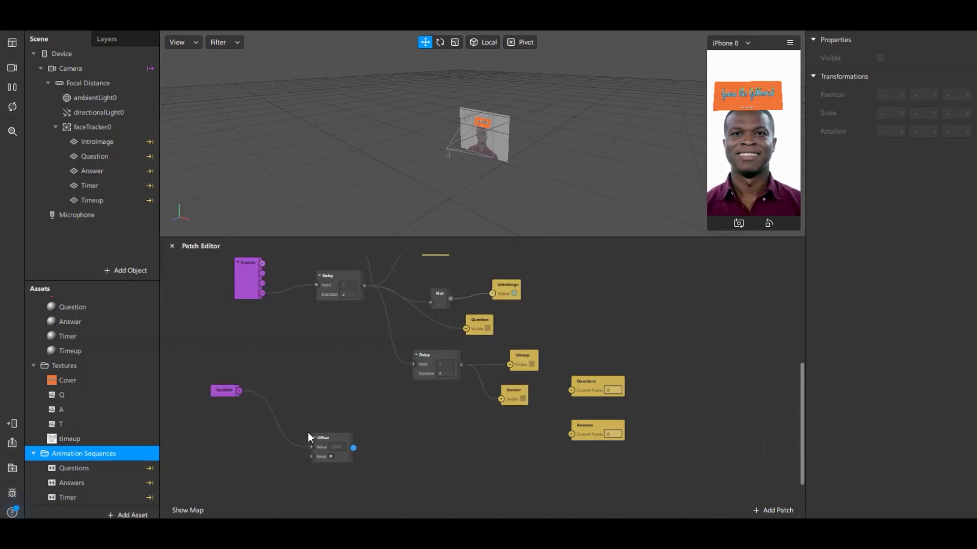
pyautogui.moveTo(322, 435); pyautogui.dragTo(320, 405)
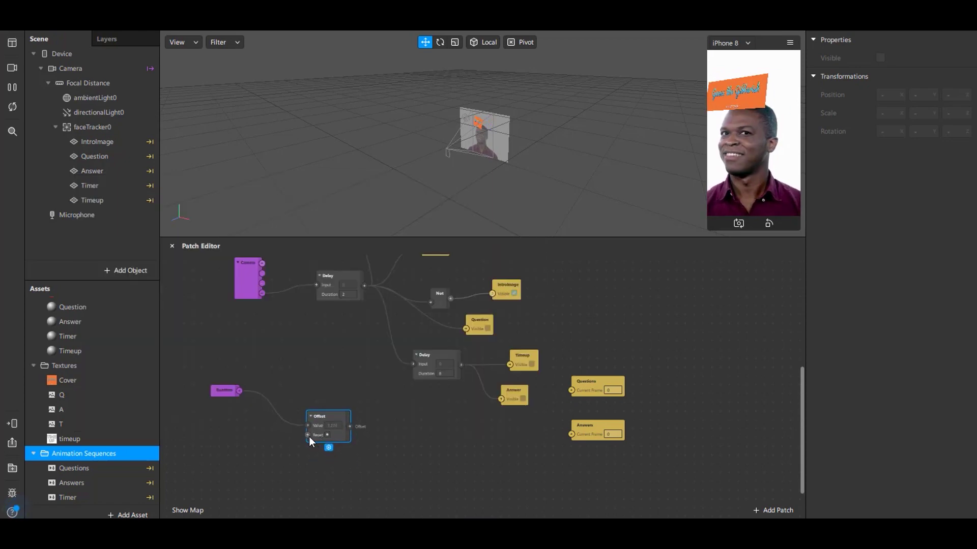
pyautogui.moveTo(311, 436); pyautogui.dragTo(262, 293)
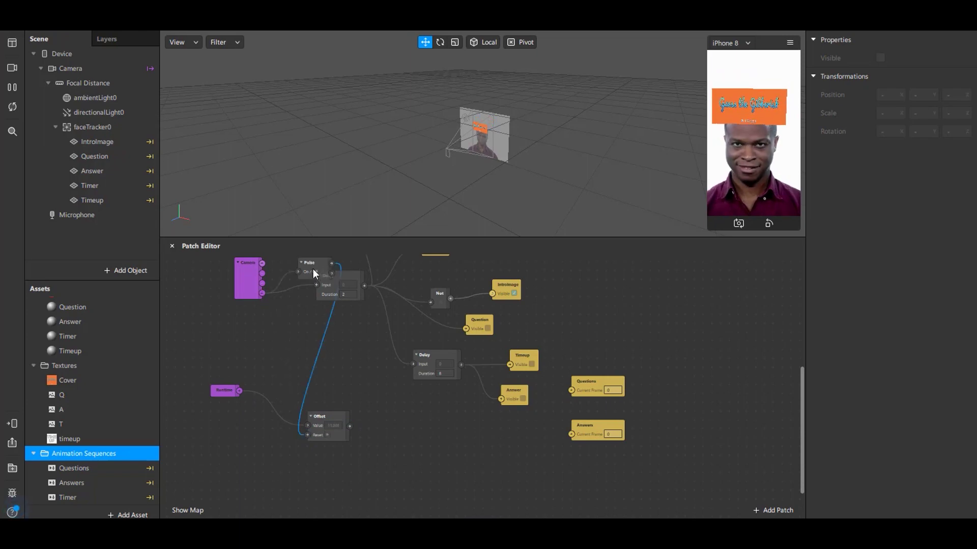
pyautogui.moveTo(313, 268); pyautogui.dragTo(277, 356)
pyautogui.click(355, 349)
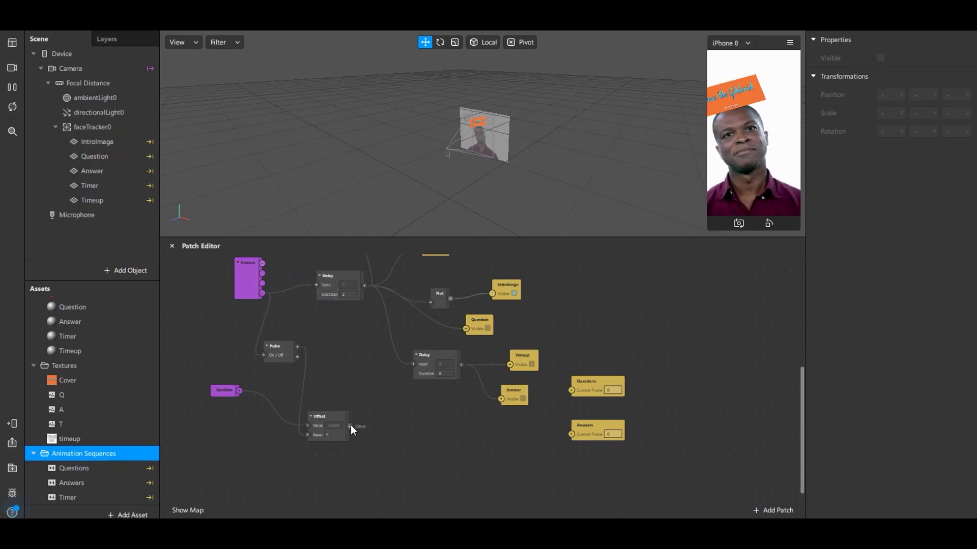
# Add a Less Than patch after Offset and drag out from its output.
pyautogui.doubleClick(395, 445)
pyautogui.write('less')
pyautogui.press('Return')
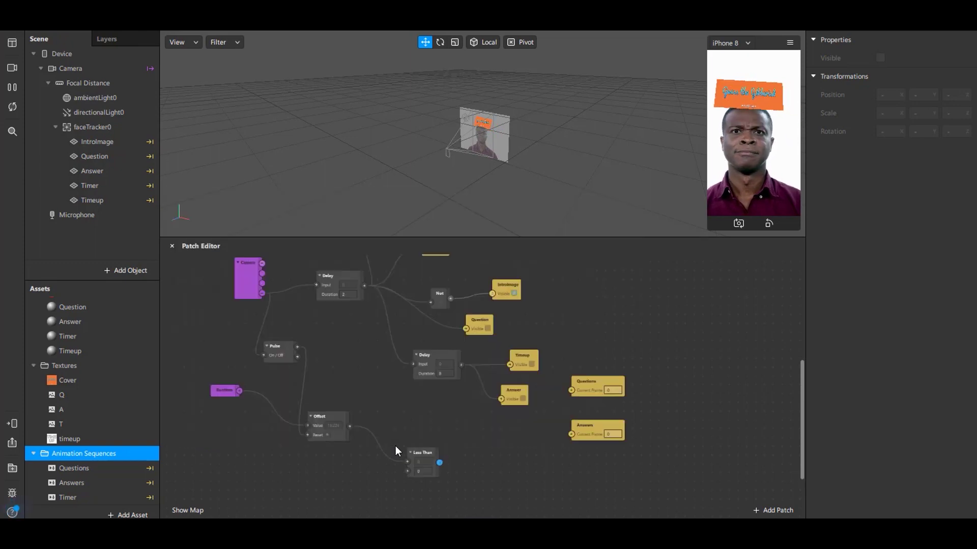
pyautogui.moveTo(424, 454); pyautogui.dragTo(477, 466)
# Add a Loop Animation driven by Less Than, with the threshold set to 3.
pyautogui.write('loop')
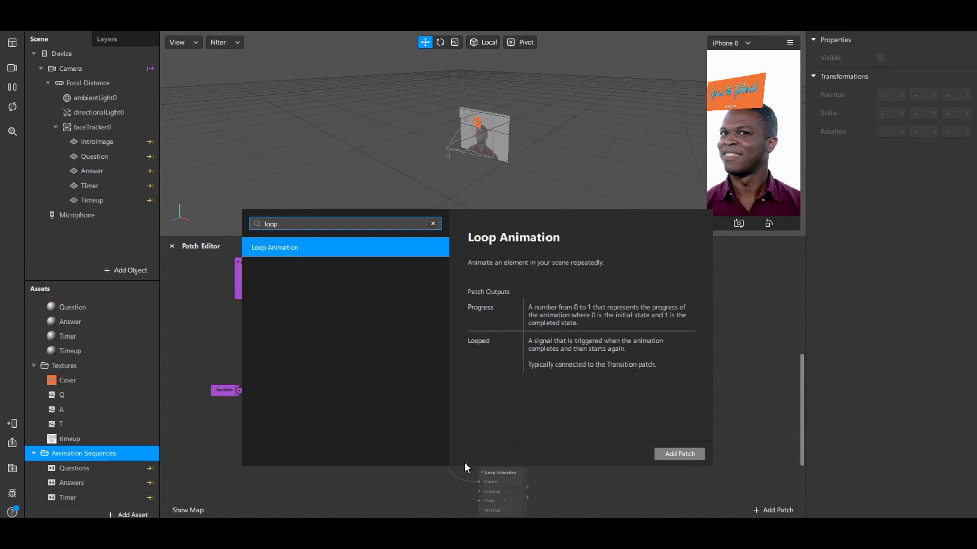
pyautogui.press('Return')
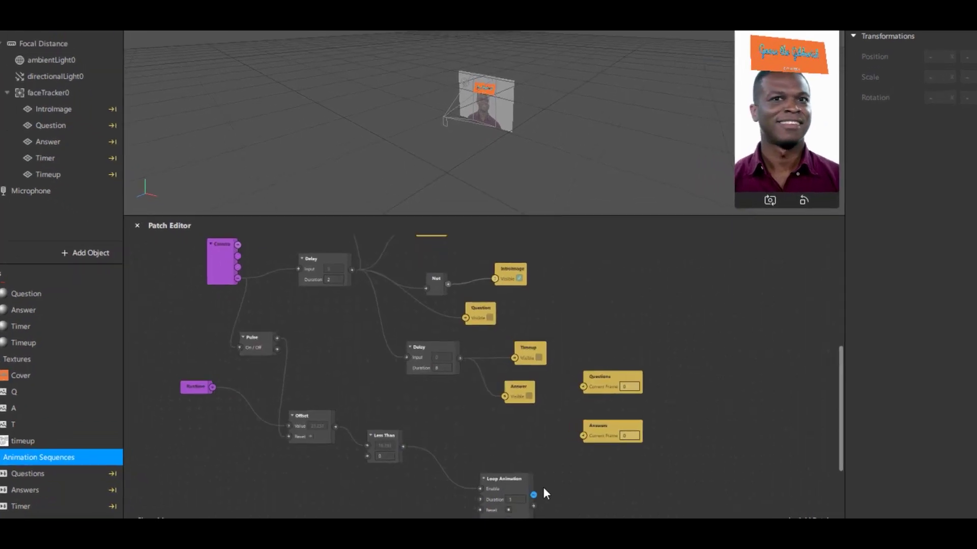
pyautogui.click(375, 461)
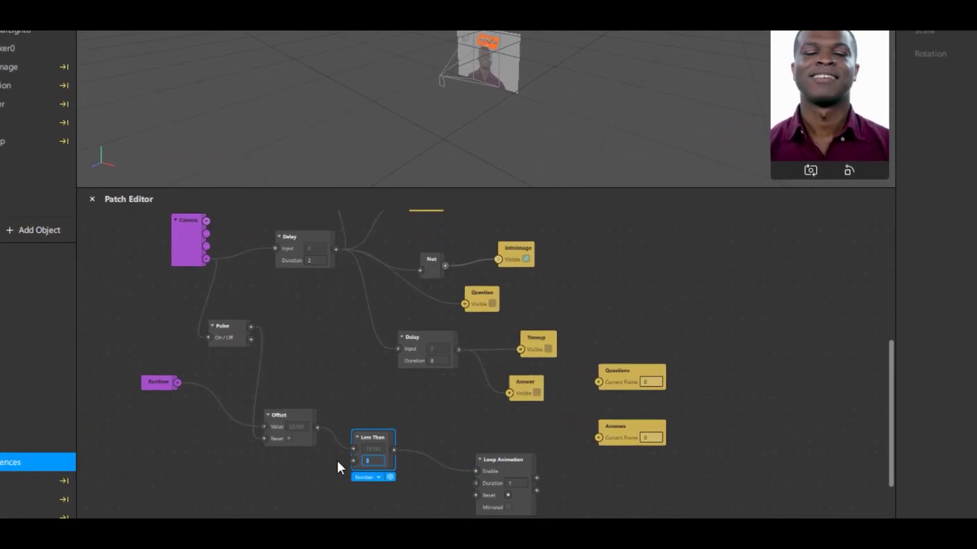
pyautogui.write('3')
pyautogui.press('Return')
pyautogui.moveTo(510, 457); pyautogui.dragTo(472, 466)
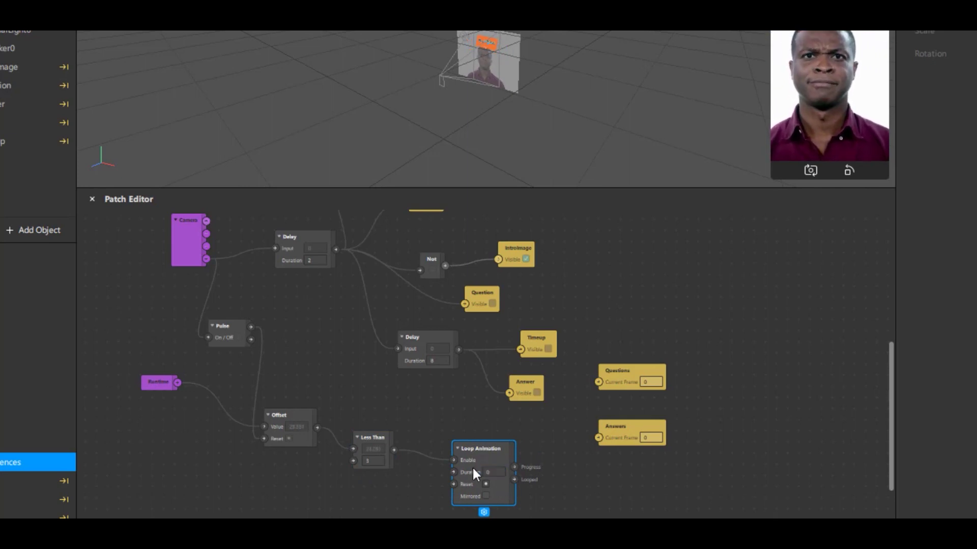
# Add a Random patch off Loop Animation's Looped output and edit its End Value.
pyautogui.moveTo(515, 479); pyautogui.dragTo(553, 480)
pyautogui.write('random')
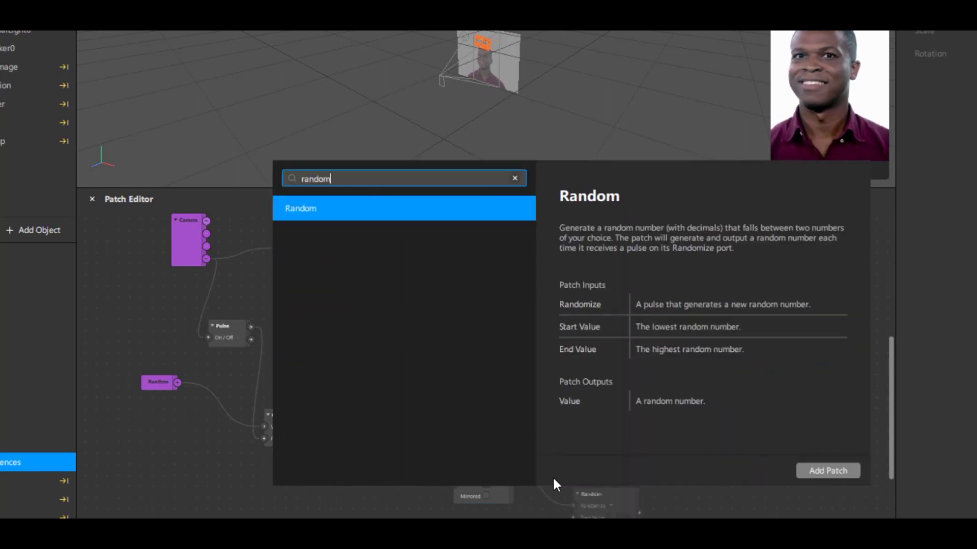
pyautogui.press('Return')
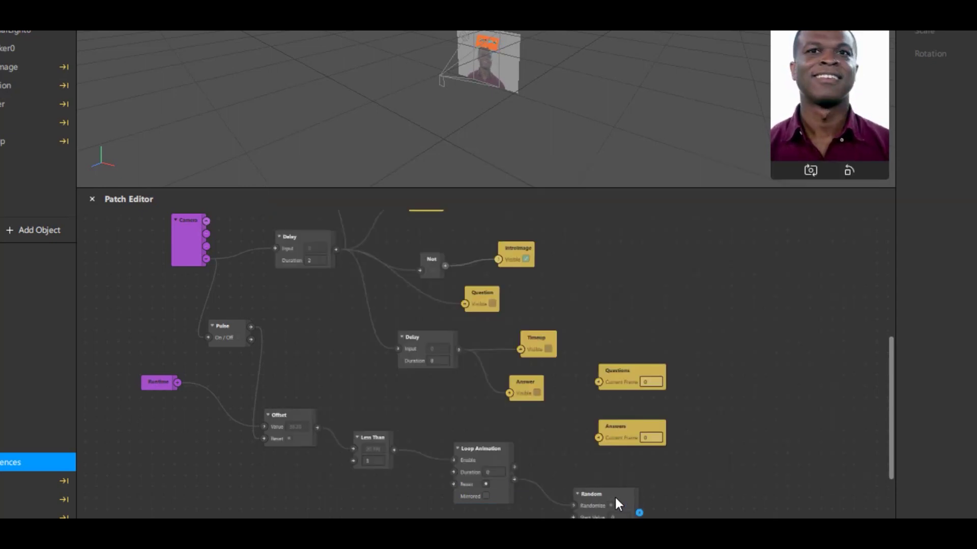
pyautogui.moveTo(615, 498); pyautogui.dragTo(589, 476)
pyautogui.click(602, 516)
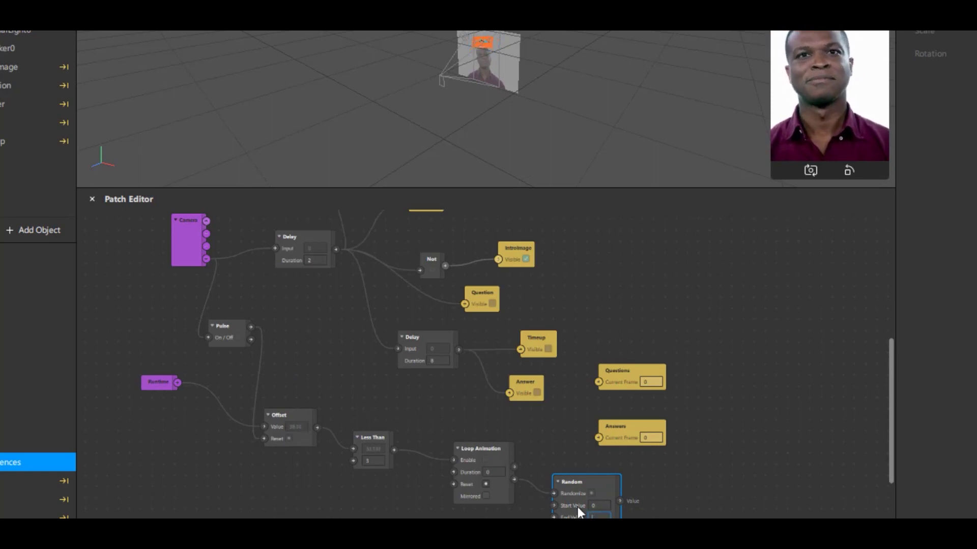
pyautogui.write('4')
pyautogui.scroll(-5, 538, 473)
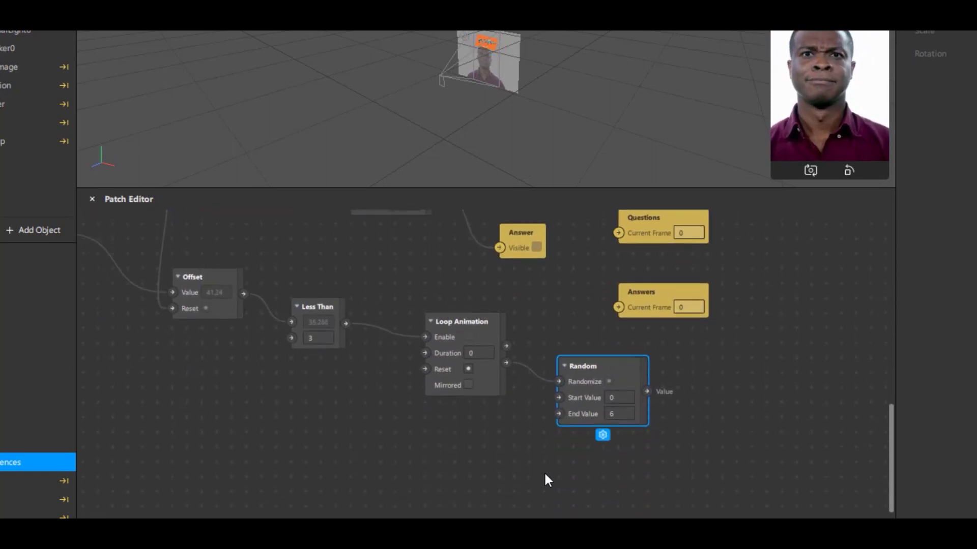
pyautogui.keyDown('ctrl'); pyautogui.scroll(3, 554, 475); pyautogui.keyUp('ctrl')
# Add a Round patch fed by Random, then an 8-second Delay fed by Round.
pyautogui.moveTo(661, 426); pyautogui.dragTo(777, 419)
pyautogui.write('rou')
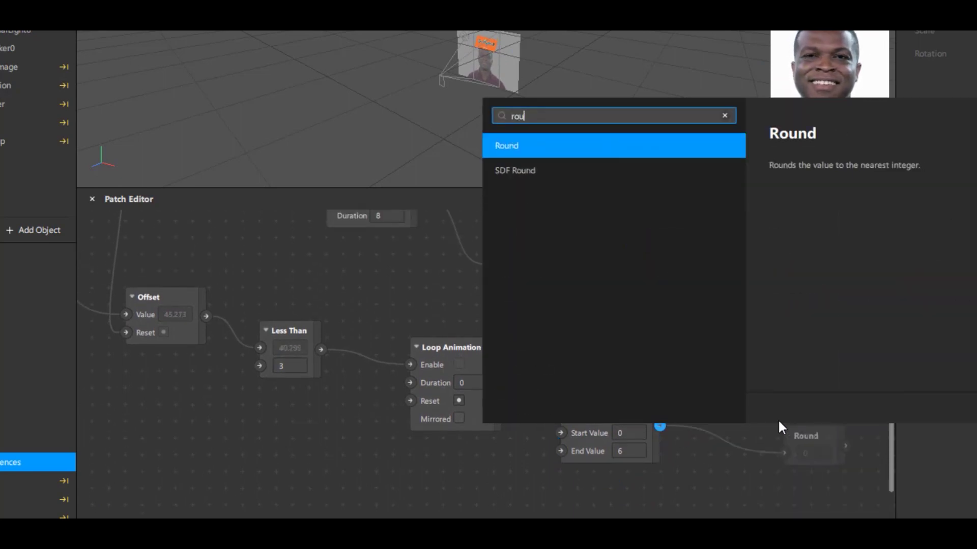
pyautogui.press('Return')
pyautogui.hscroll(8, 777, 419)
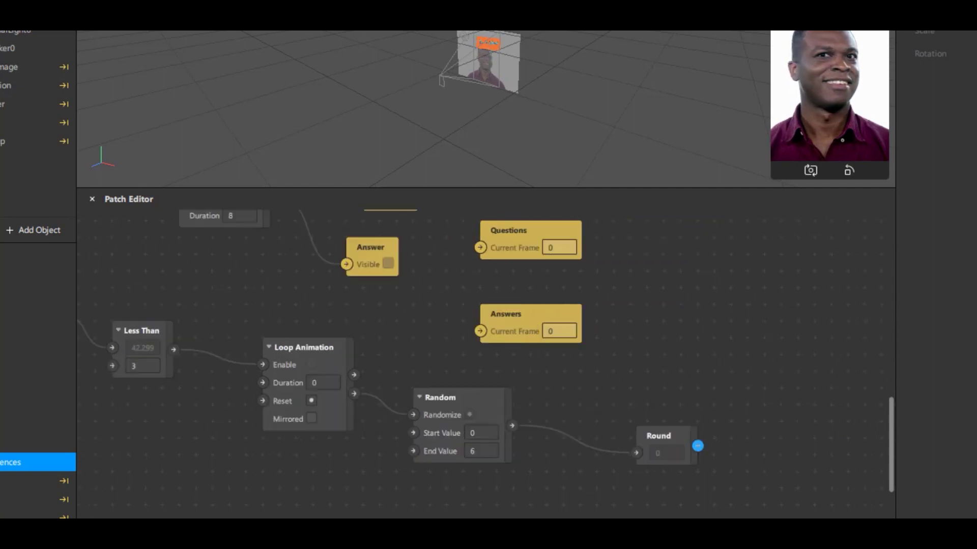
pyautogui.moveTo(463, 445); pyautogui.dragTo(576, 506)
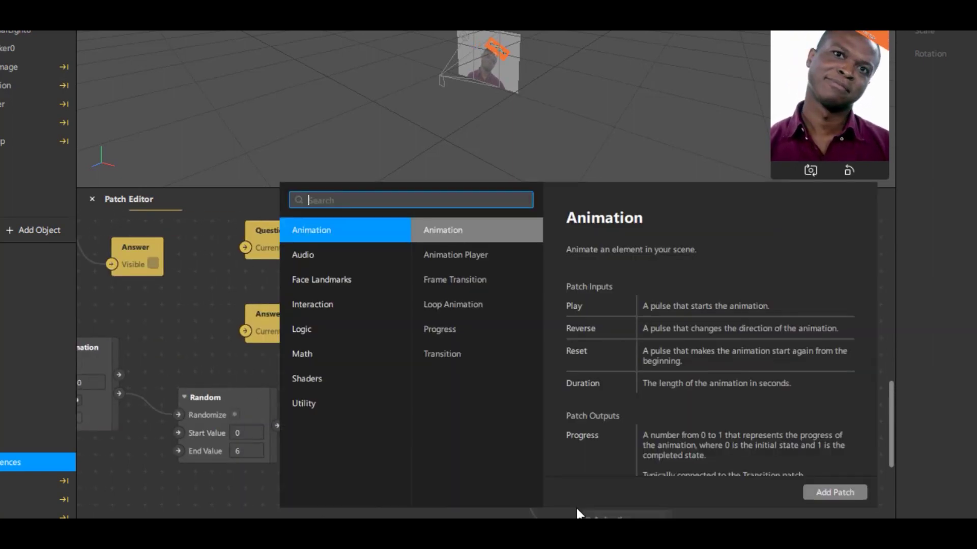
pyautogui.write('dela')
pyautogui.press('Return')
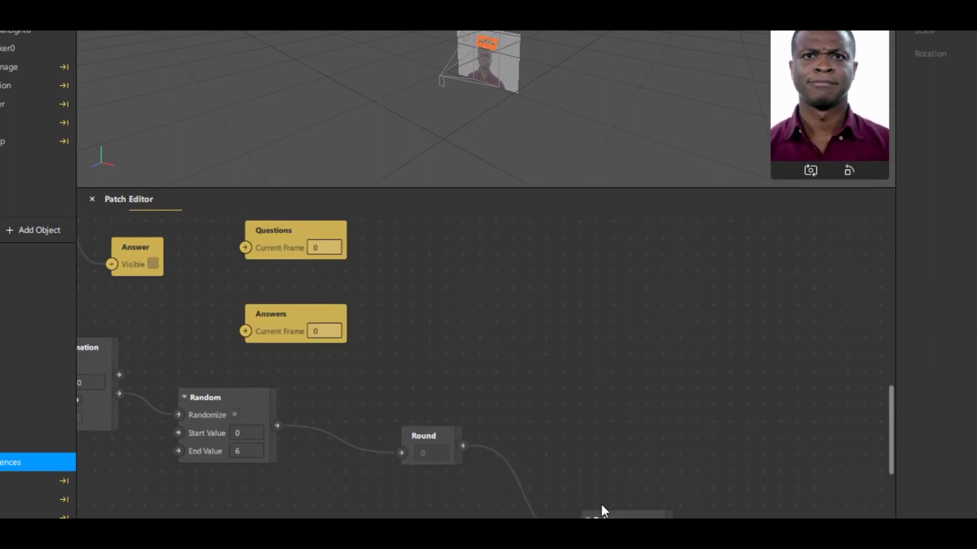
pyautogui.scroll(-1, 582, 483)
pyautogui.scroll(-2, 582, 481)
pyautogui.click(559, 475)
pyautogui.write('8')
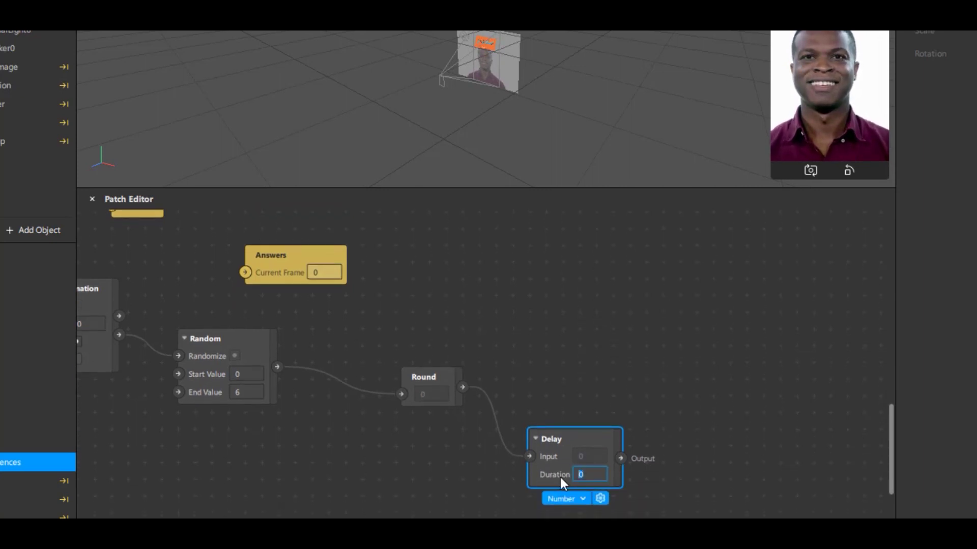
pyautogui.press('Return')
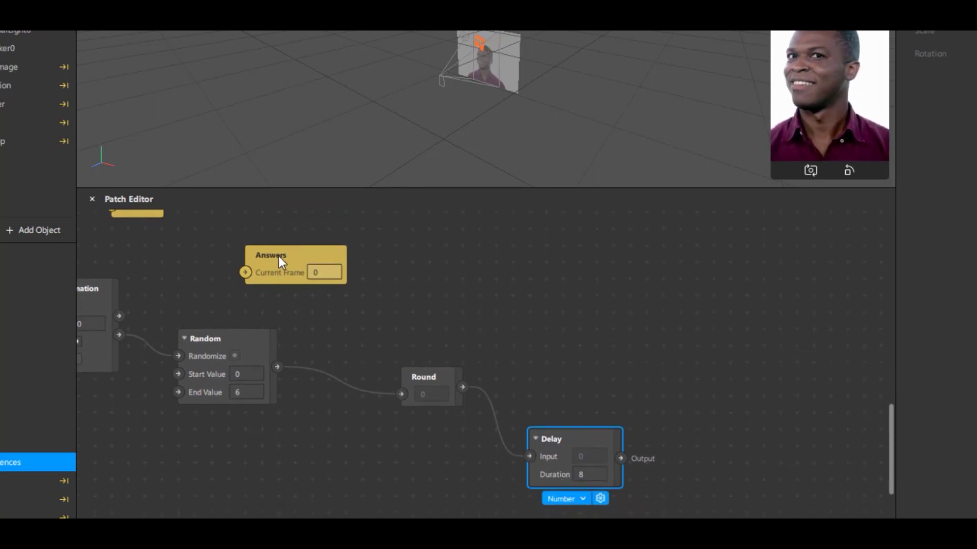
# Place Answers beside Delay and connect Round's output to the Questions Current Frame.
pyautogui.moveTo(279, 256); pyautogui.dragTo(622, 458)
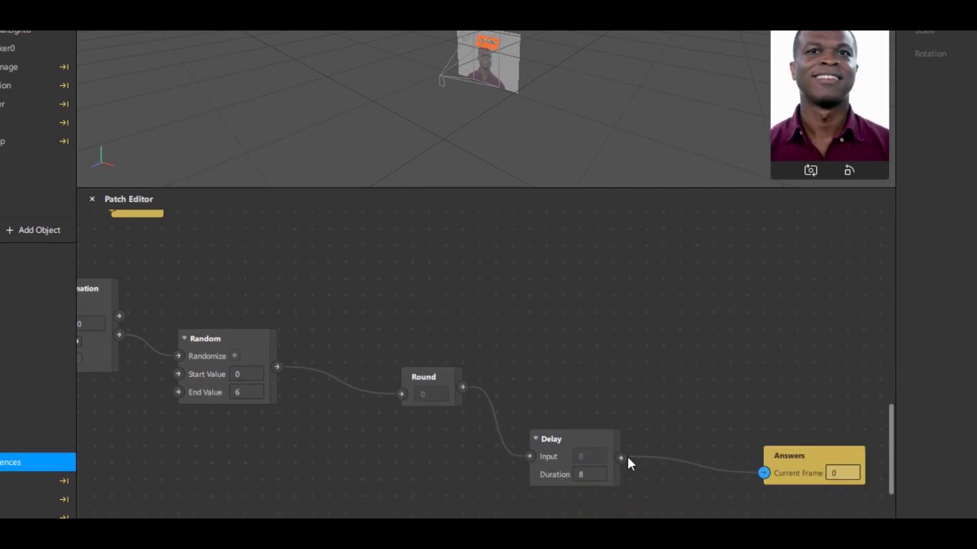
pyautogui.scroll(2, 608, 381)
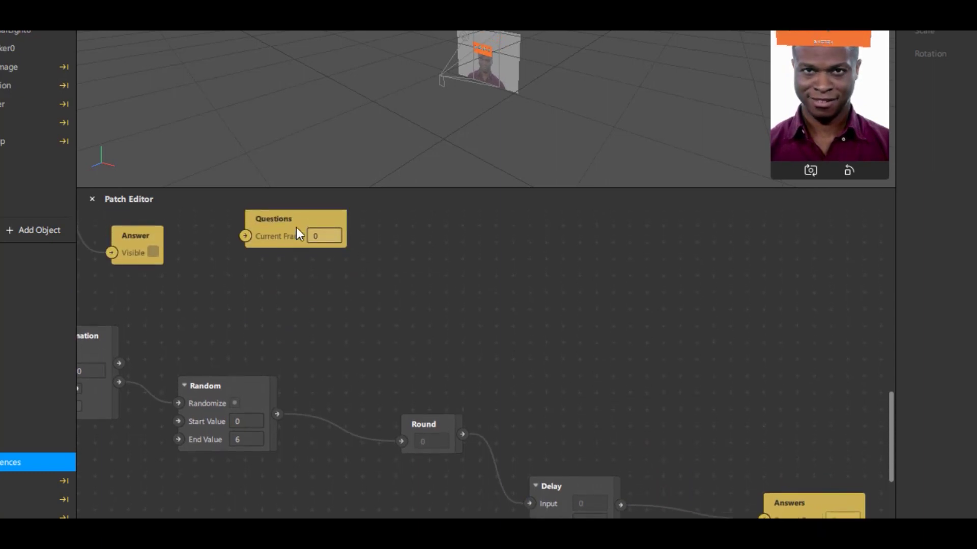
pyautogui.moveTo(296, 227); pyautogui.dragTo(779, 348)
pyautogui.moveTo(715, 356); pyautogui.dragTo(462, 435)
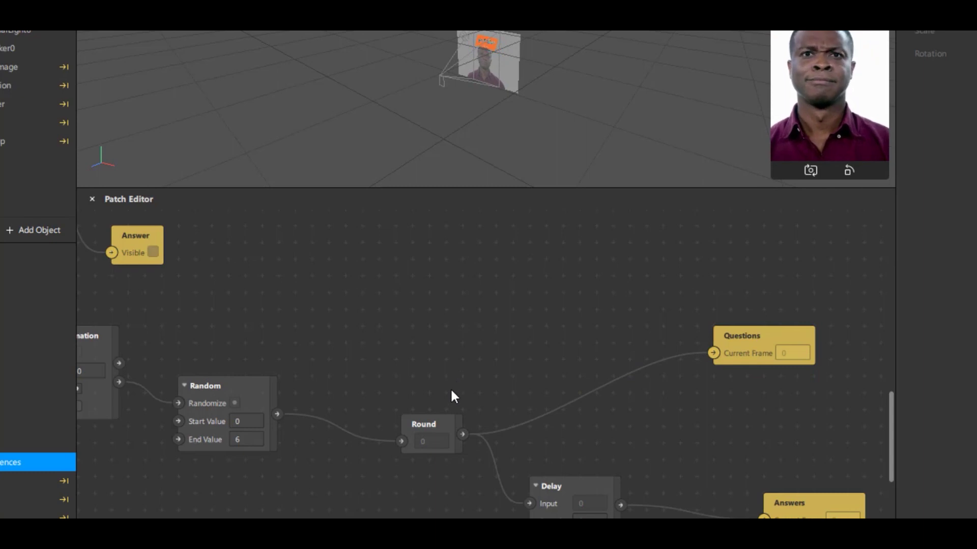
pyautogui.scroll(-5, 450, 387)
pyautogui.scroll(3, 432, 328)
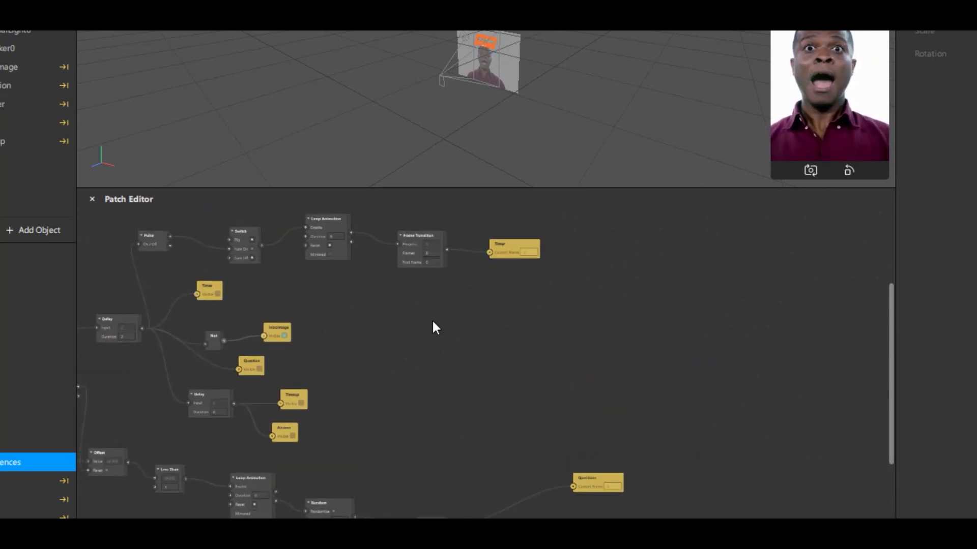
pyautogui.scroll(-2, 431, 329)
pyautogui.scroll(2, 429, 328)
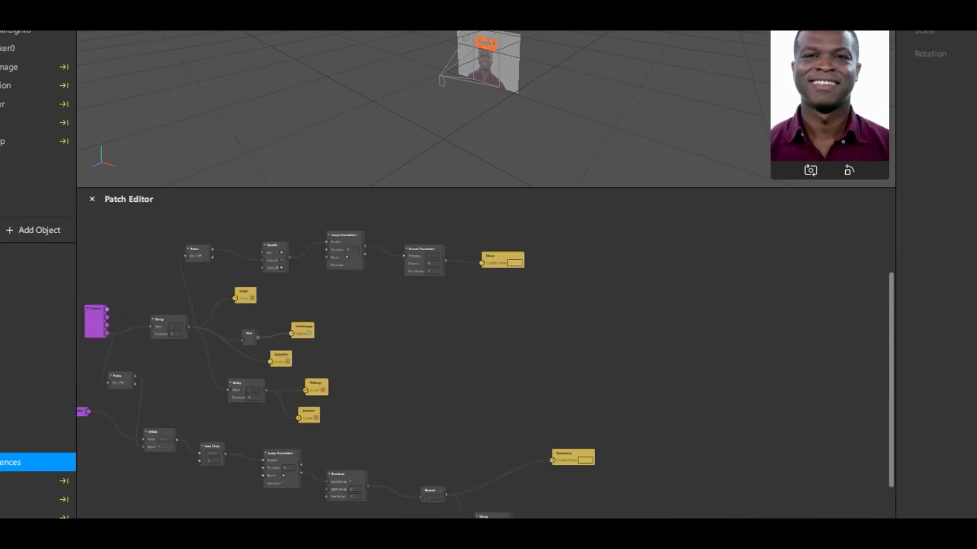
pyautogui.hscroll(-5, 486, 356)
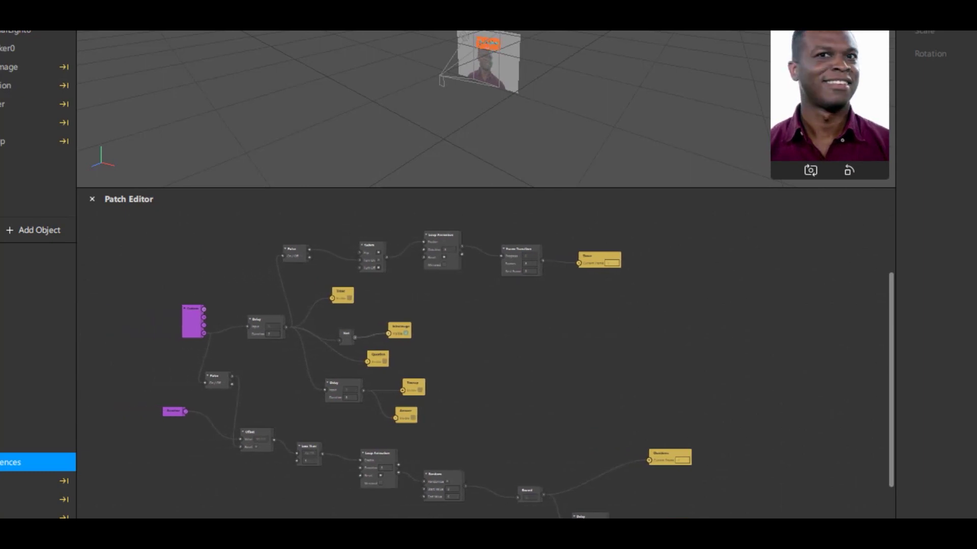
pyautogui.scroll(1, 482, 453)
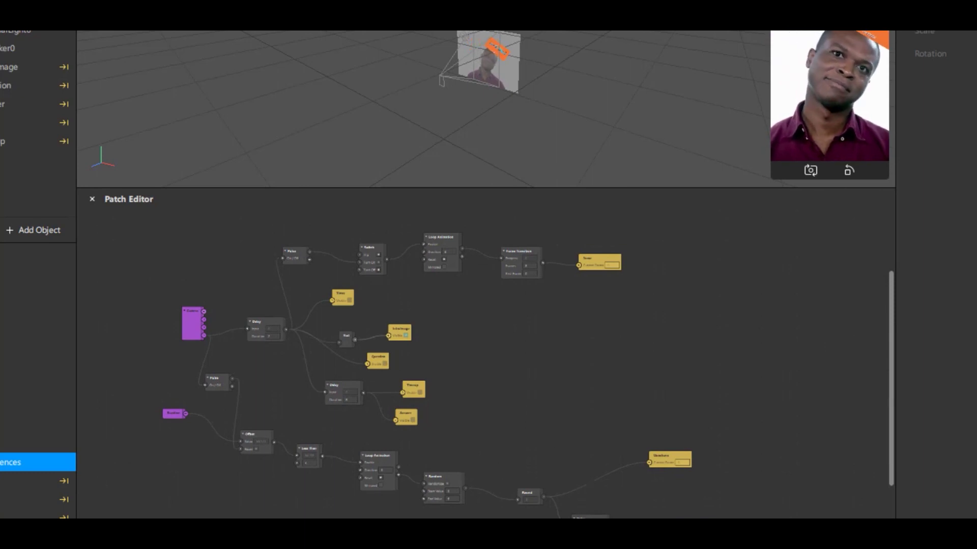
pyautogui.scroll(3, 573, 514)
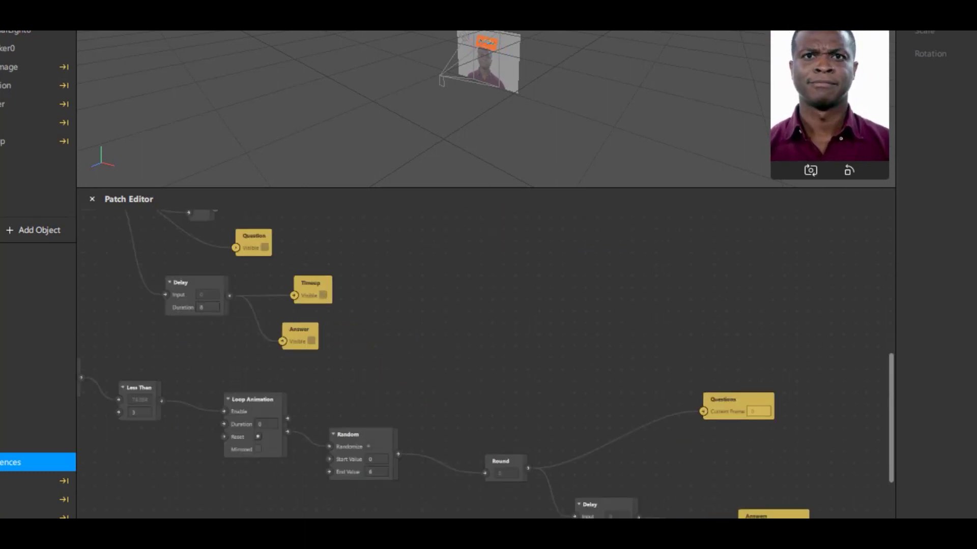
pyautogui.hscroll(-5, 485, 364)
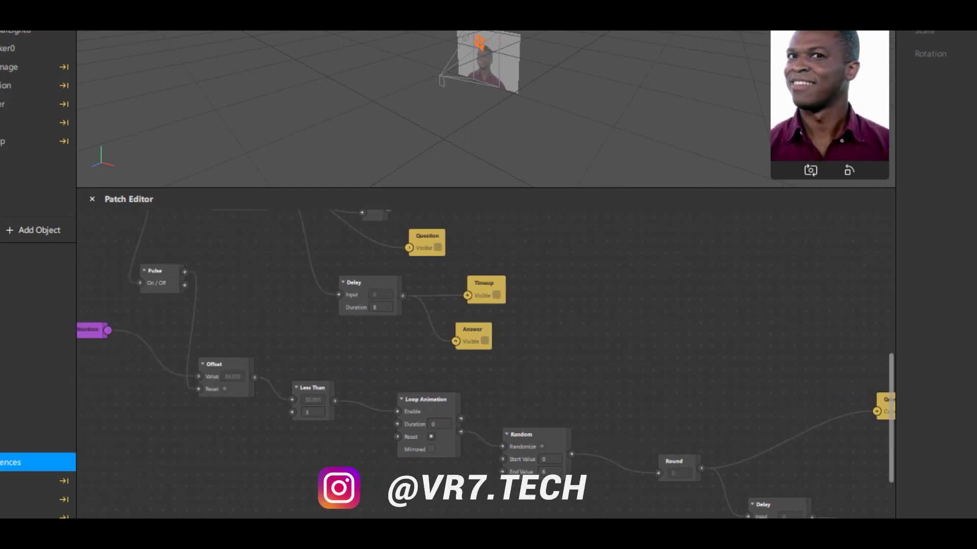
pyautogui.hscroll(-4, 381, 516)
pyautogui.scroll(10, 380, 516)
pyautogui.scroll(1, 380, 516)
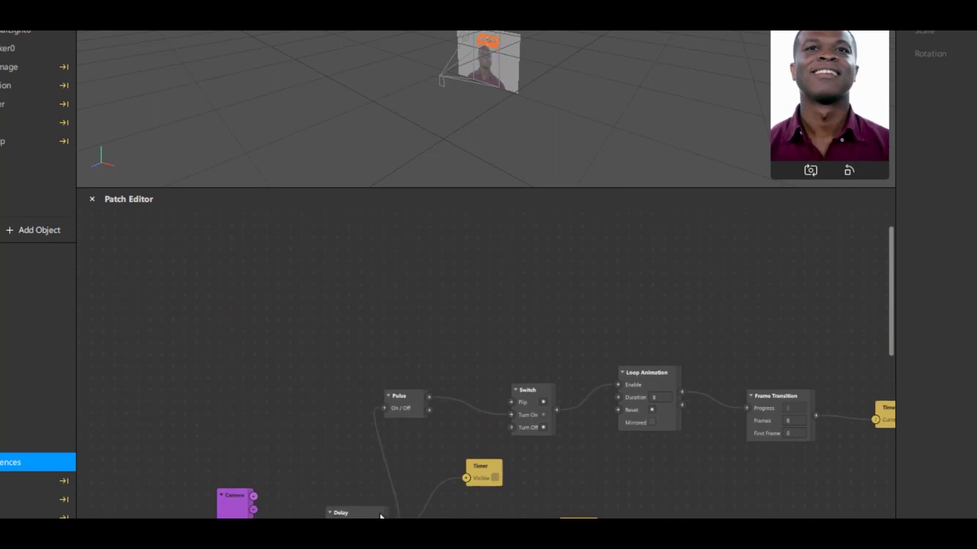
pyautogui.scroll(-1, 381, 516)
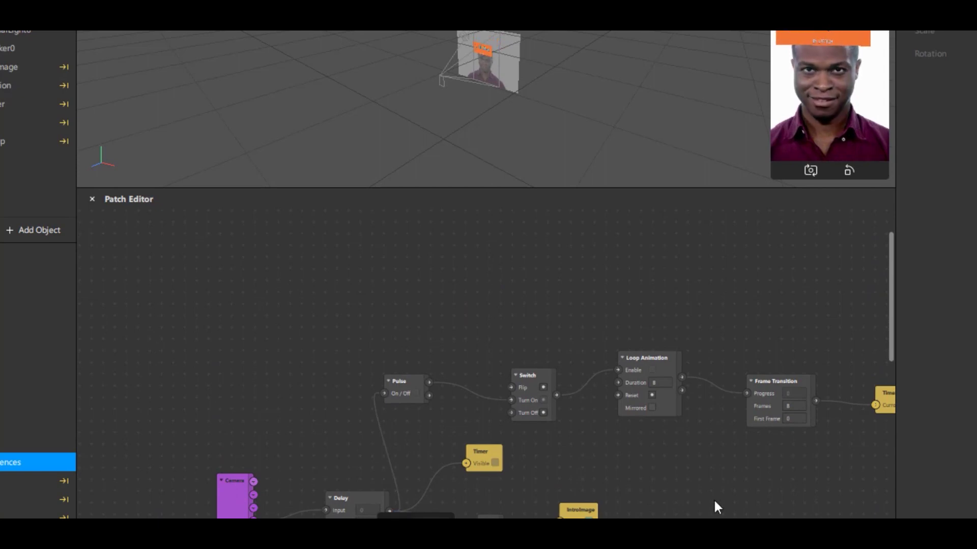
pyautogui.hscroll(8, 714, 504)
pyautogui.keyDown('ctrl'); pyautogui.scroll(-3, 588, 484); pyautogui.keyUp('ctrl')
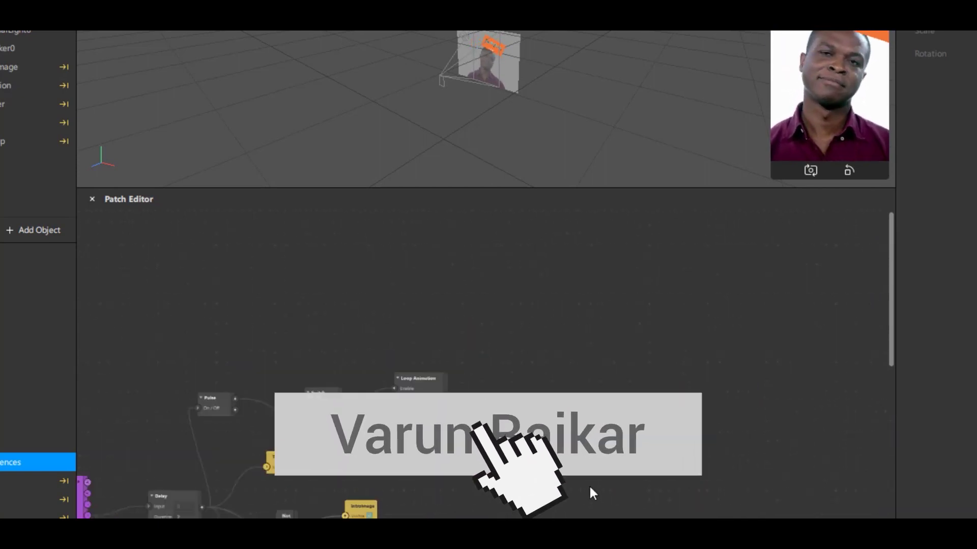
pyautogui.scroll(-5, 588, 491)
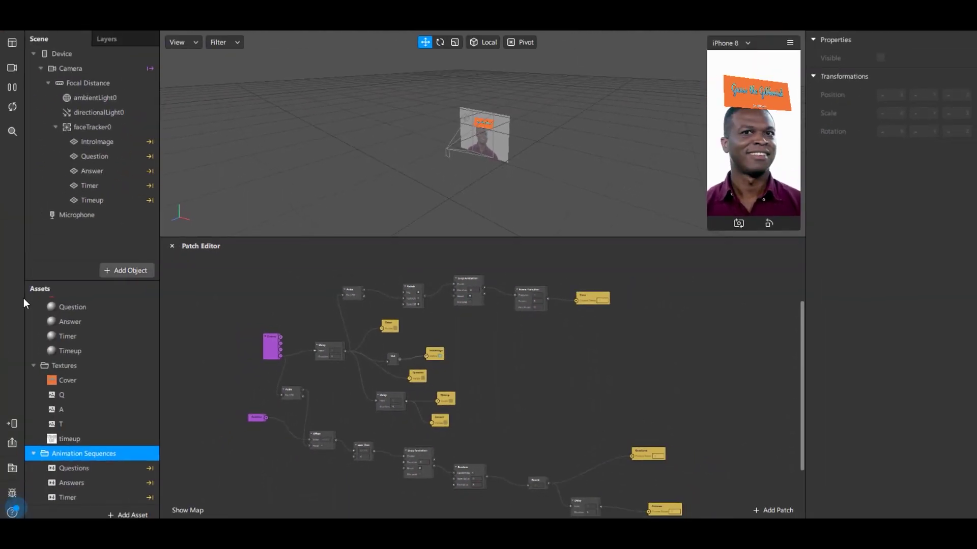
# Send the effect to Instagram Camera for on-device testing.
pyautogui.click(12, 423)
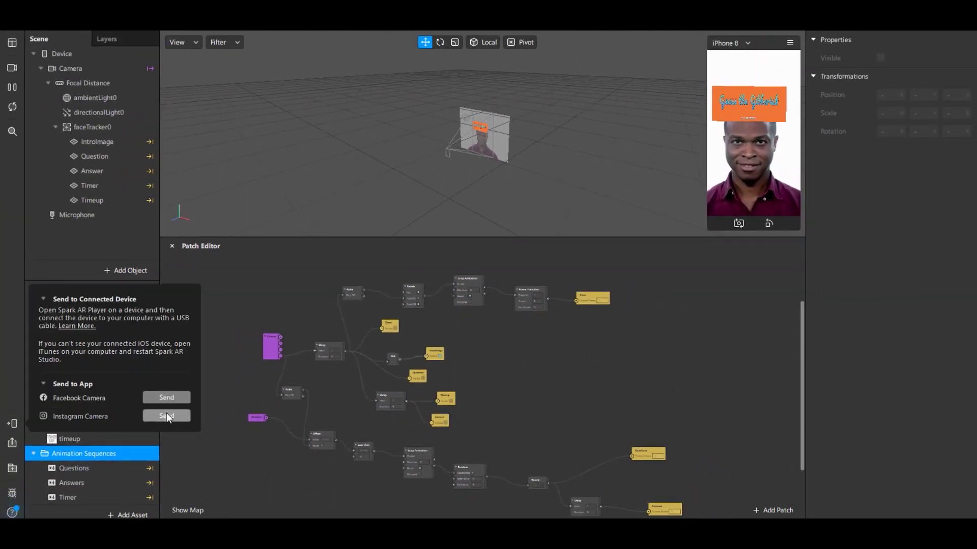
pyautogui.click(167, 413)
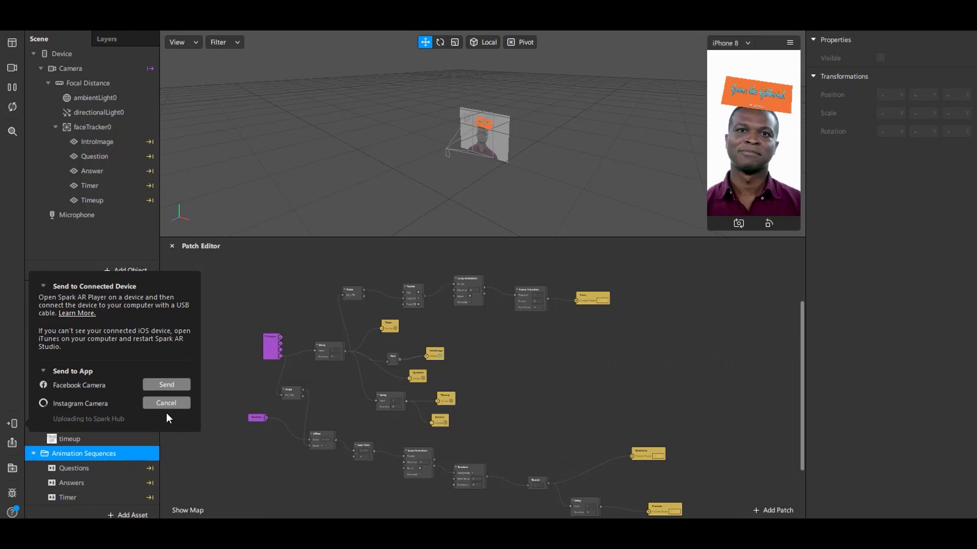